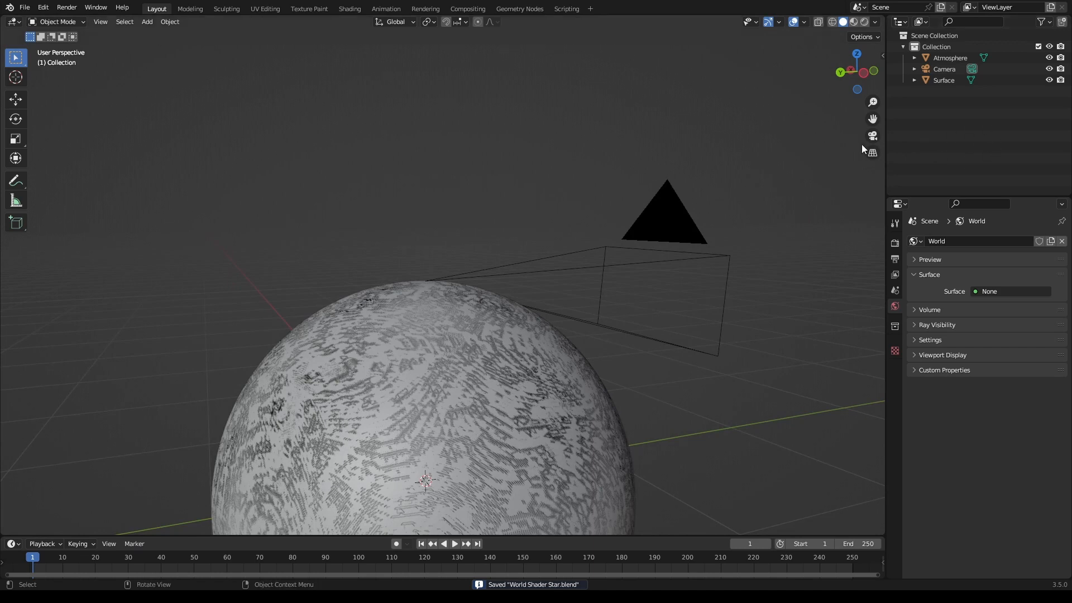
# Step: Switch to the Shading workspace
pyautogui.moveTo(862, 144); pyautogui.dragTo(682, 224, button='middle')
pyautogui.scroll(4, 673, 226)
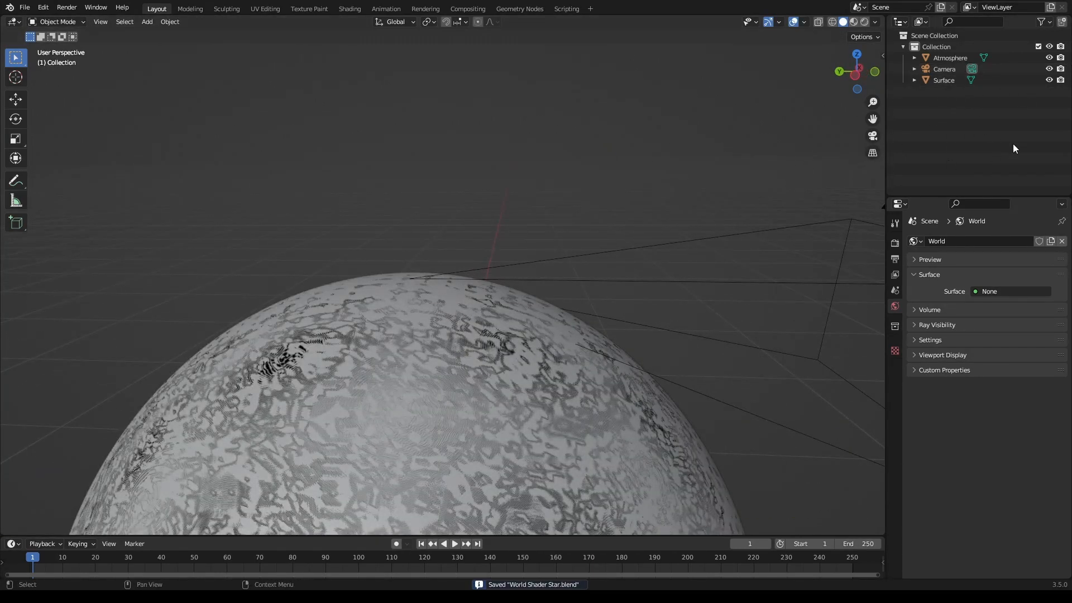
pyautogui.scroll(-4, 689, 210)
pyautogui.scroll(3, 491, 147)
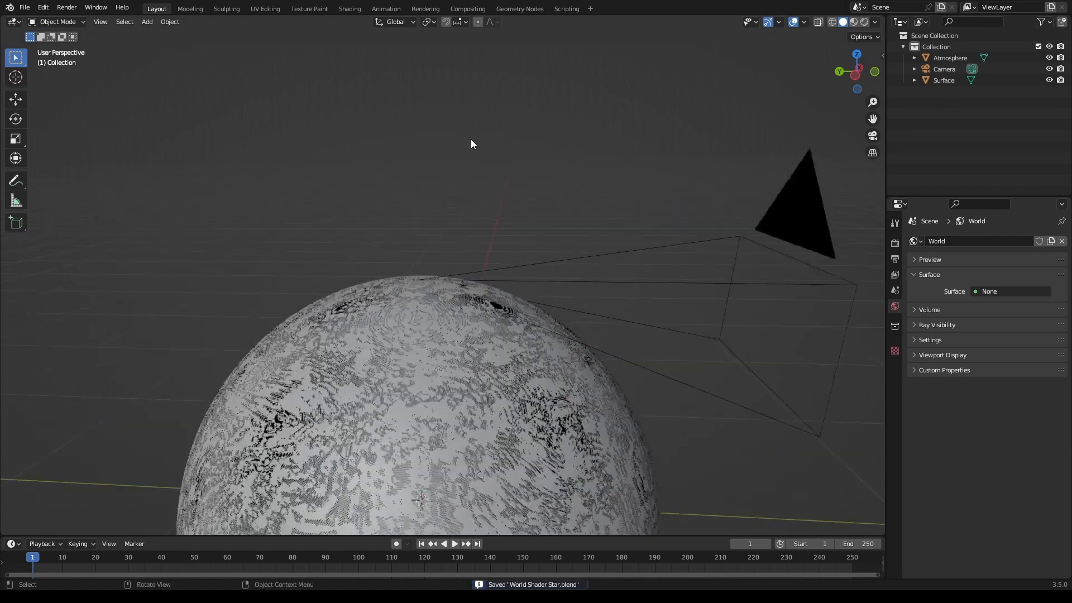
pyautogui.click(354, 9)
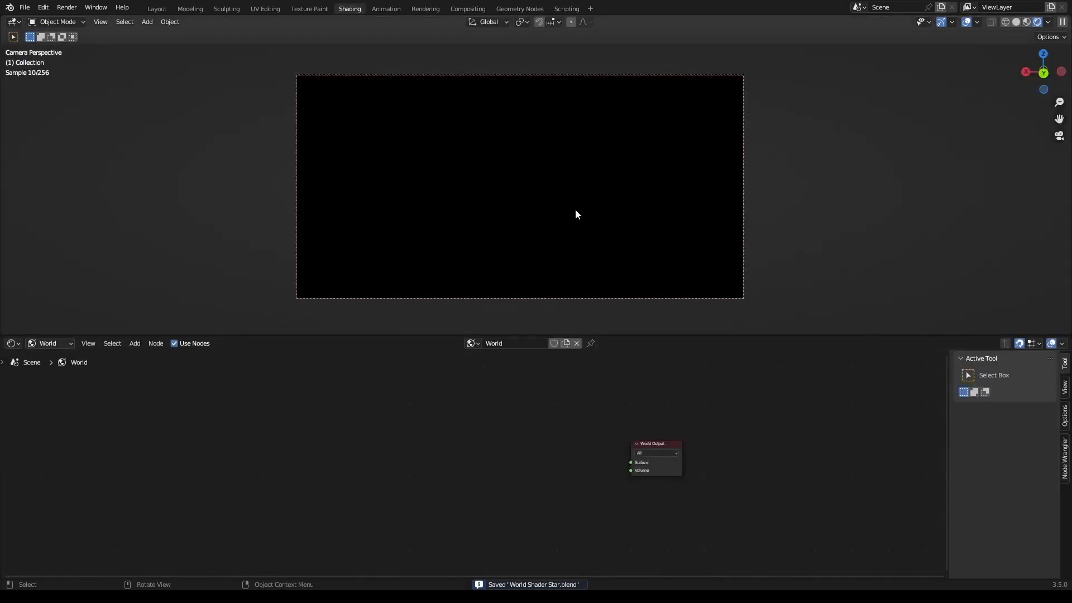
# Step: View the planet and camera in solid shading, return to the camera view and save the file
pyautogui.moveTo(575, 215); pyautogui.dragTo(733, 106, button='middle')
pyautogui.click(1015, 22)
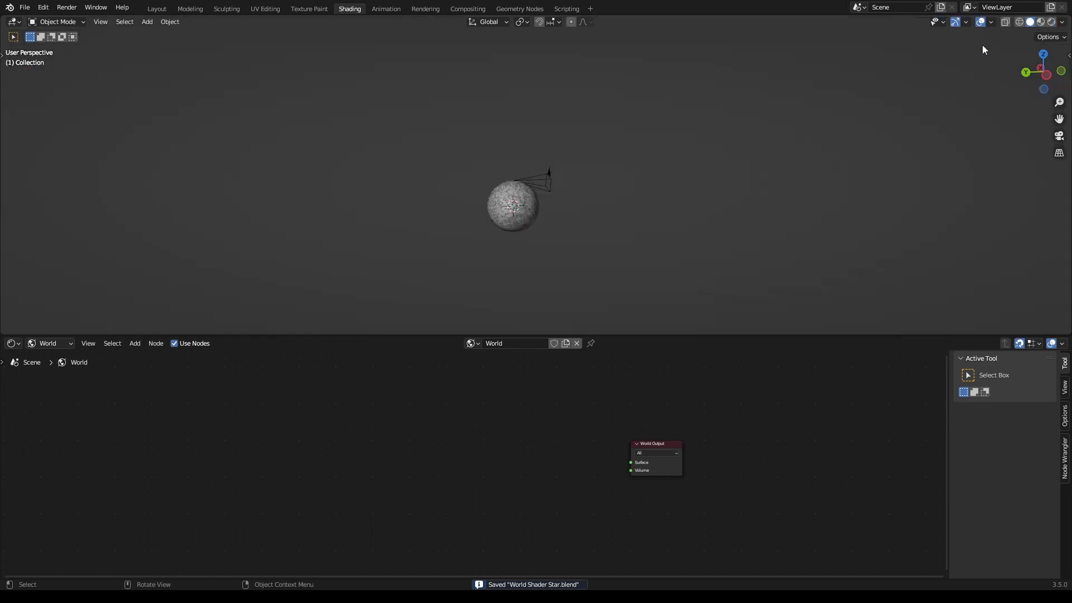
pyautogui.scroll(10, 581, 219)
pyautogui.moveTo(578, 215); pyautogui.dragTo(611, 227, button='middle')
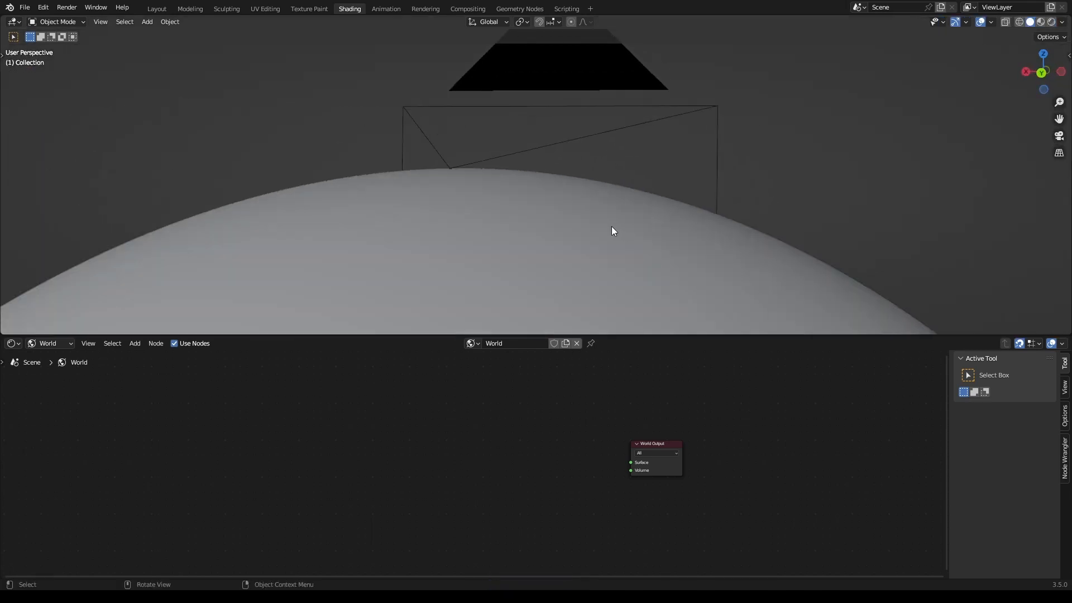
pyautogui.press('KP_0')
pyautogui.hotkey('ctrl', 's')
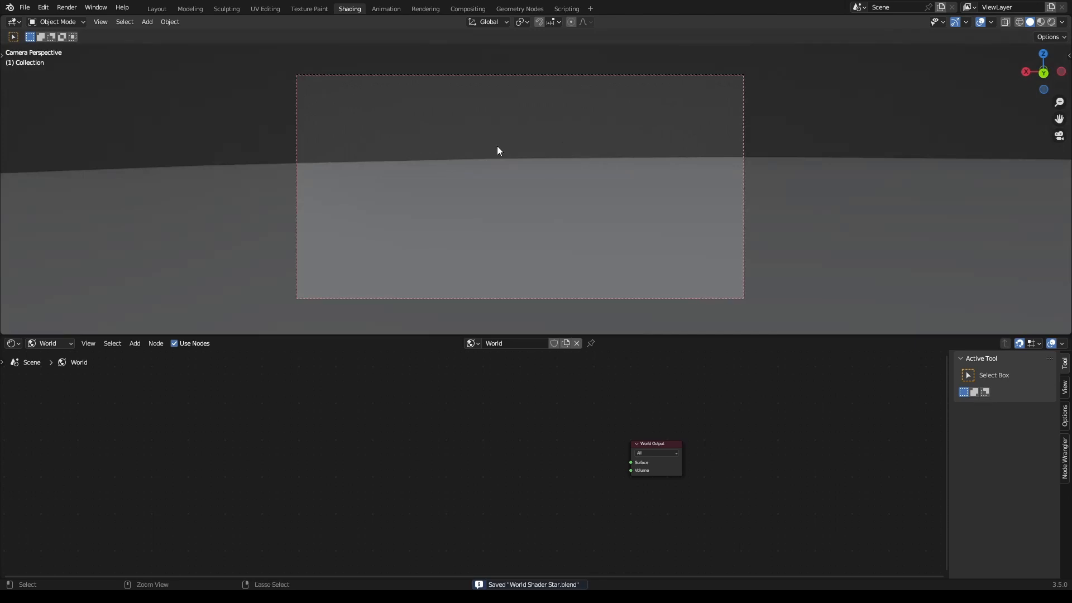
# Step: Switch the viewport to rendered shading and check the available shader types, keeping World
pyautogui.click(1050, 22)
pyautogui.keyDown('ctrl'); pyautogui.hscroll(-3, 490, 450); pyautogui.keyUp('ctrl')
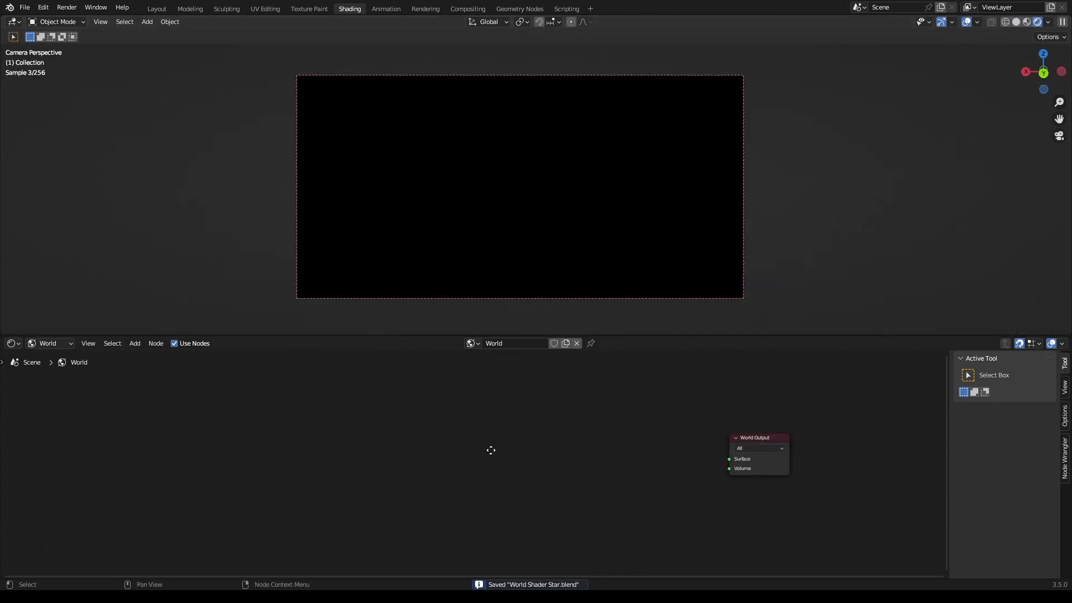
pyautogui.scroll(4, 569, 428)
pyautogui.keyDown('ctrl'); pyautogui.hscroll(3, 605, 423); pyautogui.keyUp('ctrl')
pyautogui.click(59, 343)
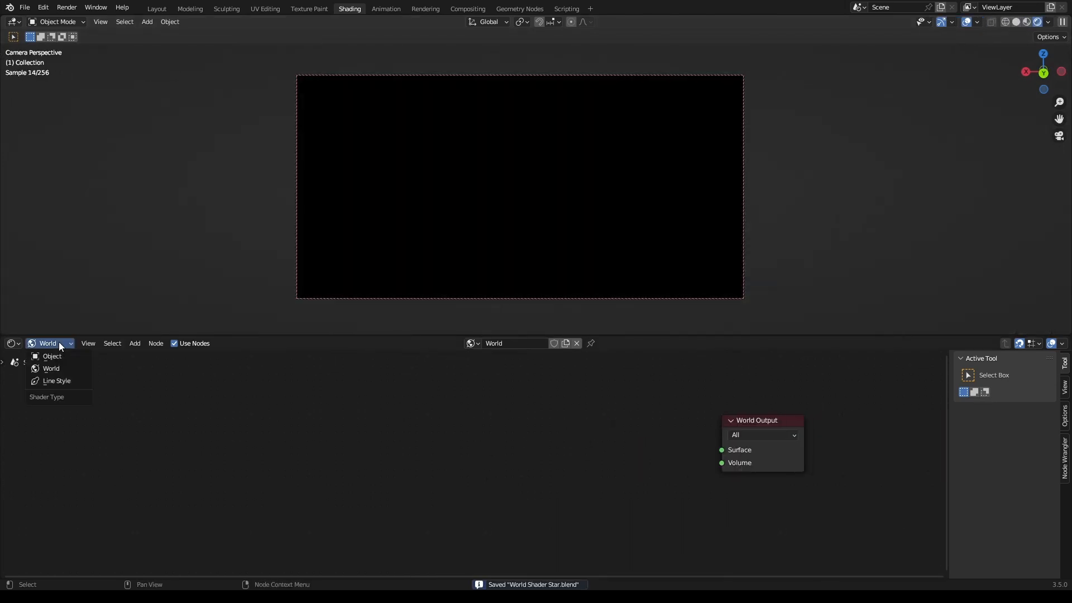
pyautogui.keyDown('ctrl'); pyautogui.hscroll(-2, 438, 452); pyautogui.keyUp('ctrl')
# Step: Add a Math node to the world shader, apart from the World Output node
pyautogui.hotkey('shift', 'a')
pyautogui.write('ma')
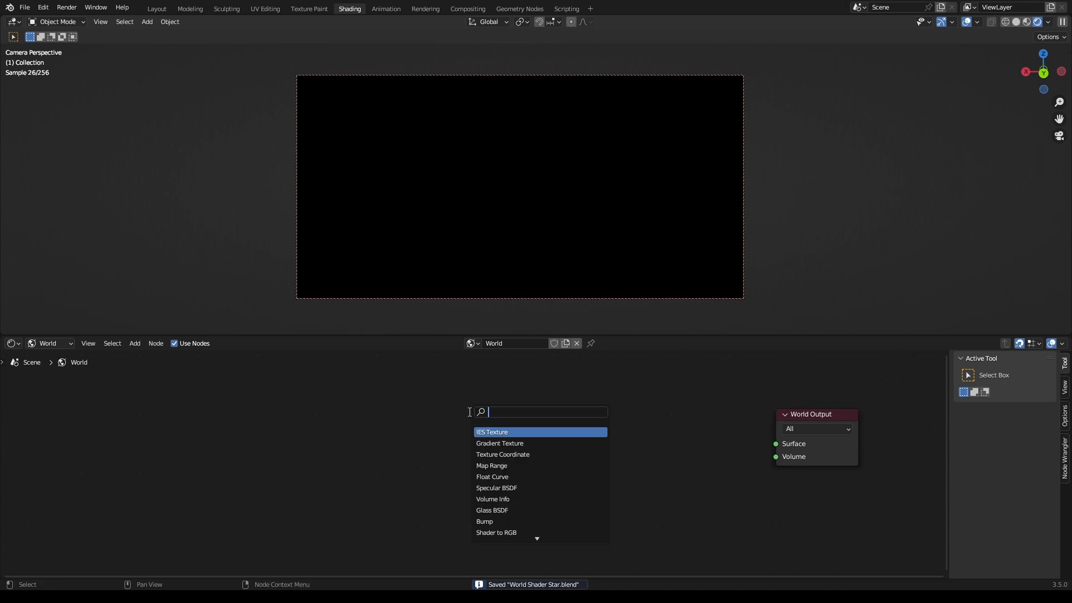
pyautogui.press('Return')
pyautogui.click(469, 412)
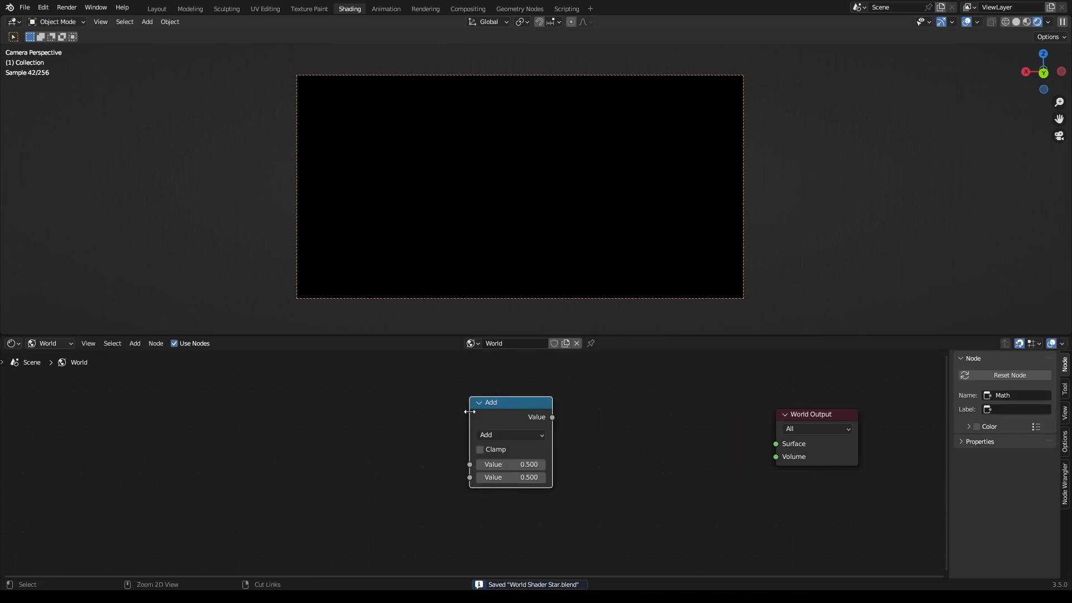
# Step: Wrap the Math node in a new node group, cut its output link inside the group and save
pyautogui.hotkey('ctrl', 'g')
pyautogui.keyDown('ctrl'); pyautogui.moveTo(580, 456); pyautogui.dragTo(573, 502, button='right'); pyautogui.keyUp('ctrl')
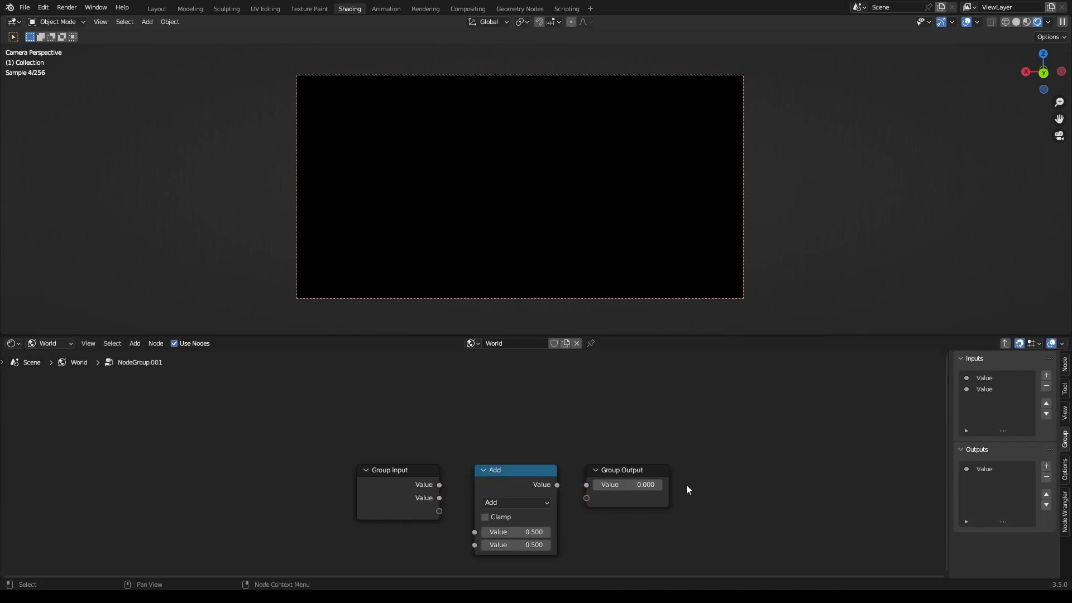
pyautogui.hotkey('ctrl', 's')
# Step: Remove both Value inputs and the Value output from the node group's sockets
pyautogui.click(984, 378)
pyautogui.click(1046, 386)
pyautogui.click(1045, 387)
pyautogui.click(984, 480)
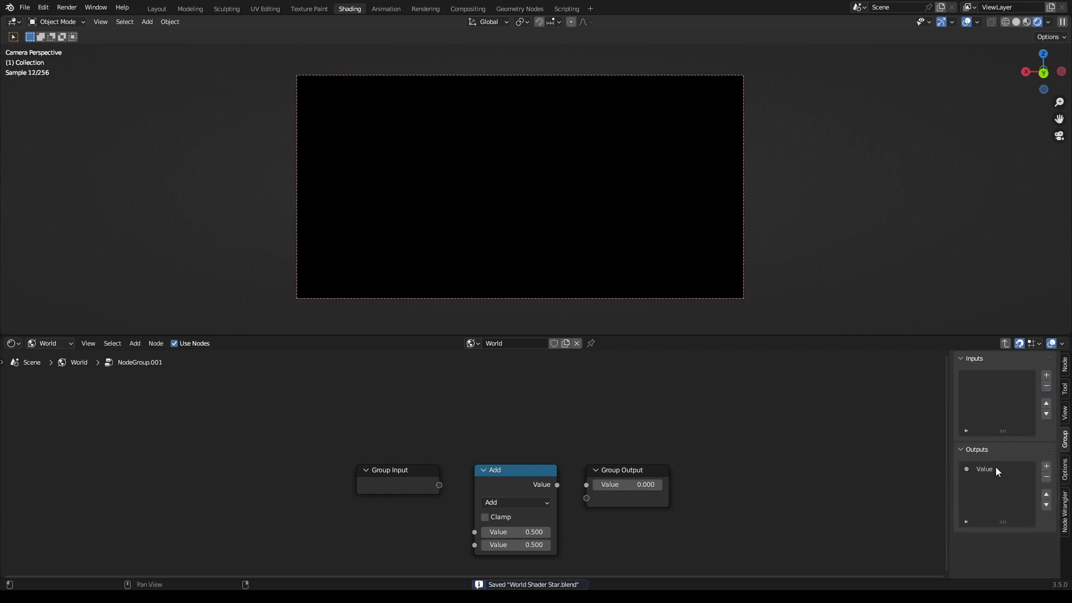
pyautogui.click(1046, 487)
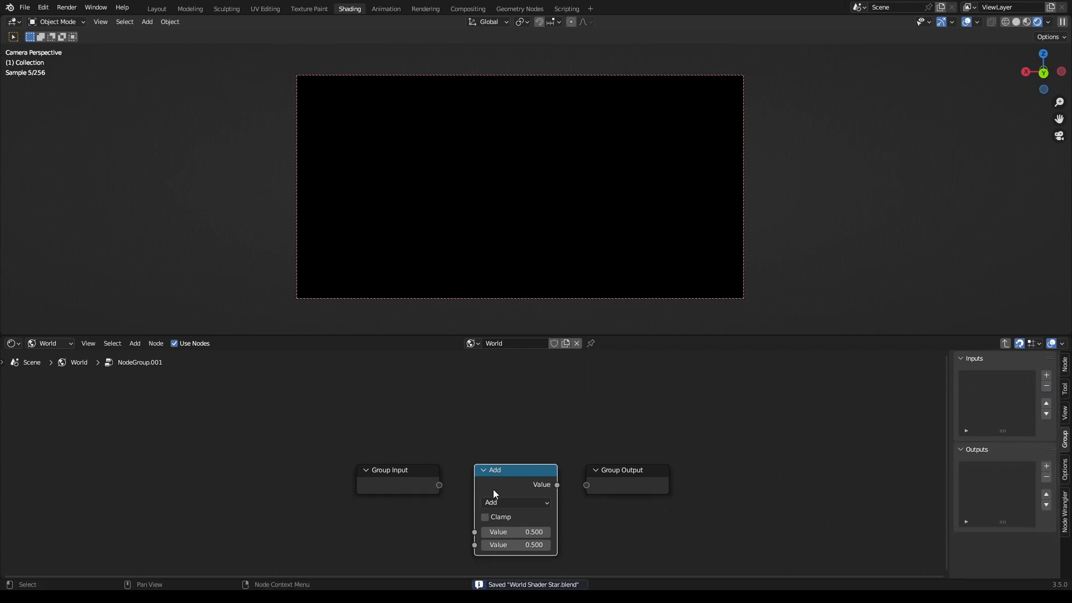
# Step: Set the Math node's operation to To Radians and connect a new group input to its Degrees socket
pyautogui.click(507, 501)
pyautogui.click(842, 352)
pyautogui.click(633, 431)
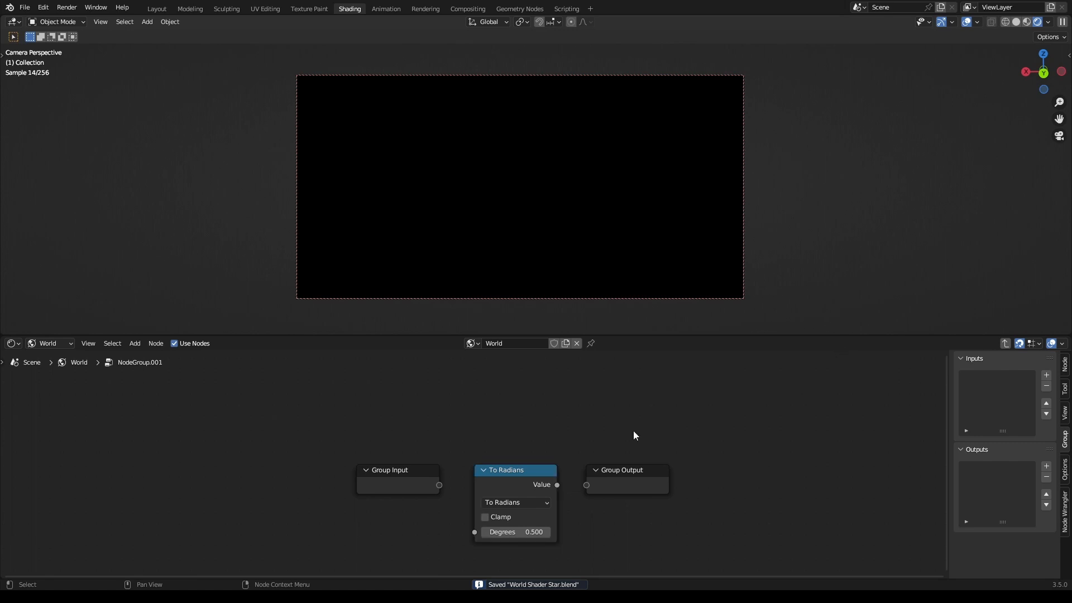
pyautogui.moveTo(438, 485); pyautogui.dragTo(486, 531)
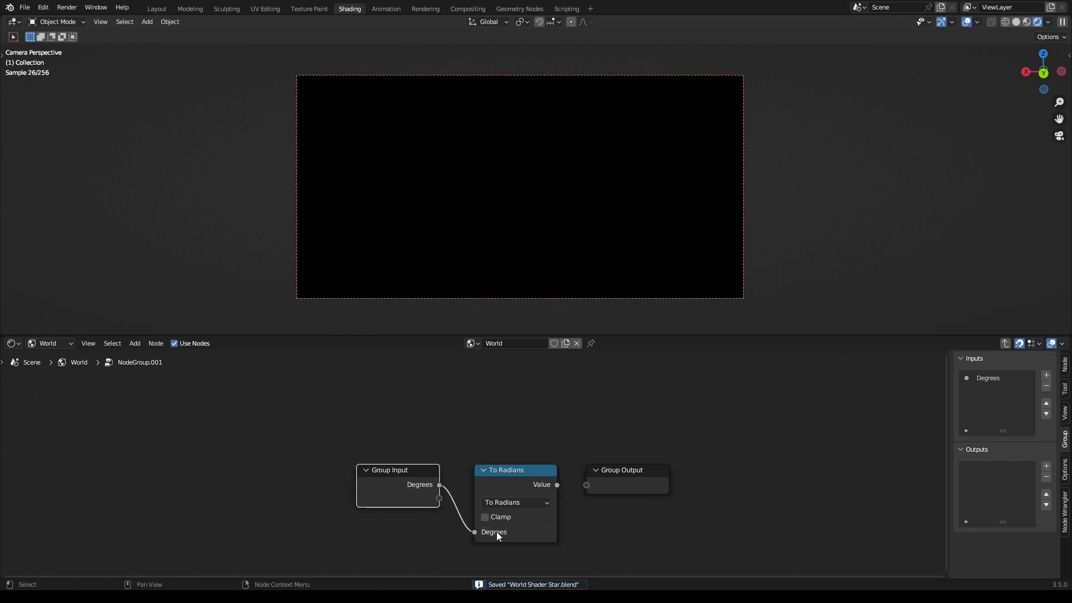
# Step: Spread the Group Output, Group Input and To Radians nodes apart, switching the viewport to solid shading and saving
pyautogui.moveTo(647, 484); pyautogui.dragTo(806, 461)
pyautogui.click(636, 417)
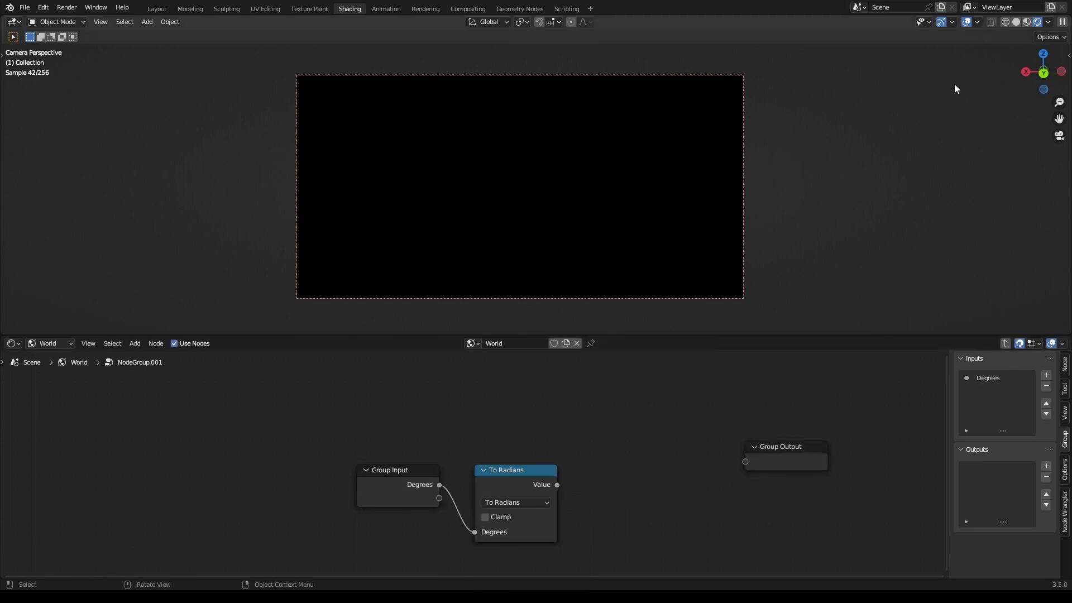
pyautogui.click(1016, 21)
pyautogui.hotkey('ctrl', 's')
pyautogui.scroll(-1, 601, 452)
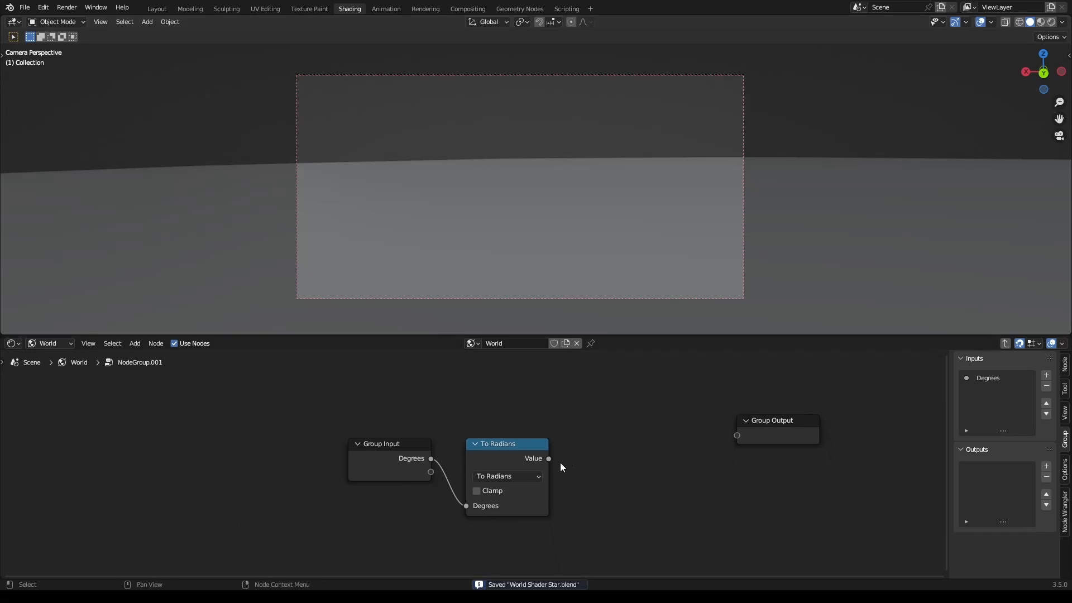
pyautogui.scroll(1, 561, 462)
pyautogui.moveTo(385, 420); pyautogui.dragTo(274, 420)
pyautogui.moveTo(510, 434); pyautogui.dragTo(404, 441)
# Step: Rename the group's Degrees input to Altitude and save the file
pyautogui.doubleClick(988, 378)
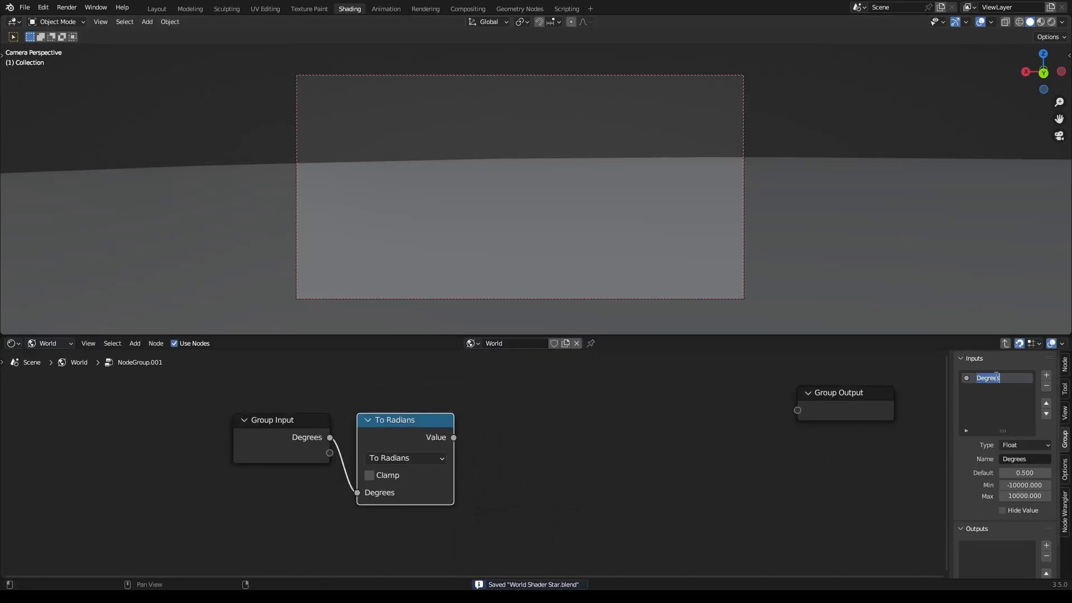
pyautogui.write('Alt')
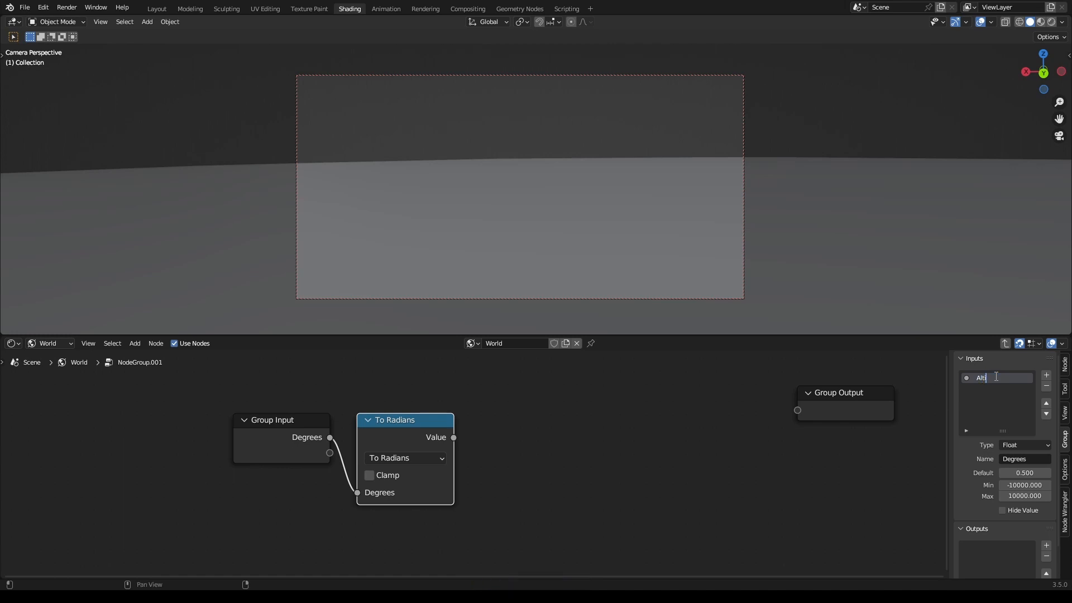
pyautogui.write('itude')
pyautogui.press('Return')
pyautogui.hotkey('ctrl', 's')
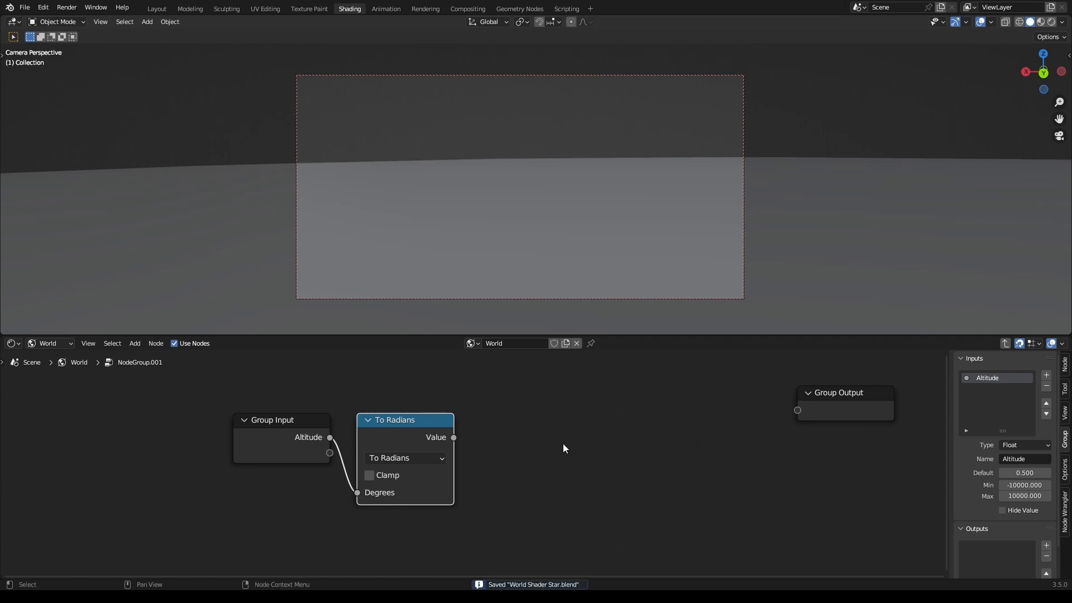
# Step: Duplicate the To Radians node below the original and connect a new group input to the copy's Degrees socket
pyautogui.scroll(-1, 502, 441)
pyautogui.hotkey('shift', 'd')
pyautogui.click(454, 504)
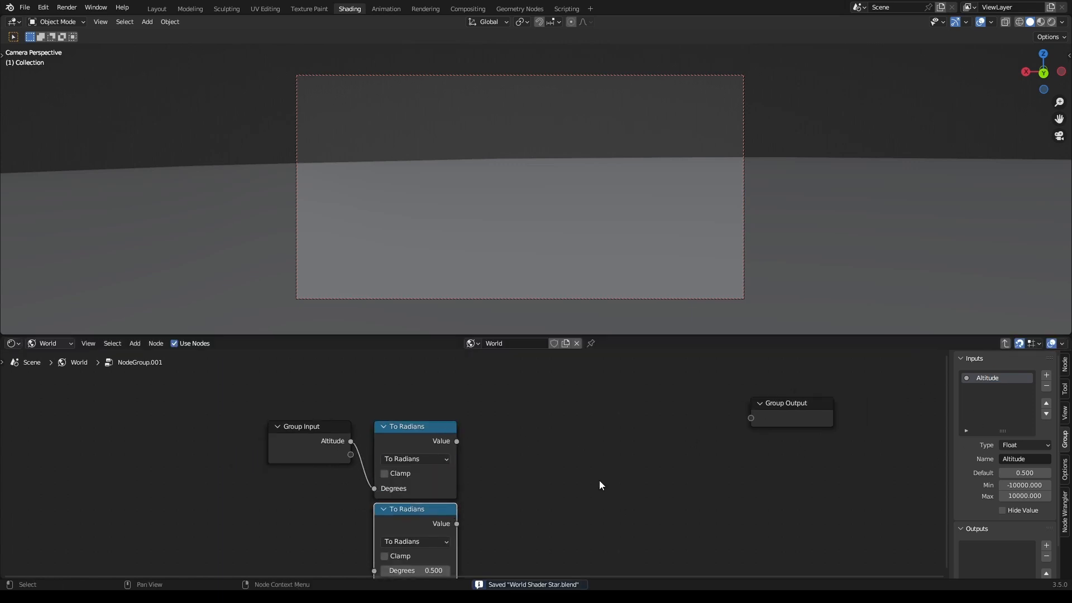
pyautogui.moveTo(350, 454); pyautogui.dragTo(374, 511)
# Step: Rename the second group input to Azimuth and save the file
pyautogui.doubleClick(996, 389)
pyautogui.write('Az')
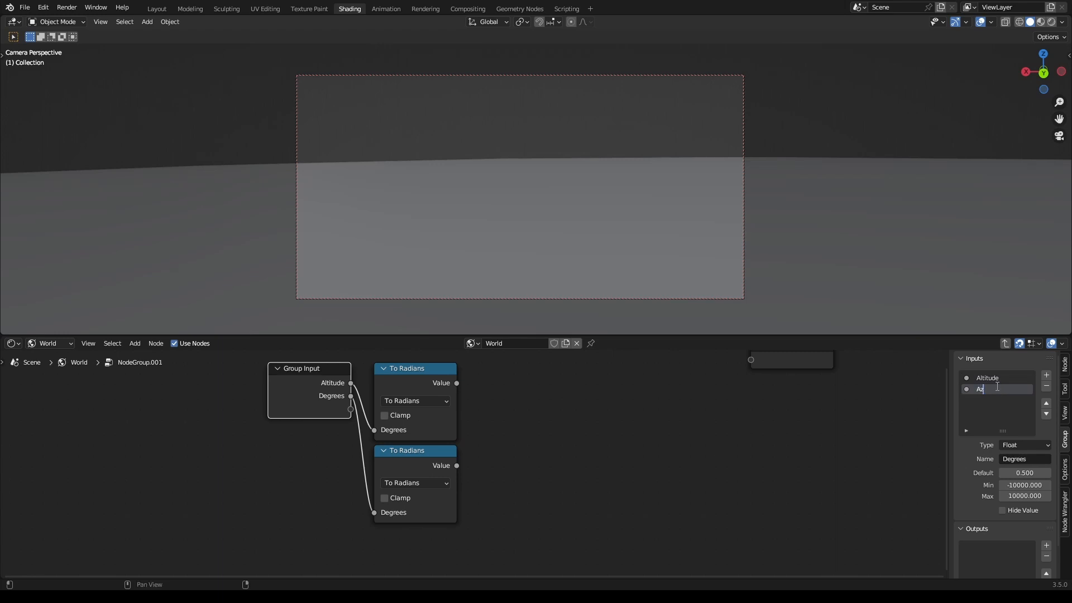
pyautogui.write('imuth')
pyautogui.press('Return')
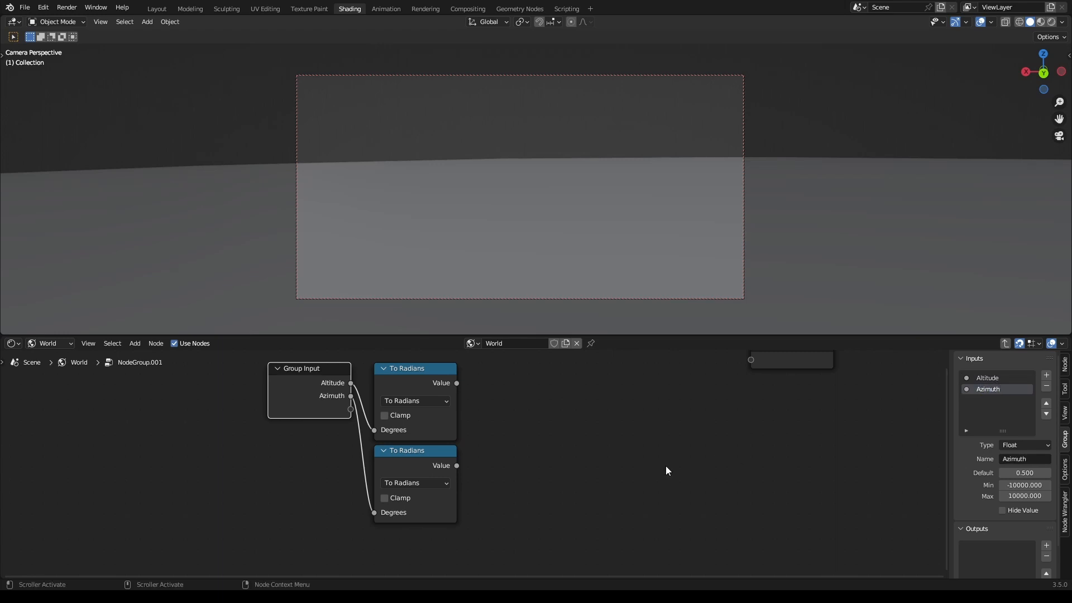
pyautogui.hotkey('ctrl', 's')
# Step: Move the Group Output node farther away from the To Radians nodes
pyautogui.scroll(-2, 627, 458)
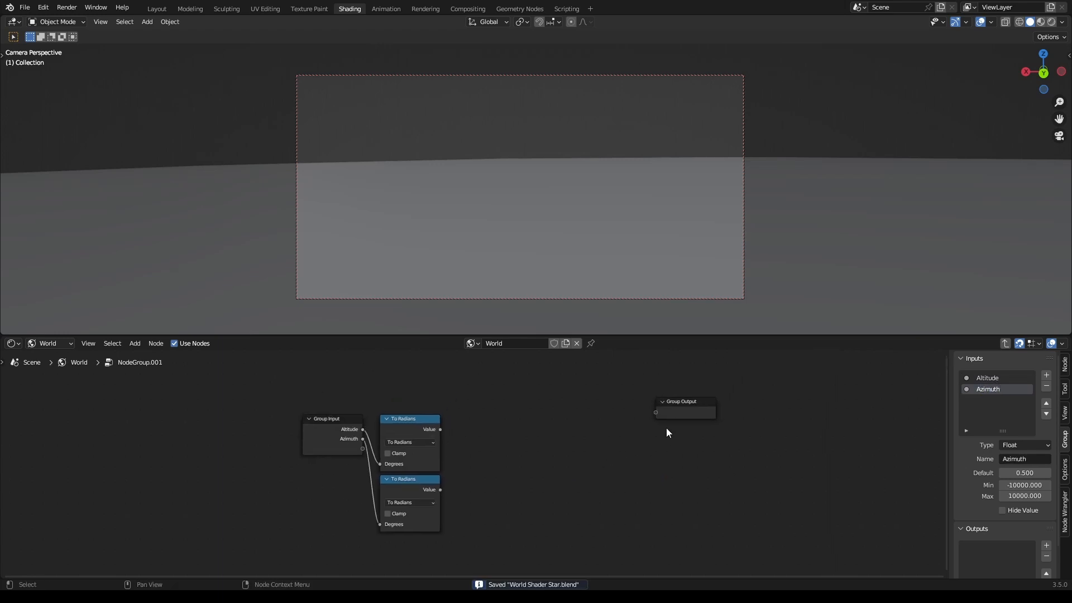
pyautogui.moveTo(665, 413); pyautogui.dragTo(698, 441)
pyautogui.scroll(1, 558, 471)
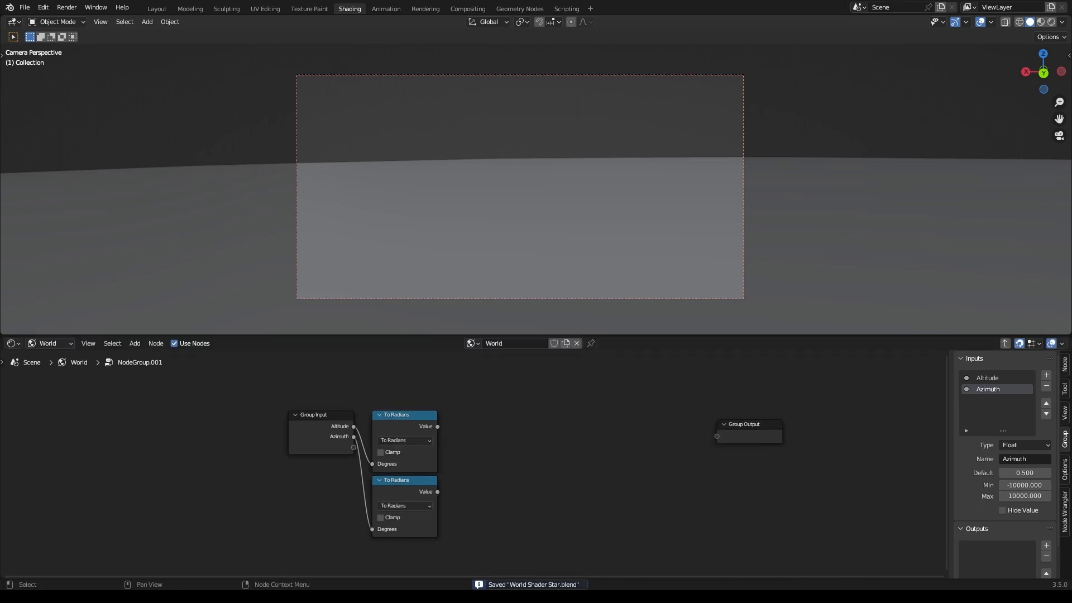
# Step: Add a Combine XYZ node directly after the upper To Radians node and save the file
pyautogui.hotkey('shift', 'a')
pyautogui.write('coimb')
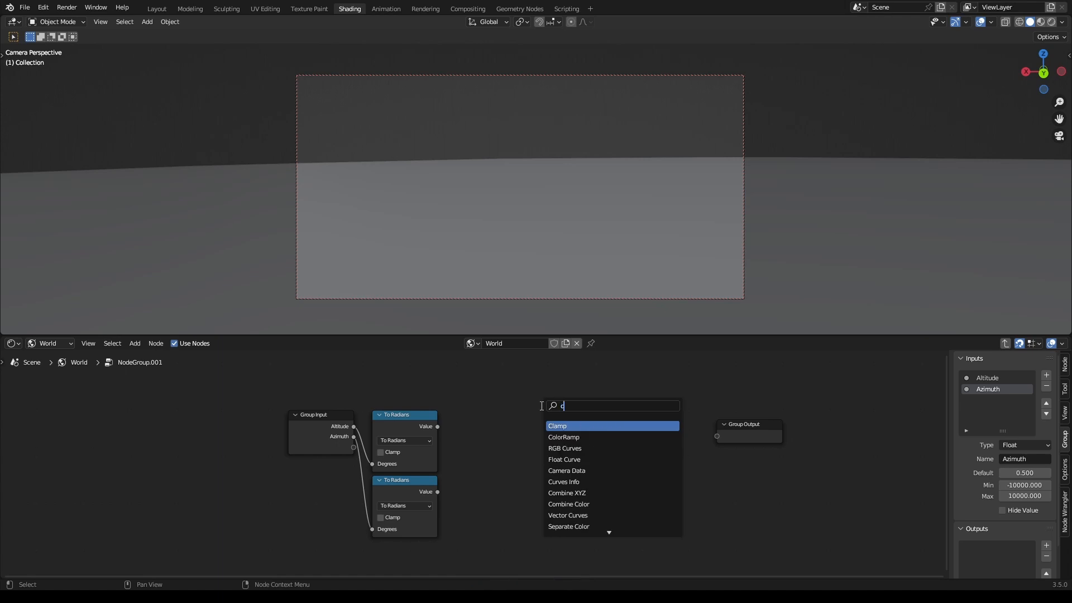
pyautogui.press('BackSpace')
pyautogui.press('BackSpace')
pyautogui.press('BackSpace')
pyautogui.write('omb')
pyautogui.press('Return')
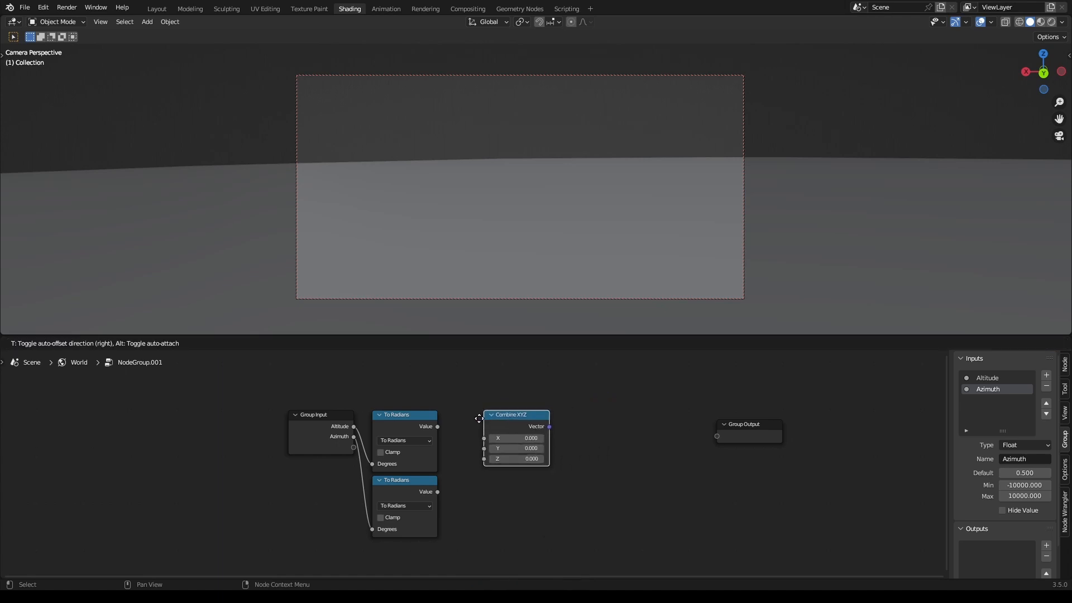
pyautogui.click(446, 416)
pyautogui.click(454, 396)
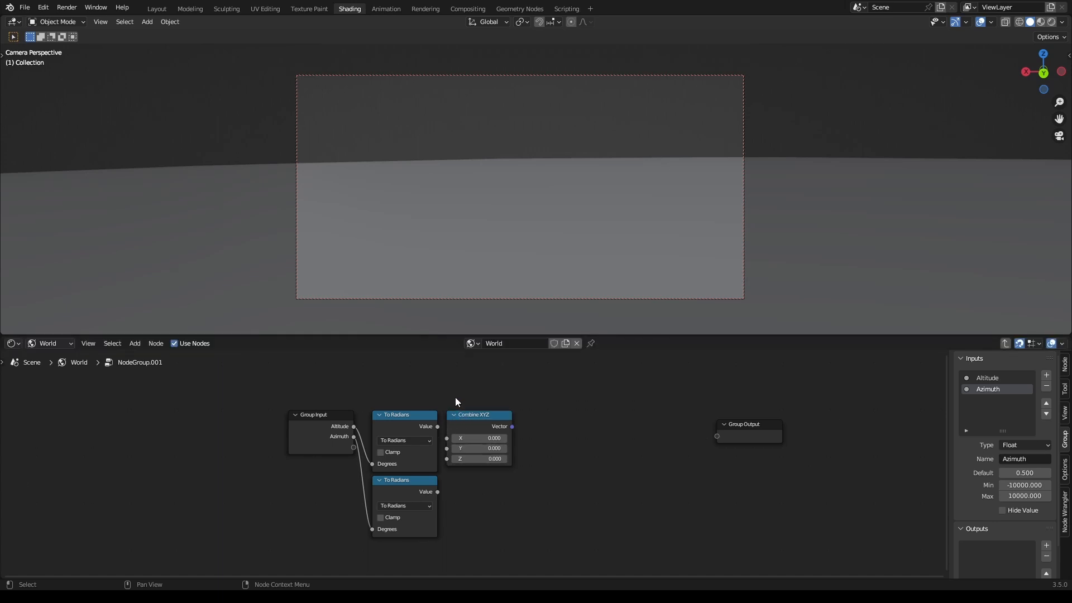
pyautogui.scroll(3, 450, 404)
pyautogui.hotkey('ctrl', 's')
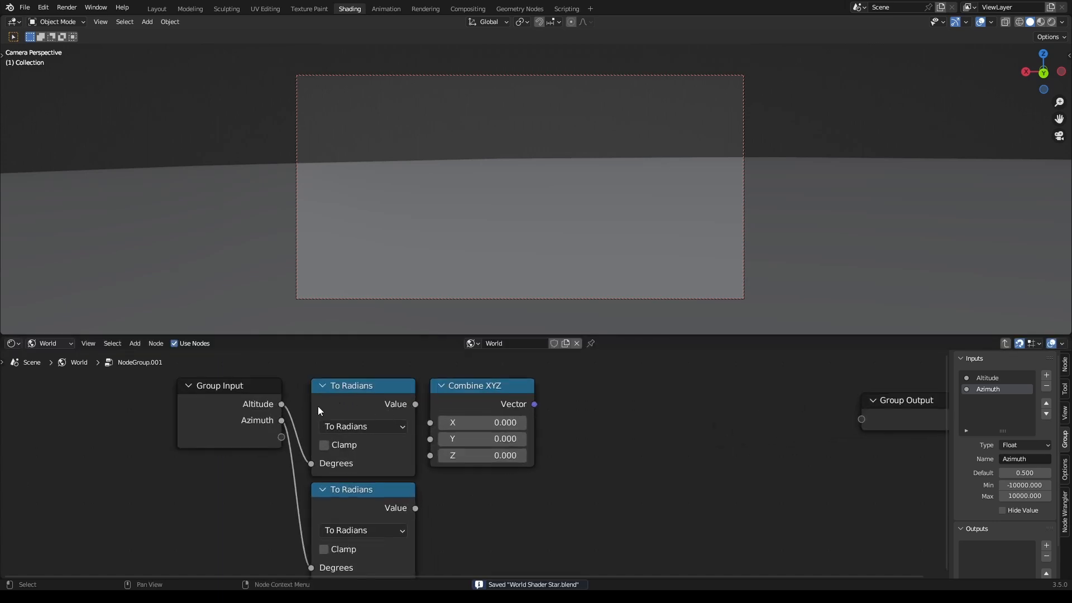
# Step: Connect the Altitude To Radians value to Combine XYZ's Y and the Azimuth one to Z, saving the file
pyautogui.scroll(-3, 342, 408)
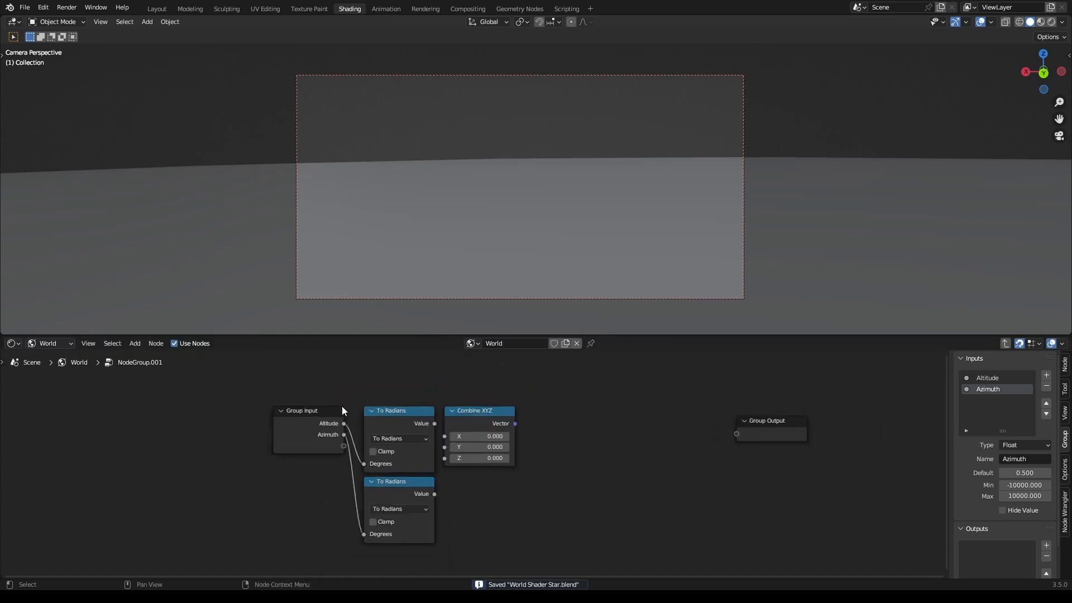
pyautogui.scroll(2, 341, 407)
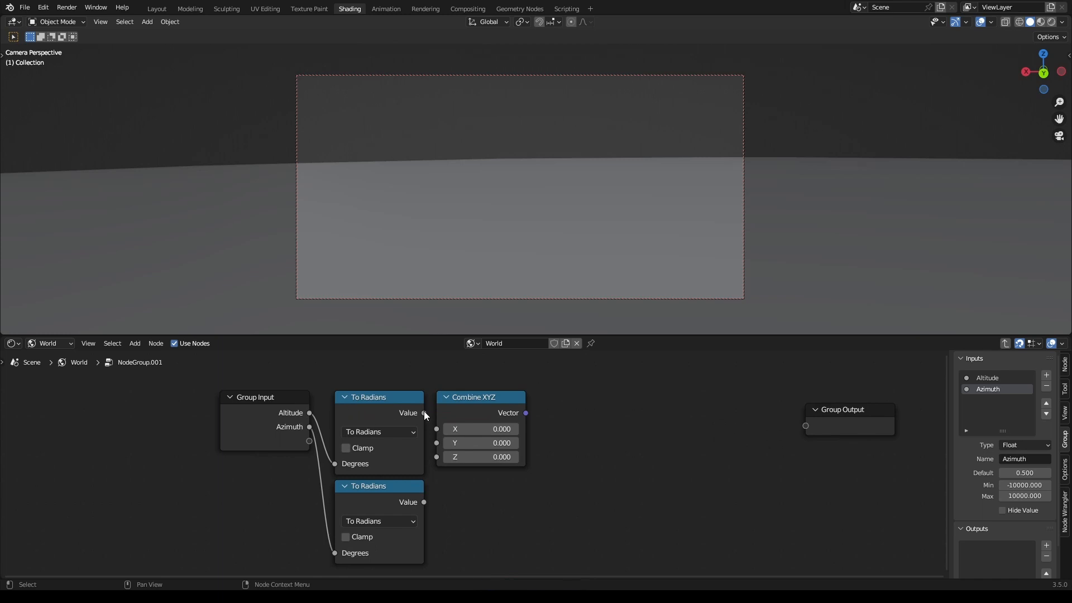
pyautogui.hotkey('ctrl', 's')
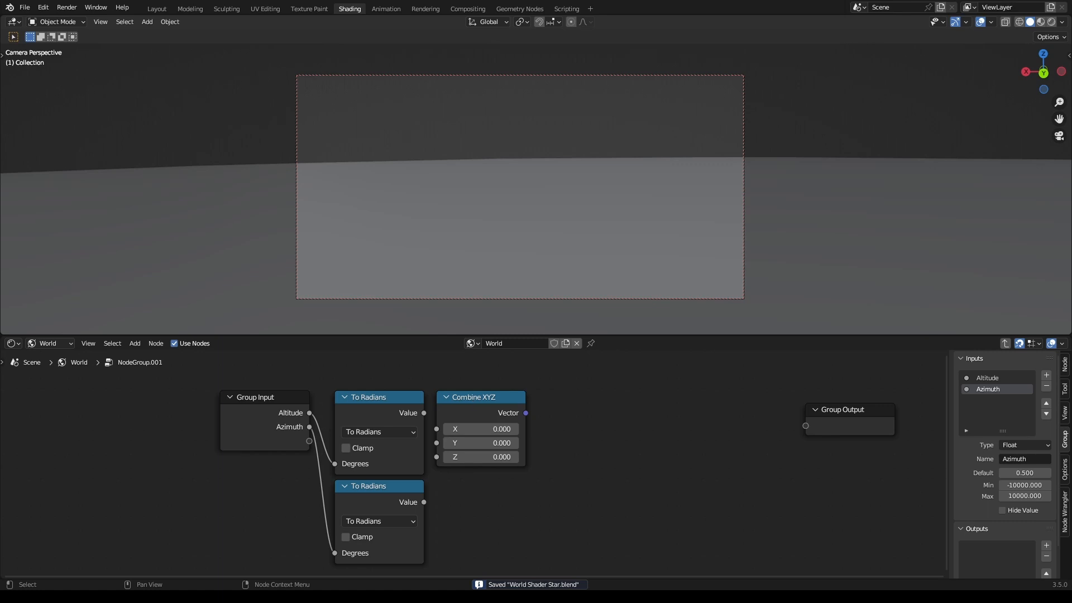
pyautogui.moveTo(424, 413); pyautogui.dragTo(435, 443)
pyautogui.moveTo(424, 502); pyautogui.dragTo(437, 457)
pyautogui.click(631, 482)
pyautogui.scroll(-1, 682, 477)
pyautogui.hotkey('ctrl', 's')
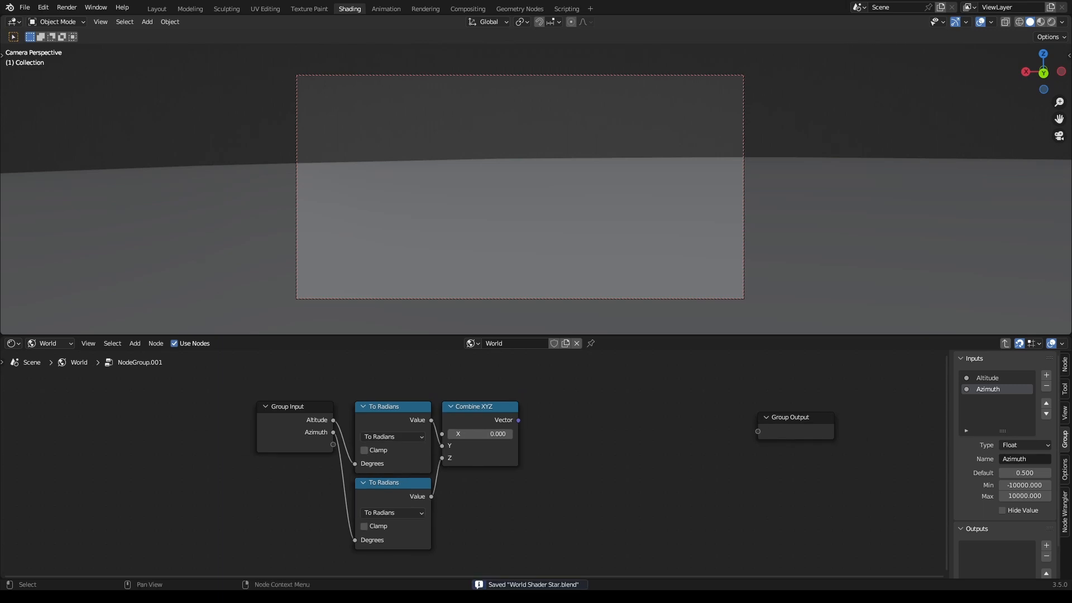
# Step: Add a Geometry node directly after the Combine XYZ node
pyautogui.press('Home')
pyautogui.hotkey('shift', 'a')
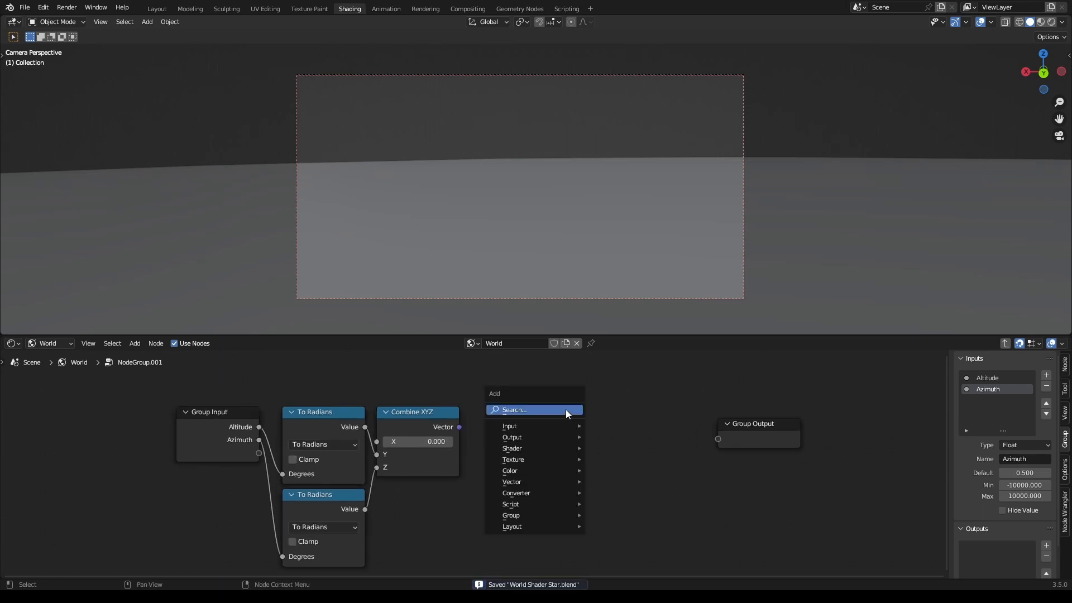
pyautogui.write('geom')
pyautogui.press('Return')
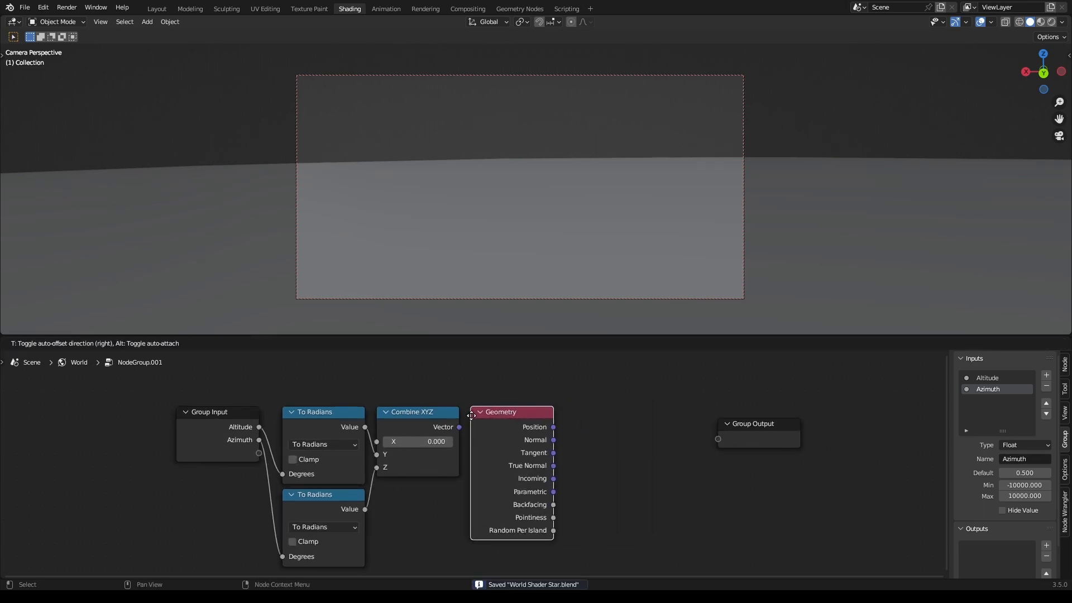
pyautogui.click(474, 413)
# Step: Add a Mapping node directly after Geometry, connect Geometry's Normal to its Vector input, and save the file
pyautogui.hotkey('shift', 'a')
pyautogui.write('mapp')
pyautogui.press('Return')
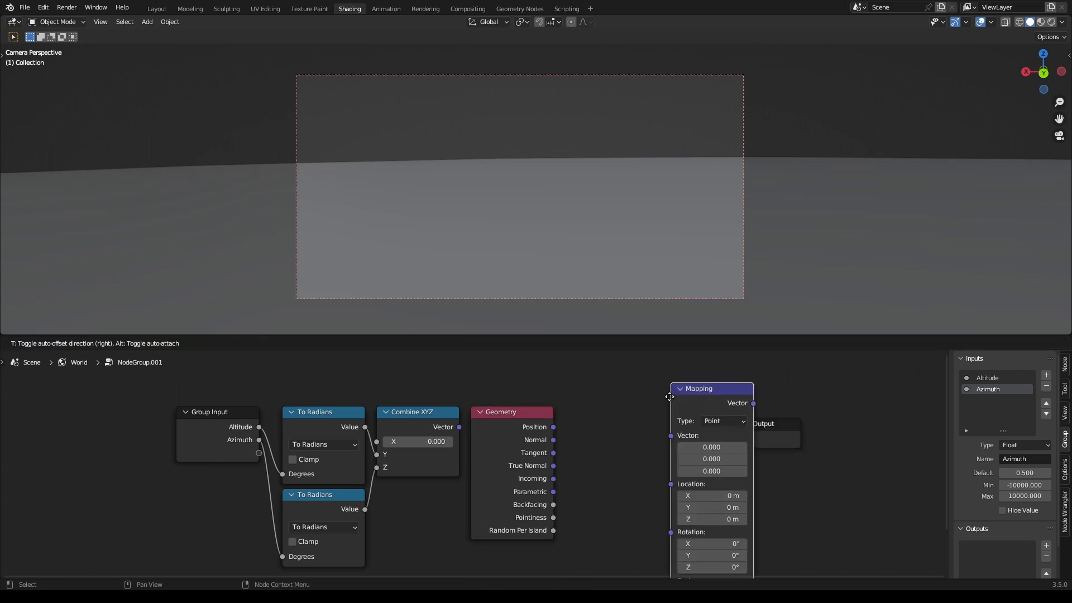
pyautogui.click(566, 418)
pyautogui.click(556, 437)
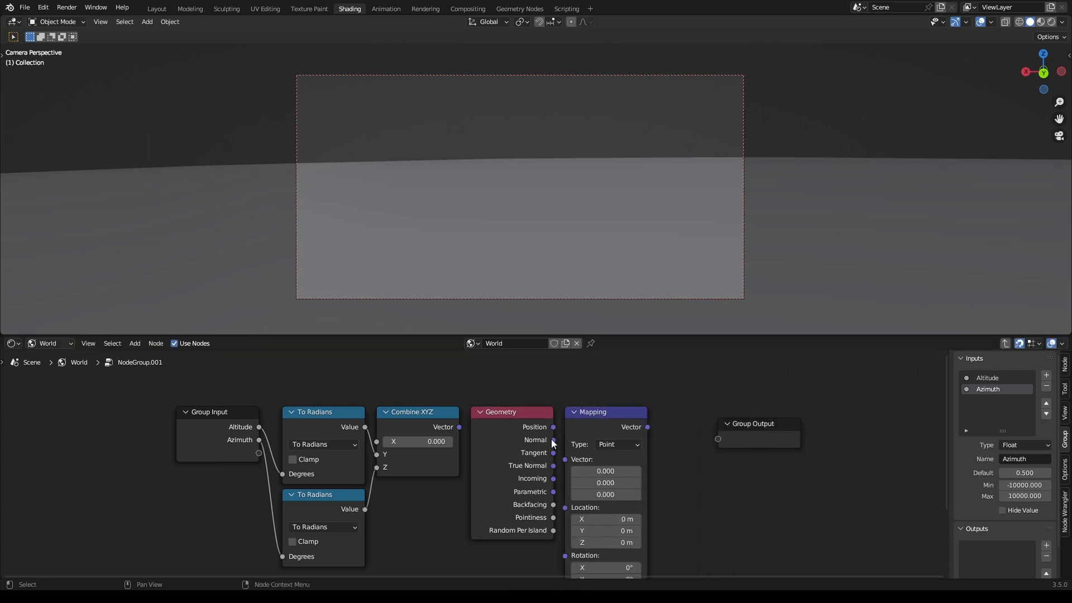
pyautogui.moveTo(555, 441); pyautogui.dragTo(566, 459)
pyautogui.hotkey('ctrl', 's')
# Step: Connect the Combine XYZ Vector output to the Mapping node's Rotation input and save the file
pyautogui.scroll(-2, 674, 467)
pyautogui.moveTo(451, 421); pyautogui.dragTo(465, 392, button='middle')
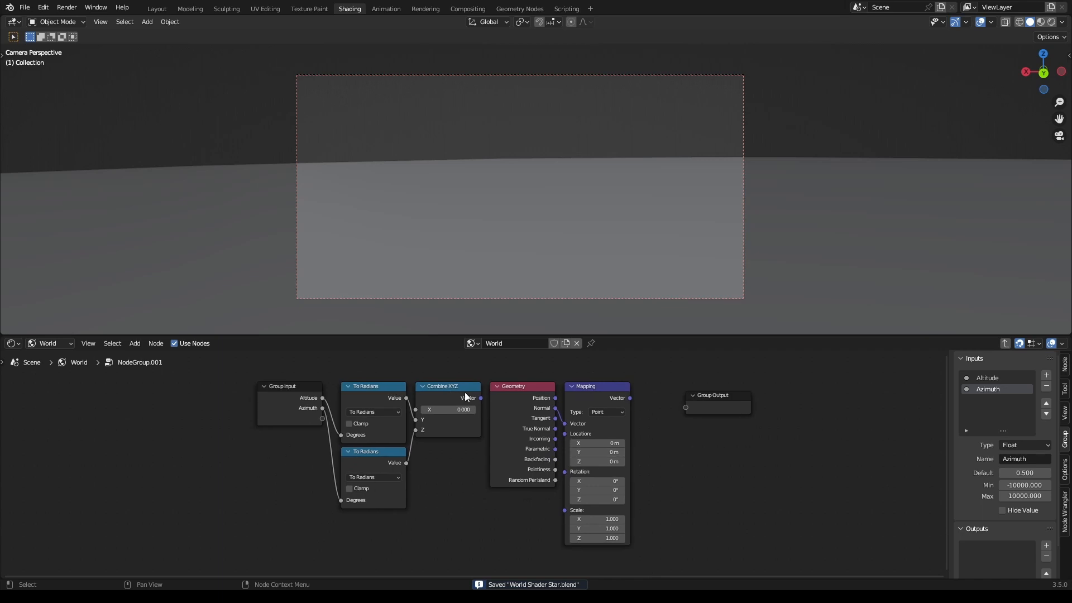
pyautogui.moveTo(479, 397); pyautogui.dragTo(565, 472)
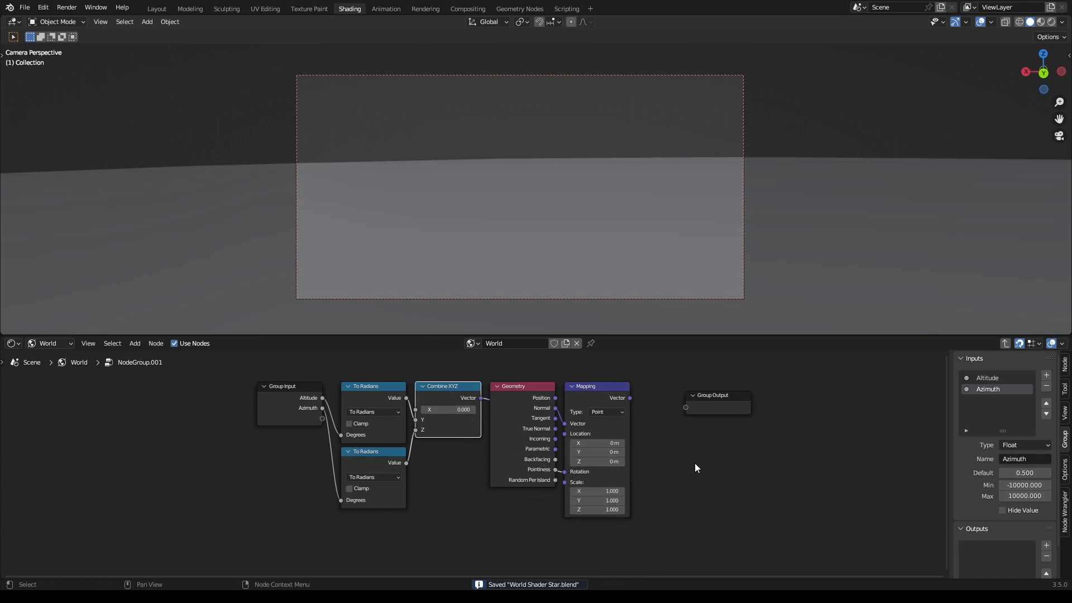
pyautogui.click(695, 467)
# Step: Move the Group Output node farther away from the Mapping node
pyautogui.moveTo(671, 437); pyautogui.dragTo(513, 464, button='middle')
pyautogui.moveTo(566, 428); pyautogui.dragTo(715, 420)
pyautogui.click(618, 437)
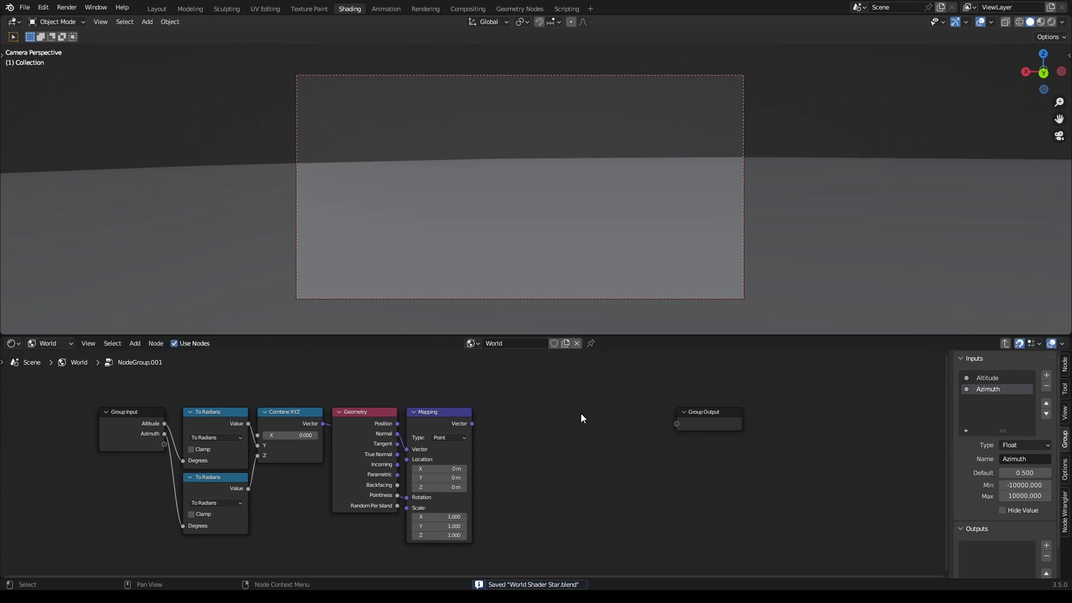
# Step: Add a Separate XYZ node directly after Mapping, feed the Mapping Vector into it, and save the file
pyautogui.hotkey('shift', 'a')
pyautogui.write('ssep')
pyautogui.press('Return')
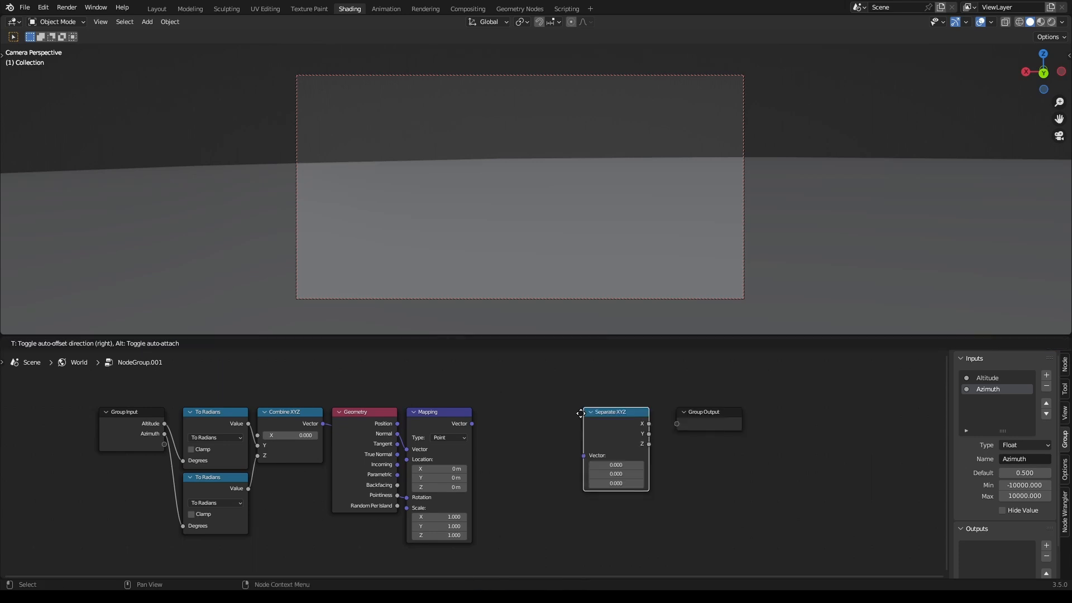
pyautogui.click(478, 413)
pyautogui.moveTo(472, 423); pyautogui.dragTo(481, 455)
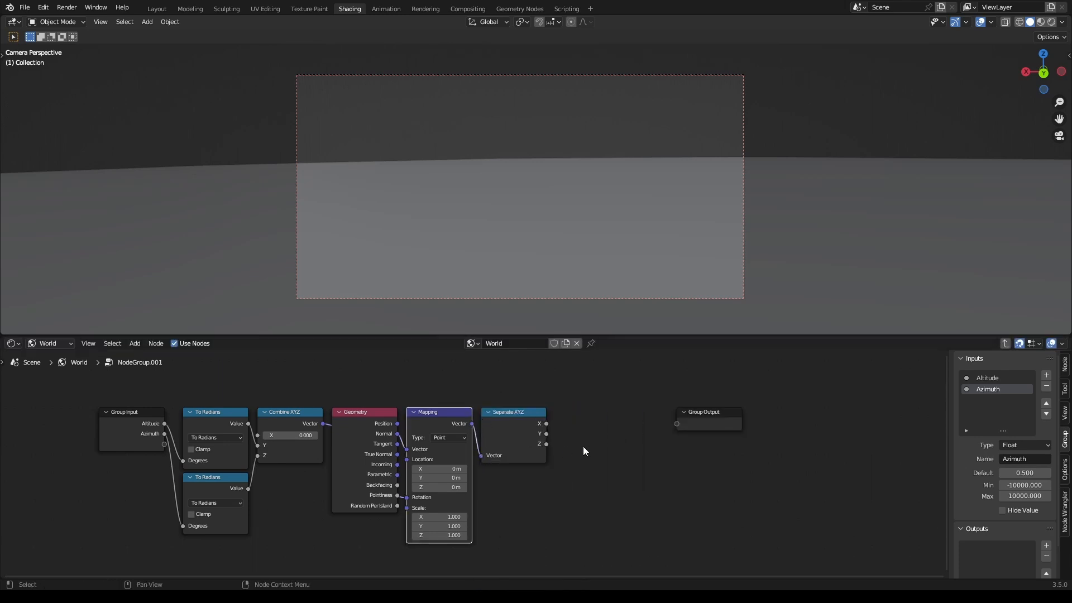
pyautogui.hotkey('ctrl', 's')
pyautogui.scroll(2, 471, 446)
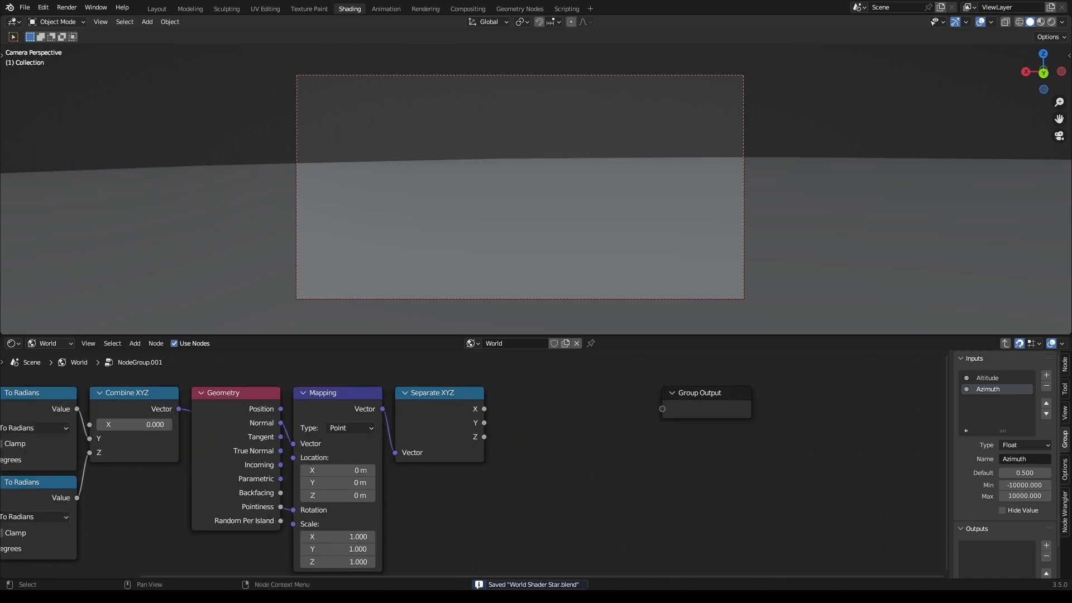
pyautogui.hscroll(2, 521, 423)
pyautogui.hotkey('shift', 'a')
pyautogui.write('gl')
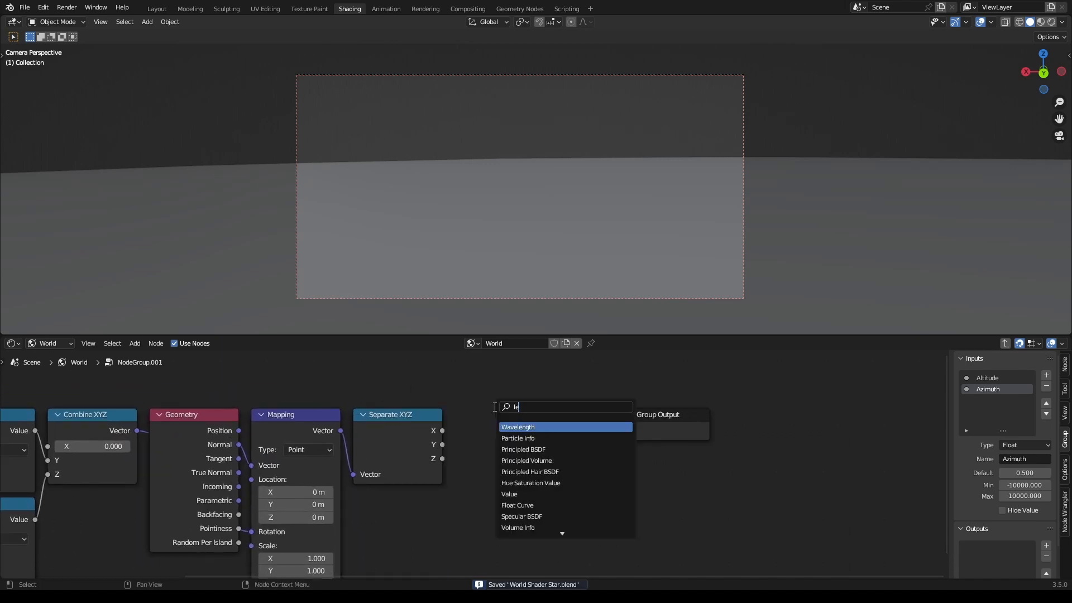
pyautogui.press('Return')
pyautogui.press('Escape')
# Step: Add a Math node set to Less Than after Separate XYZ, connect X to its Value input, and save the file
pyautogui.hotkey('shift', 'a')
pyautogui.write('math')
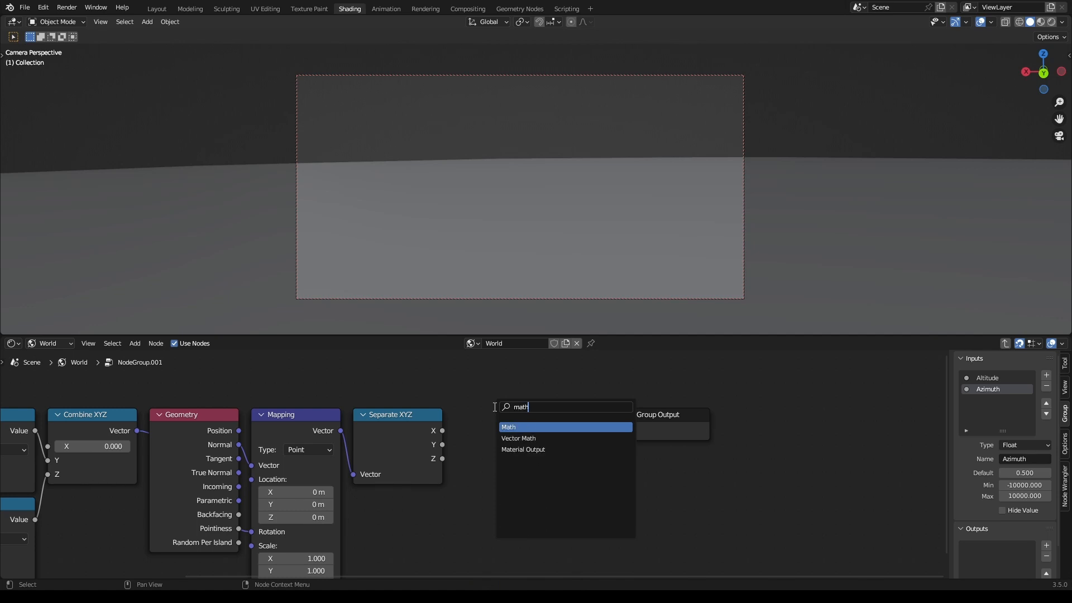
pyautogui.press('Return')
pyautogui.click(494, 406)
pyautogui.click(546, 437)
pyautogui.click(620, 320)
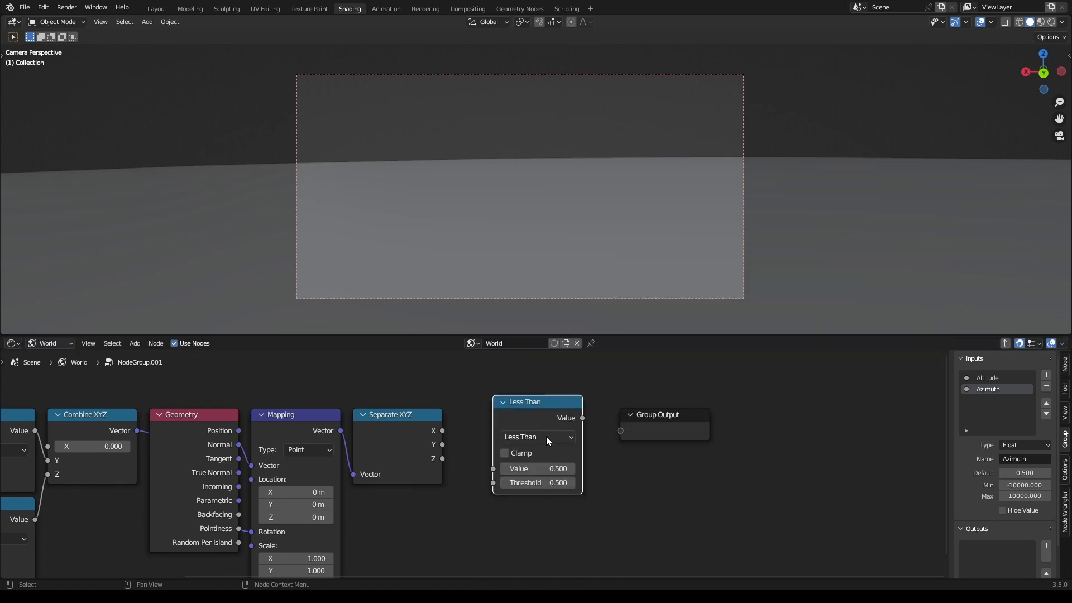
pyautogui.moveTo(546, 436); pyautogui.dragTo(455, 481)
pyautogui.hotkey('ctrl', 's')
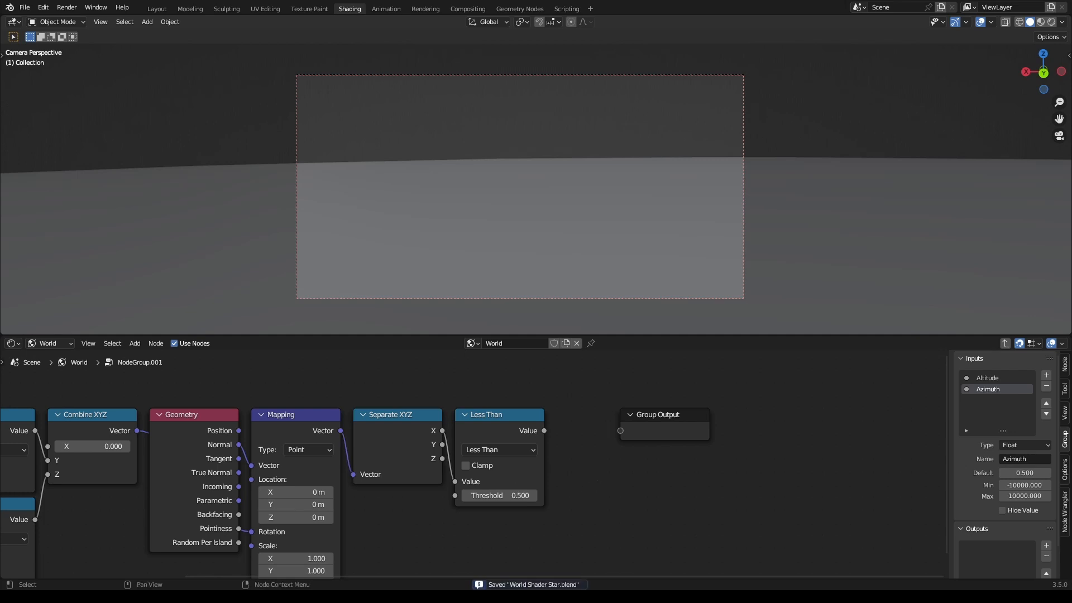
# Step: Duplicate the Less Than node to a spot below Mapping and change the copy's operation to Subtract
pyautogui.scroll(-2, 523, 463)
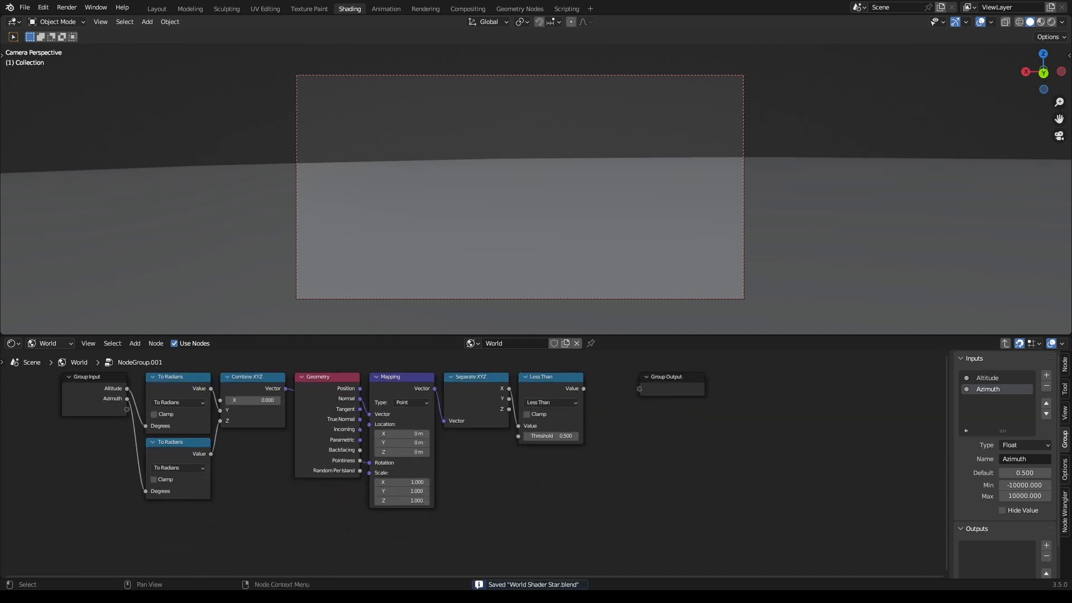
pyautogui.moveTo(526, 467); pyautogui.dragTo(543, 448, button='middle')
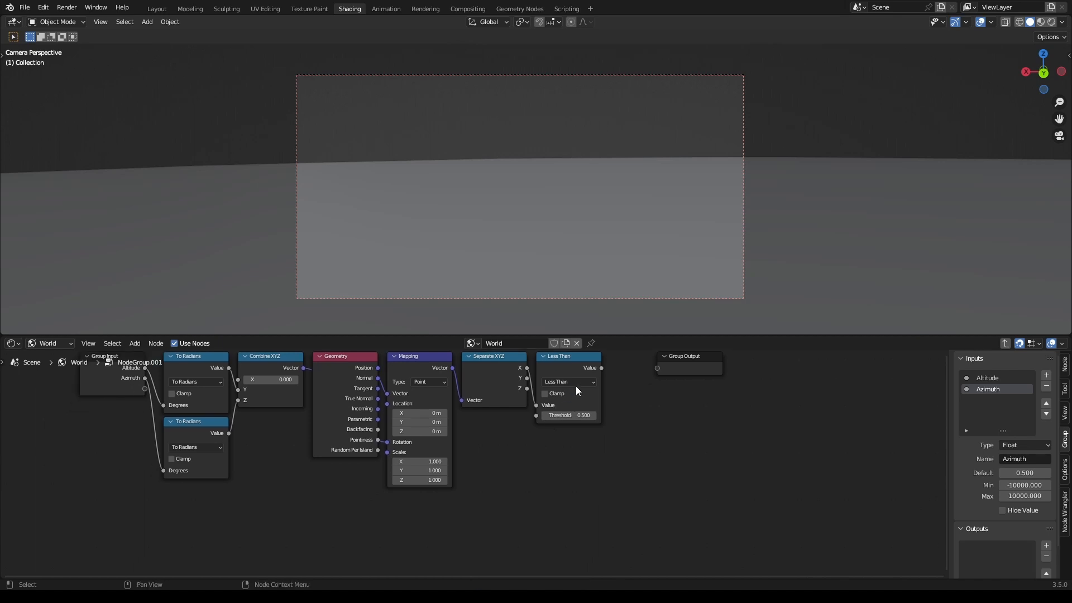
pyautogui.hotkey('shift', 'd')
pyautogui.click(419, 521)
pyautogui.hotkey('ctrl', '-')
pyautogui.moveTo(466, 518); pyautogui.dragTo(472, 508, button='middle')
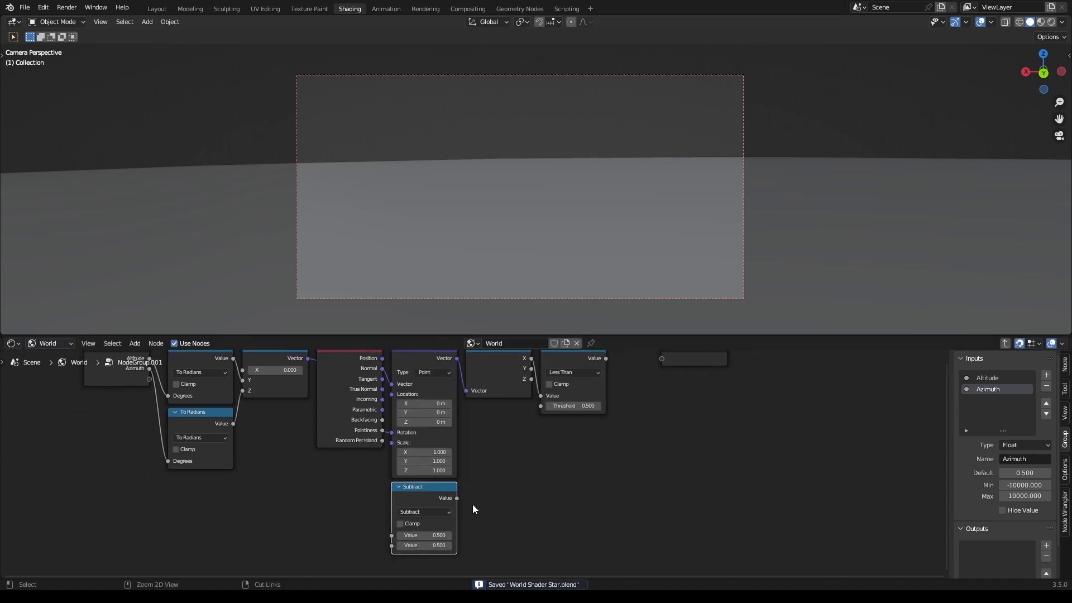
# Step: Set the Subtract node's second value to 1, connect its output to Less Than's Threshold, and save the file
pyautogui.click(424, 545)
pyautogui.write('1')
pyautogui.press('Return')
pyautogui.moveTo(457, 497); pyautogui.dragTo(540, 406)
pyautogui.click(565, 430)
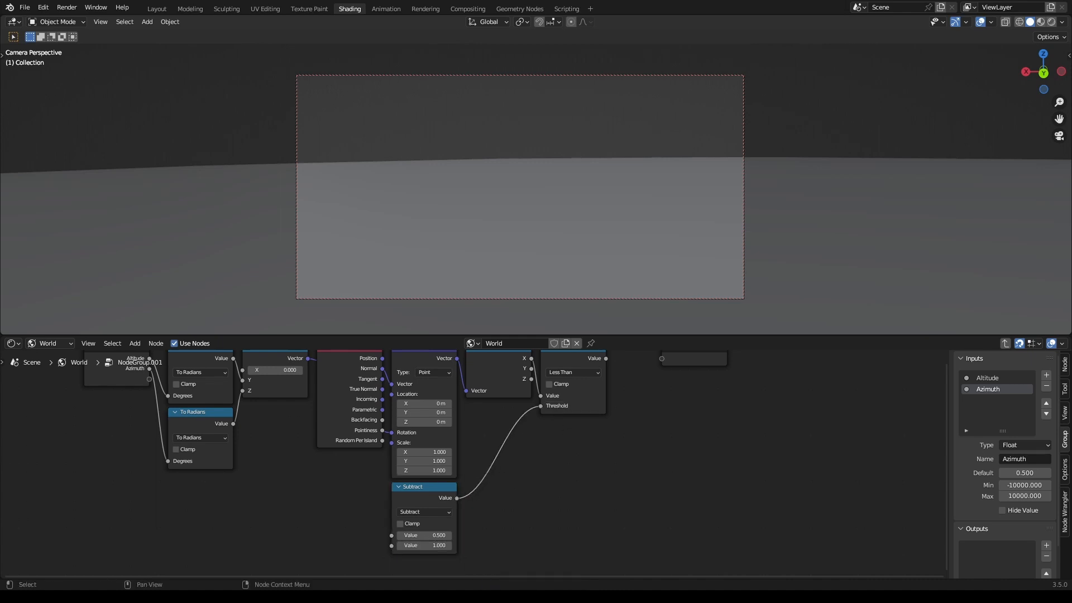
pyautogui.scroll(-4, 544, 509)
pyautogui.moveTo(544, 510); pyautogui.dragTo(695, 444, button='middle')
pyautogui.scroll(3, 679, 443)
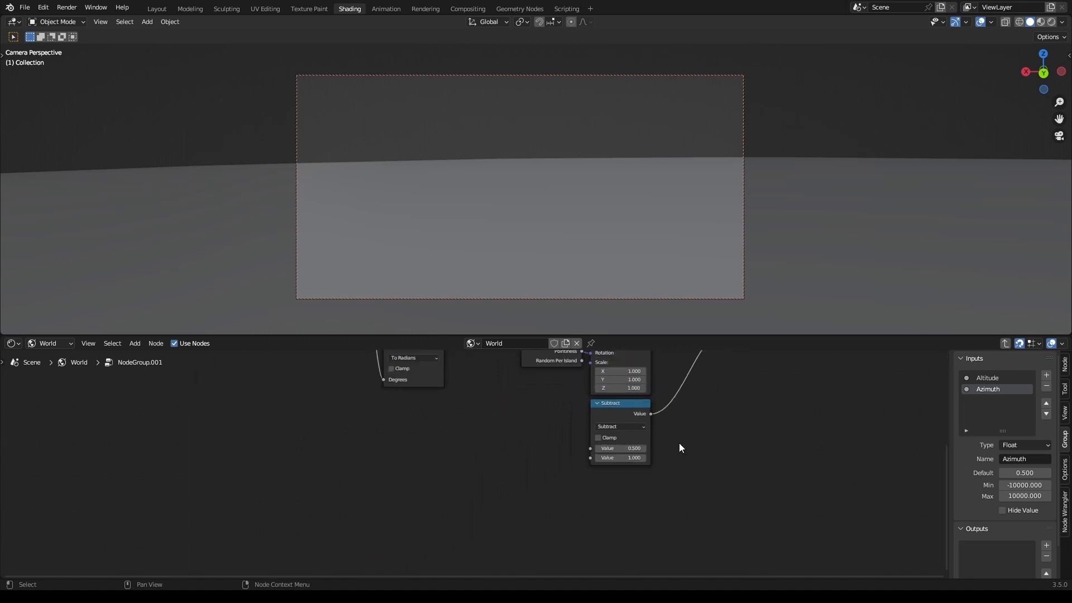
pyautogui.hotkey('ctrl', 's')
# Step: Duplicate the Subtract node, place the copy just before the original, and connect its output to the original's first Value input
pyautogui.click(631, 407)
pyautogui.hotkey('shift', 'd')
pyautogui.click(561, 414)
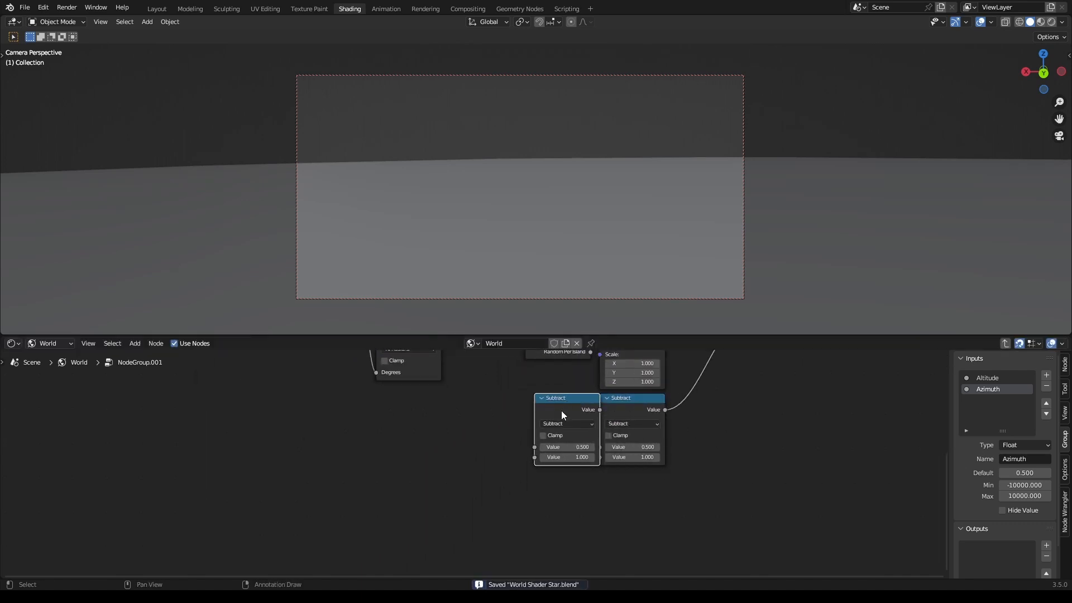
pyautogui.press('g')
pyautogui.click(552, 413)
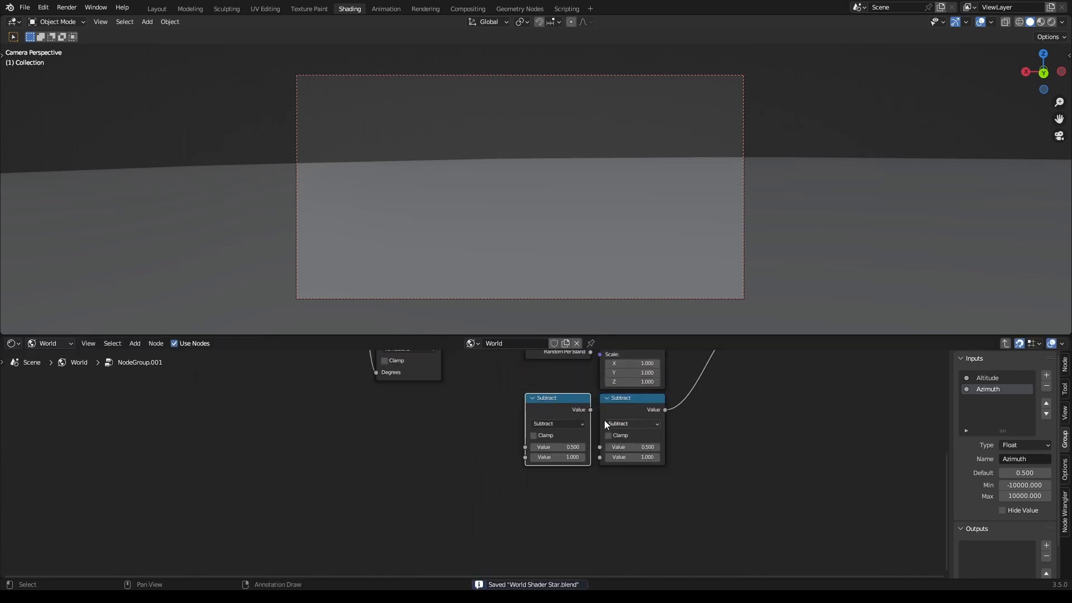
pyautogui.scroll(2, 575, 404)
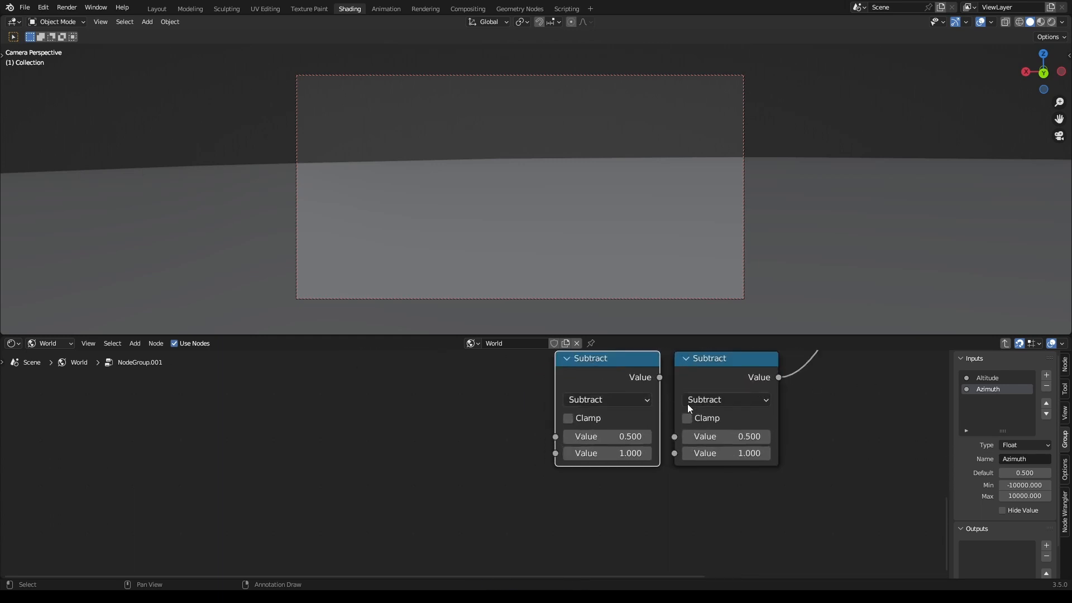
pyautogui.moveTo(687, 404); pyautogui.dragTo(600, 420, button='middle')
pyautogui.scroll(1, 601, 420)
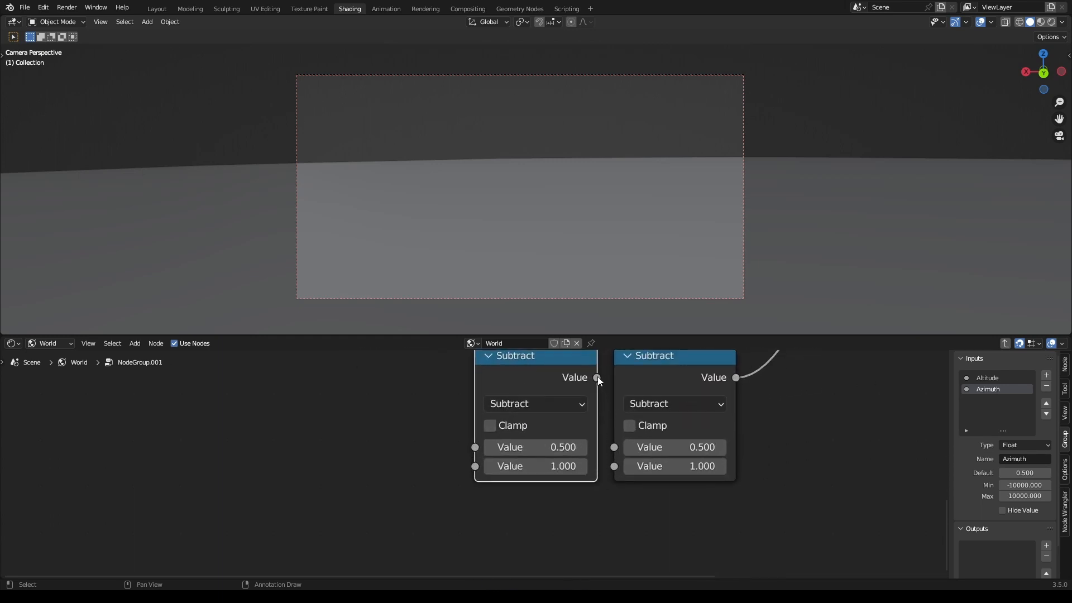
pyautogui.moveTo(597, 377); pyautogui.dragTo(614, 447)
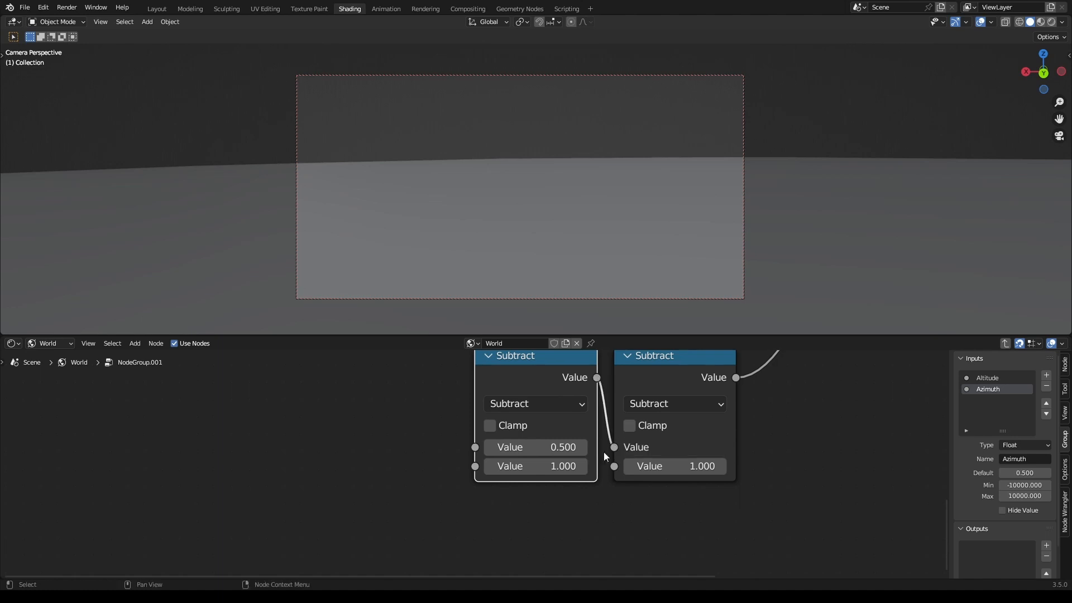
# Step: Set the second value of the copied Subtract node to 0.00001 and save the file
pyautogui.click(557, 467)
pyautogui.press('BackSpace')
pyautogui.write('.00001')
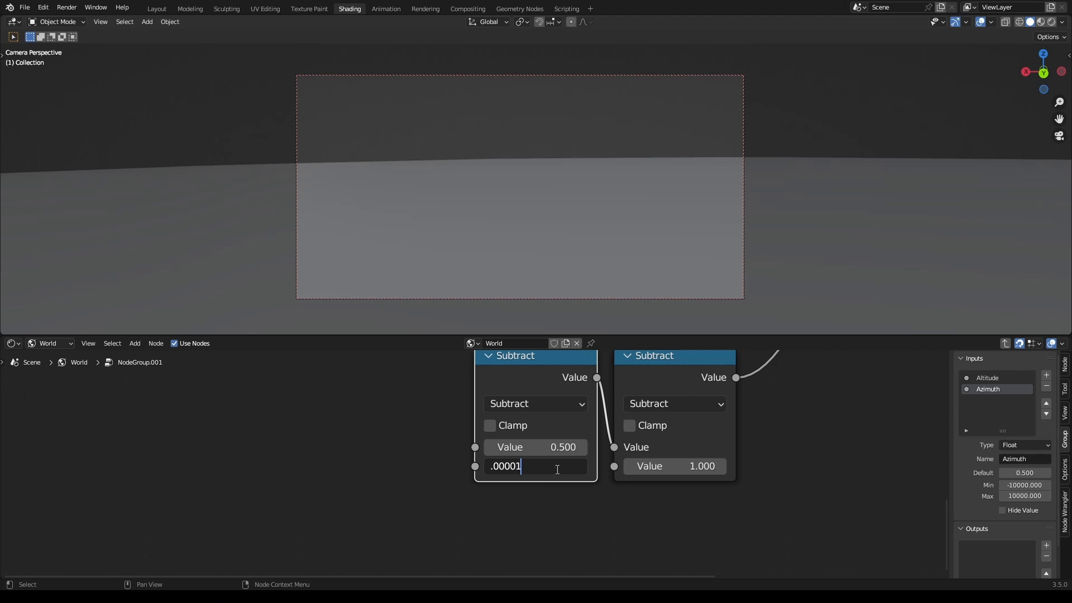
pyautogui.press('Return')
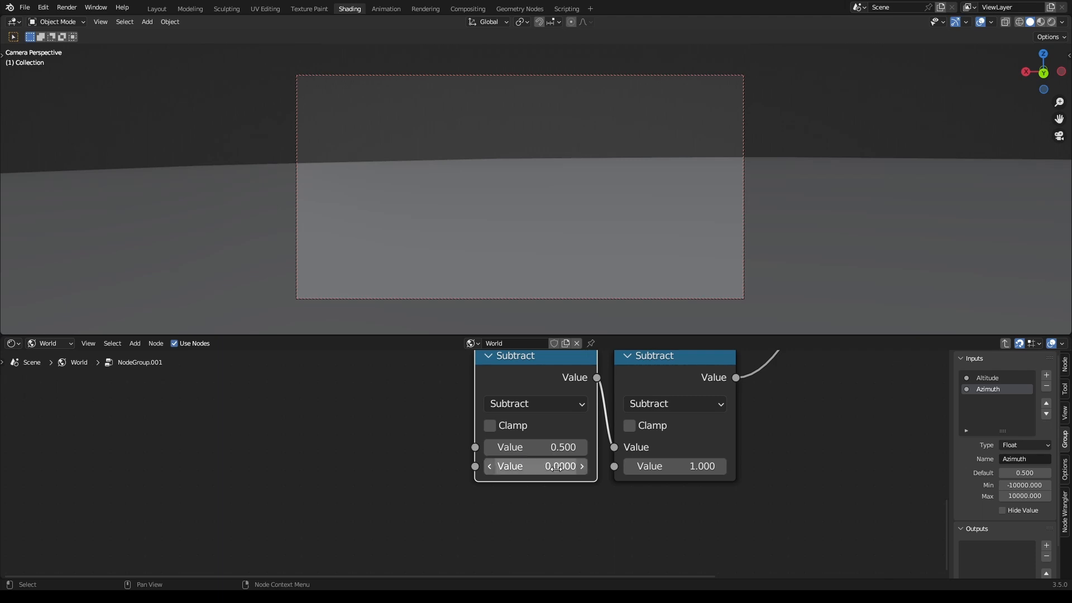
pyautogui.hotkey('ctrl', 's')
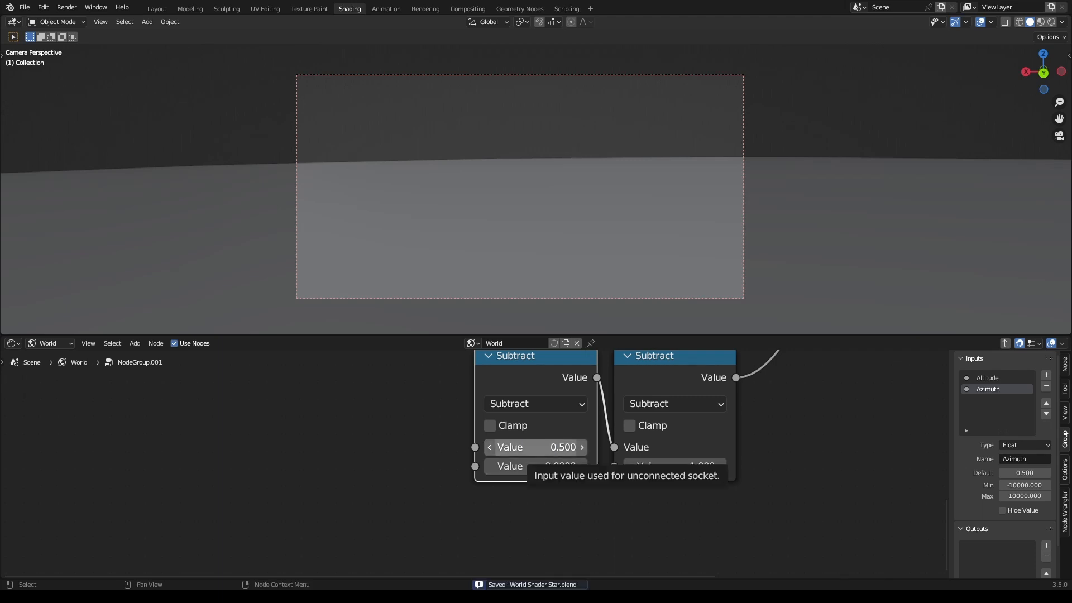
# Step: Place another Subtract copy at the start of the chain and connect its output to the adjacent Subtract's first Value input
pyautogui.keyDown('ctrl'); pyautogui.hscroll(-1, 559, 426); pyautogui.keyUp('ctrl')
pyautogui.hotkey('shift', 'd')
pyautogui.click(424, 375)
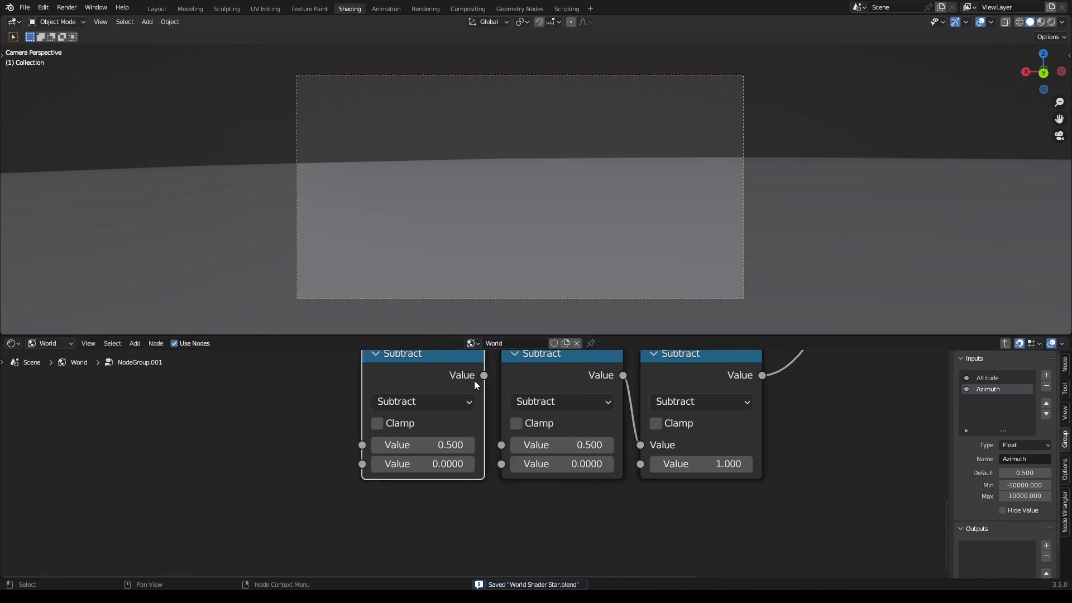
pyautogui.moveTo(484, 375); pyautogui.dragTo(502, 445)
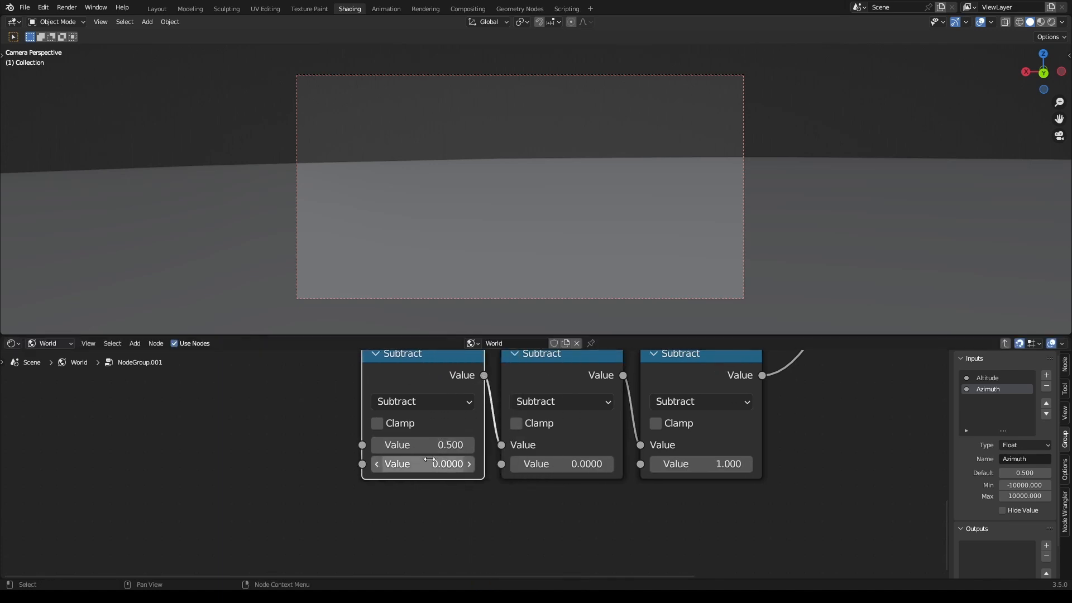
# Step: Set the second value of the first Subtract node in the chain to 5 and save the file
pyautogui.click(429, 461)
pyautogui.write('5')
pyautogui.press('Return')
pyautogui.hotkey('ctrl', 's')
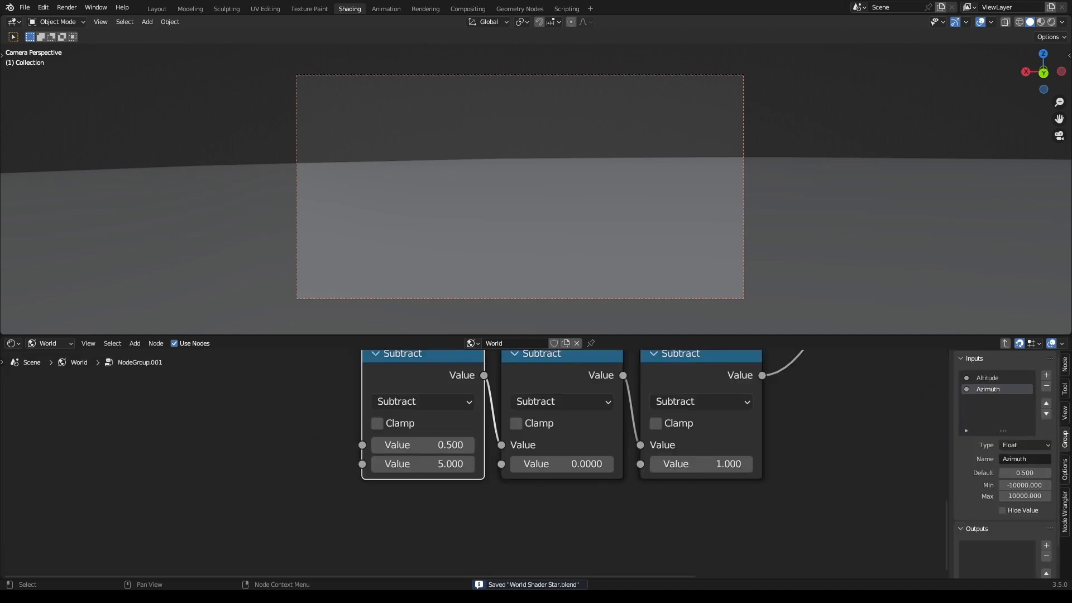
# Step: Lower the Group Input node and connect its empty socket to the first Value input of the chain's first Subtract node
pyautogui.scroll(-5, 498, 457)
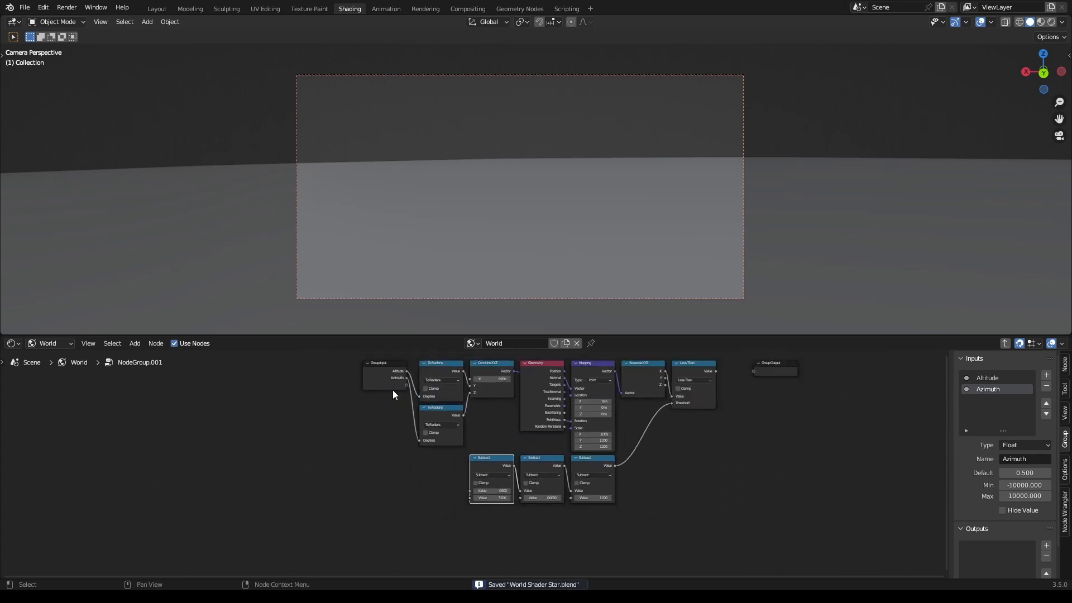
pyautogui.moveTo(393, 391); pyautogui.dragTo(469, 498)
pyautogui.scroll(2, 387, 478)
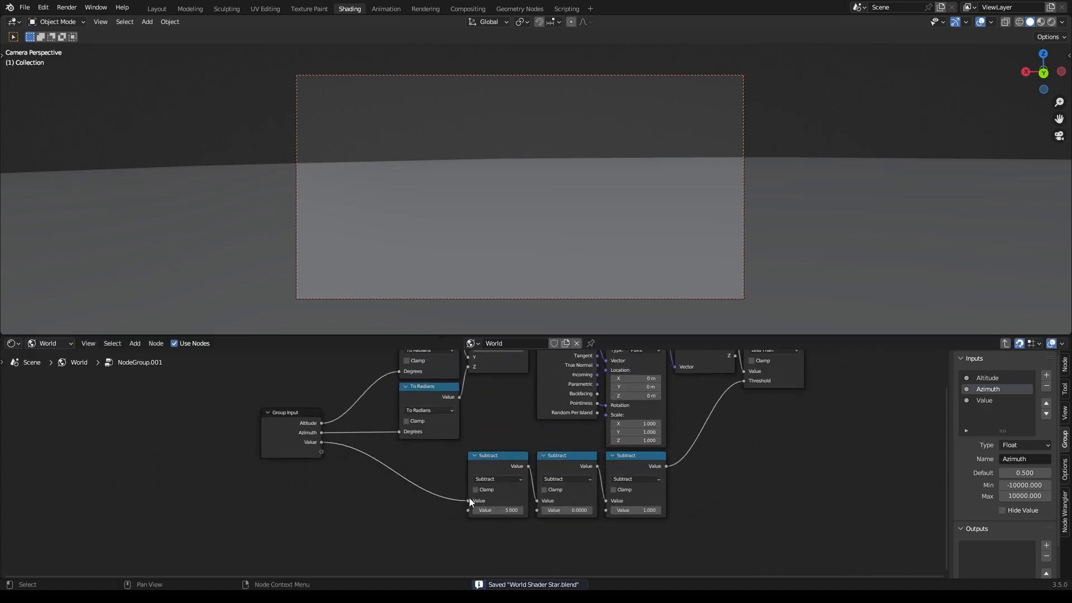
# Step: Rename the third group input to Angular Diameter
pyautogui.click(1000, 399)
pyautogui.doubleClick(1000, 400)
pyautogui.write('An')
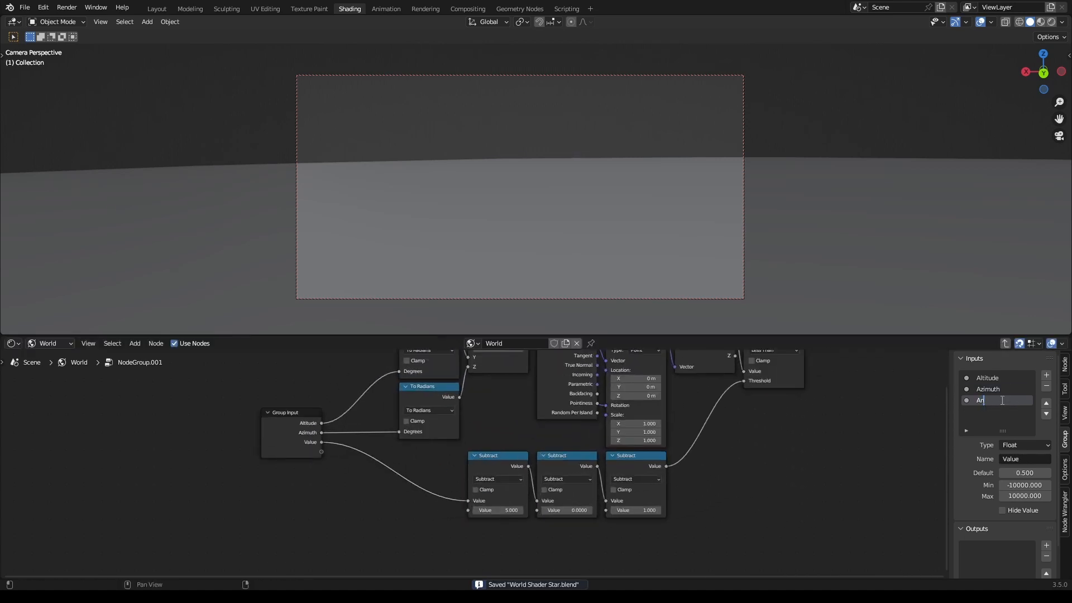
pyautogui.write('gular Dimaeter')
pyautogui.press('Return')
pyautogui.doubleClick(1001, 400)
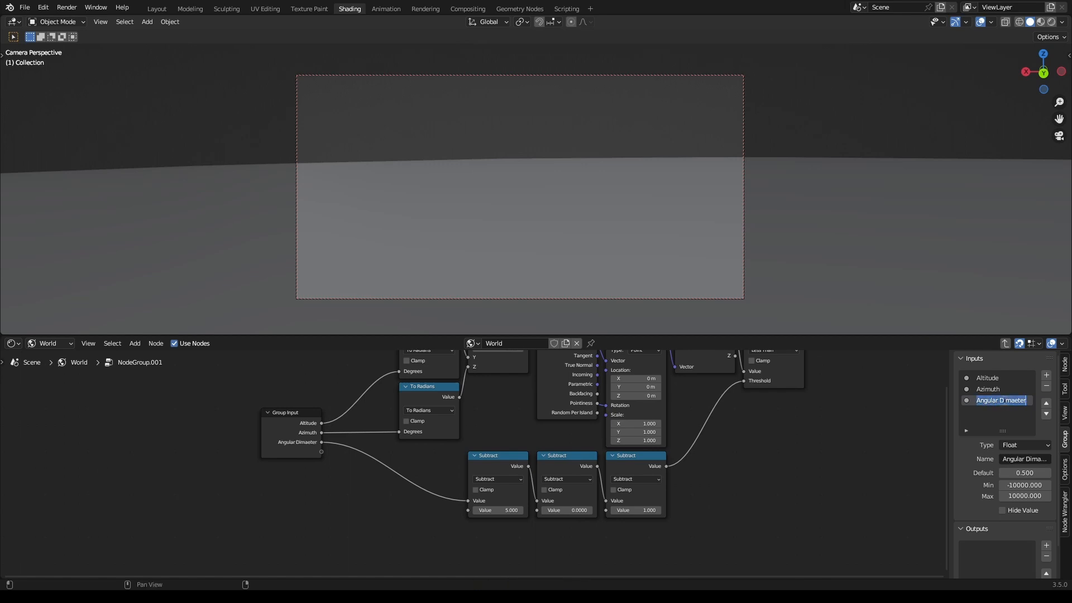
pyautogui.moveTo(1027, 400); pyautogui.dragTo(1005, 401)
pyautogui.write('ameter')
pyautogui.press('Return')
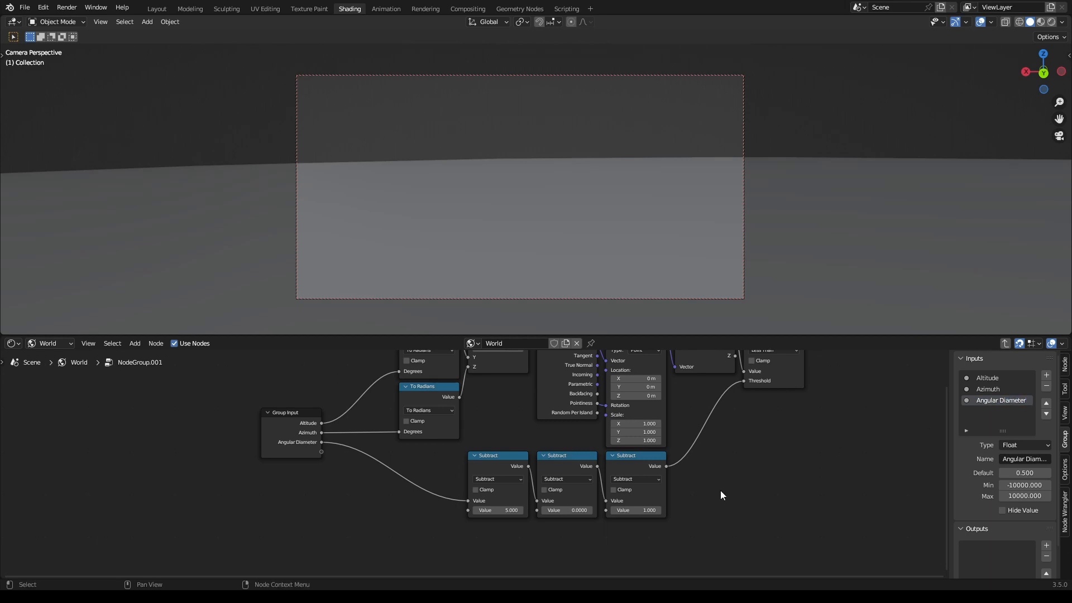
# Step: Save the file and change the first Subtract node in the chain to Divide
pyautogui.hotkey('ctrl', 's')
pyautogui.scroll(2, 577, 457)
pyautogui.scroll(1, 526, 447)
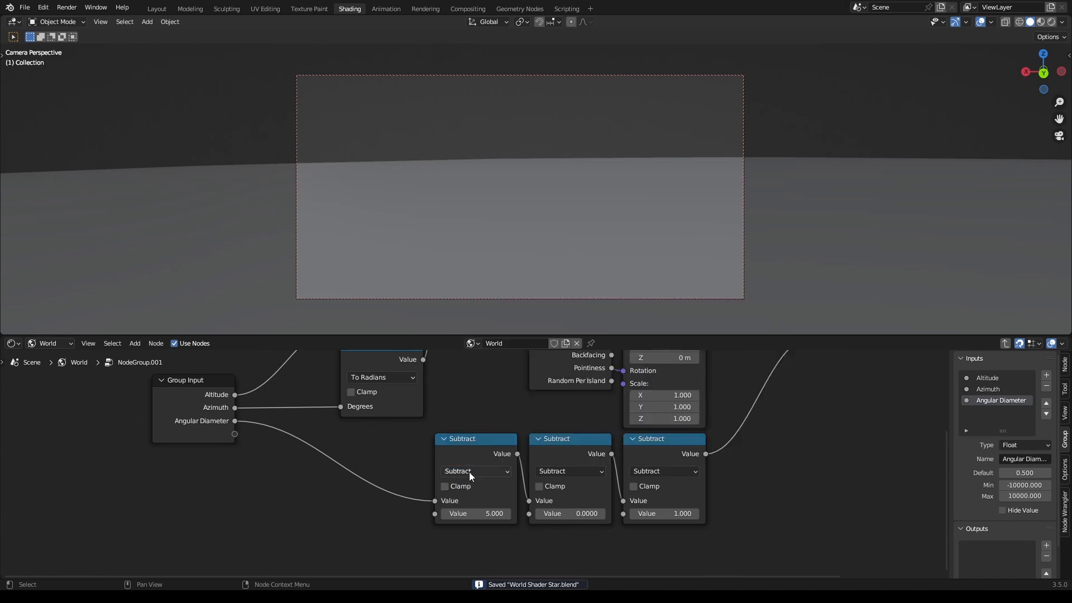
pyautogui.click(468, 471)
pyautogui.click(472, 459)
# Step: Add a Blackbody node and place it directly below the Divide node
pyautogui.scroll(-1, 577, 443)
pyautogui.hotkey('shift', 'a')
pyautogui.write('bl')
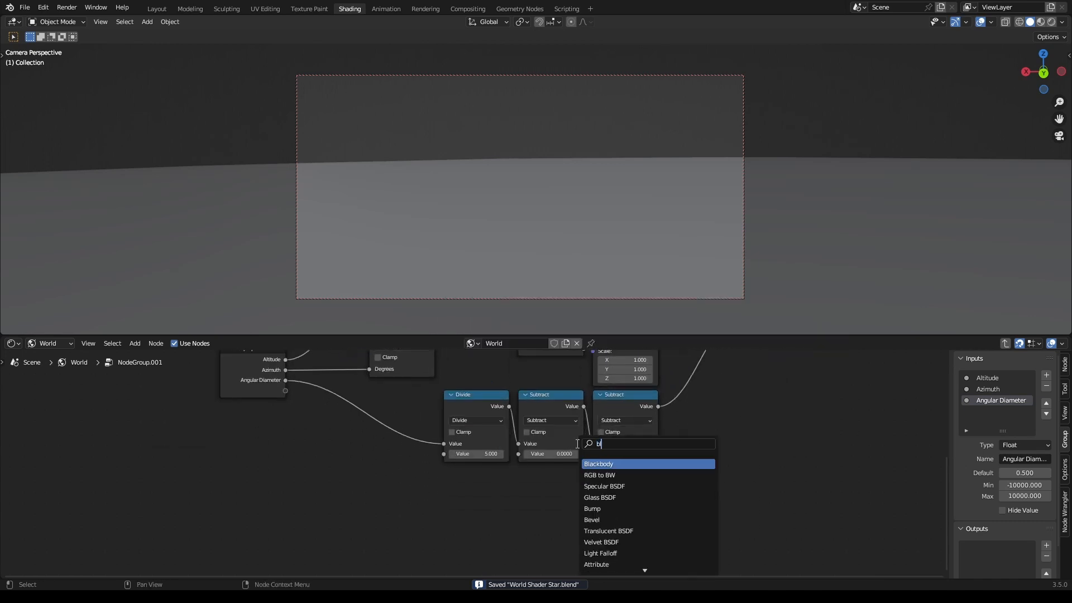
pyautogui.write('ack')
pyautogui.press('Return')
pyautogui.click(478, 481)
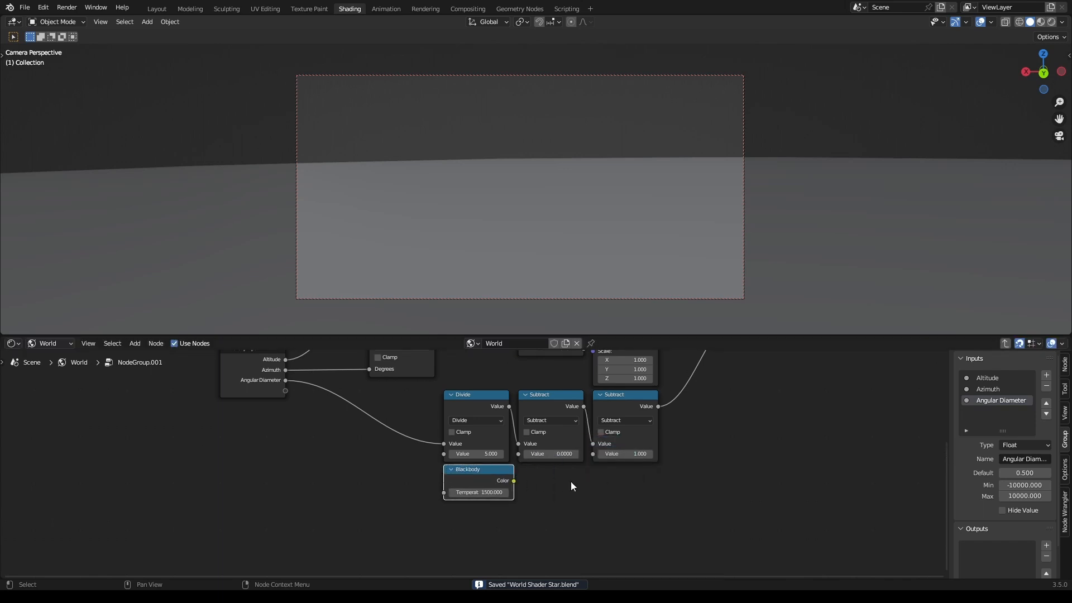
pyautogui.click(572, 486)
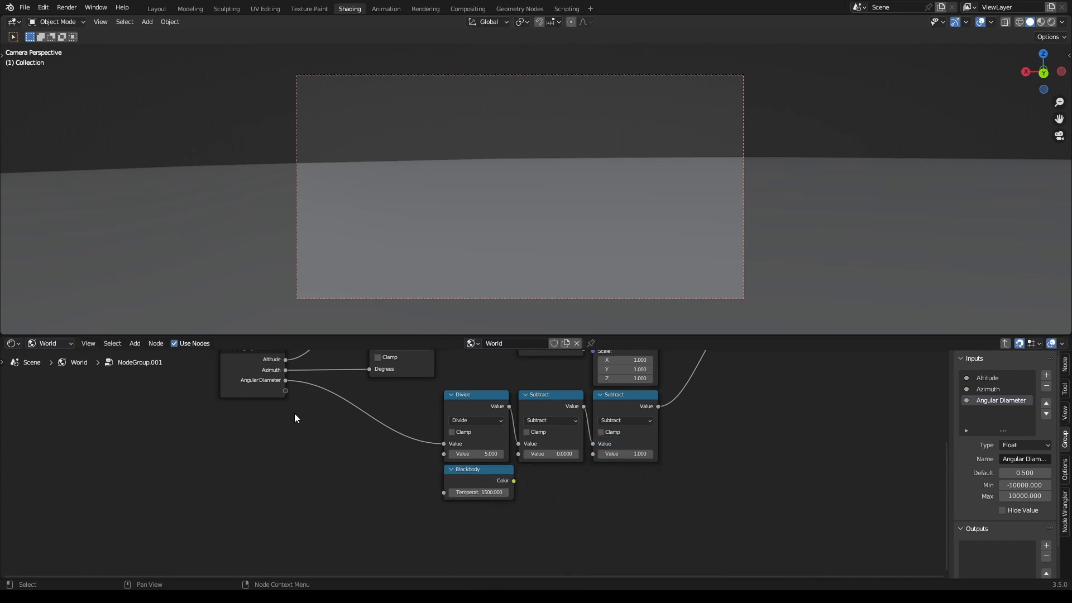
# Step: Connect the Group Input's empty socket to the Blackbody node's Temperature, save the file and select the new Temperature group input
pyautogui.moveTo(286, 391); pyautogui.dragTo(443, 492)
pyautogui.hotkey('ctrl', 's')
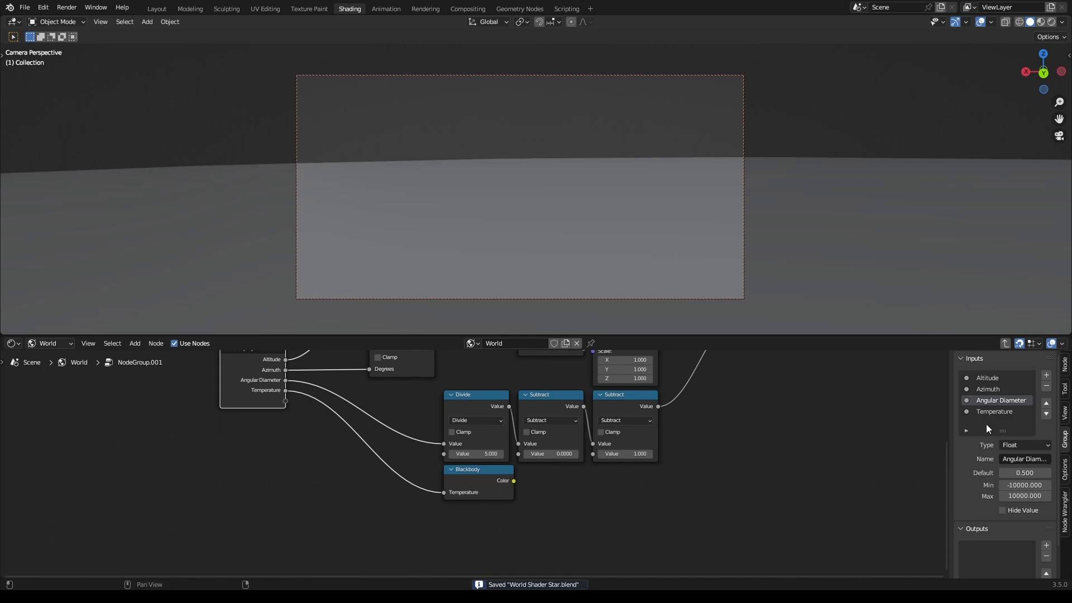
pyautogui.click(1010, 411)
pyautogui.press('Return')
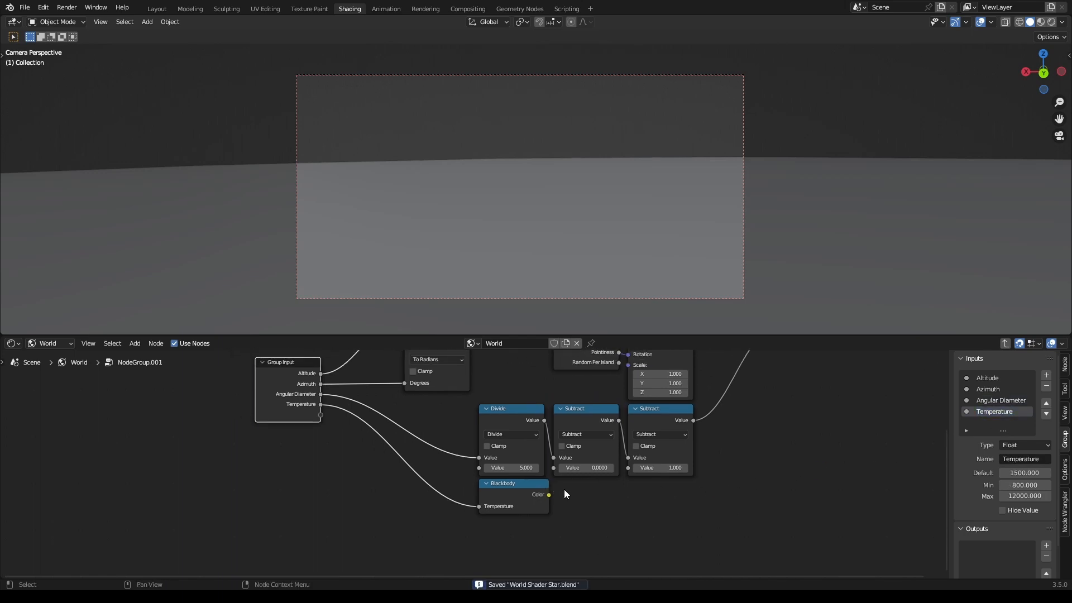
# Step: Exit the node group and set the group node's Temperature to 5900
pyautogui.press('Tab')
pyautogui.click(525, 473)
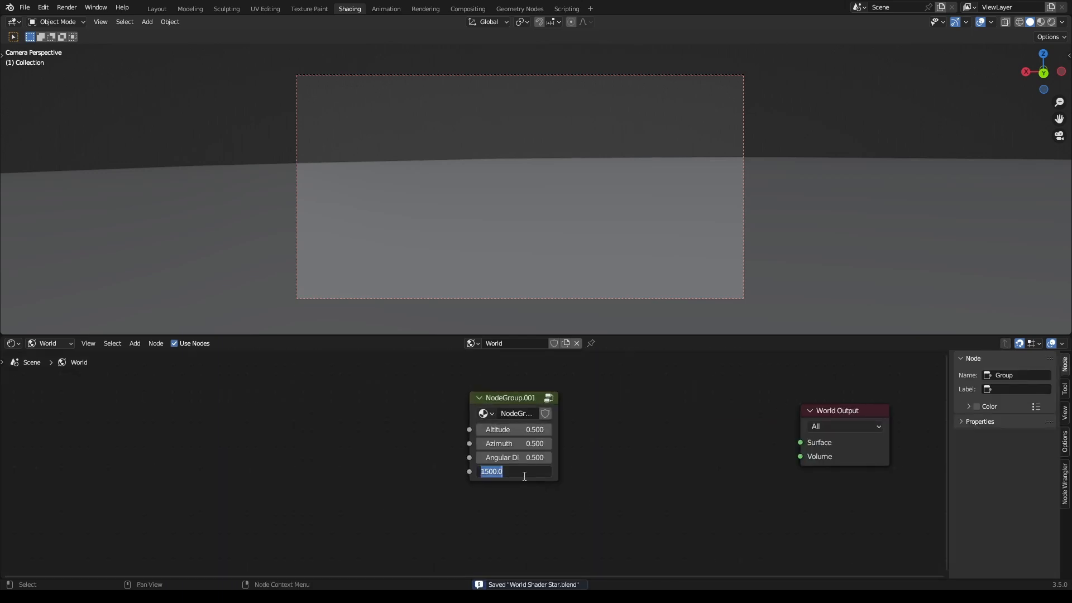
pyautogui.write('5900')
pyautogui.press('Return')
# Step: Widen the group node and set its Angular Diameter to 0.536
pyautogui.moveTo(583, 456); pyautogui.dragTo(634, 457)
pyautogui.click(599, 458)
pyautogui.write('.53')
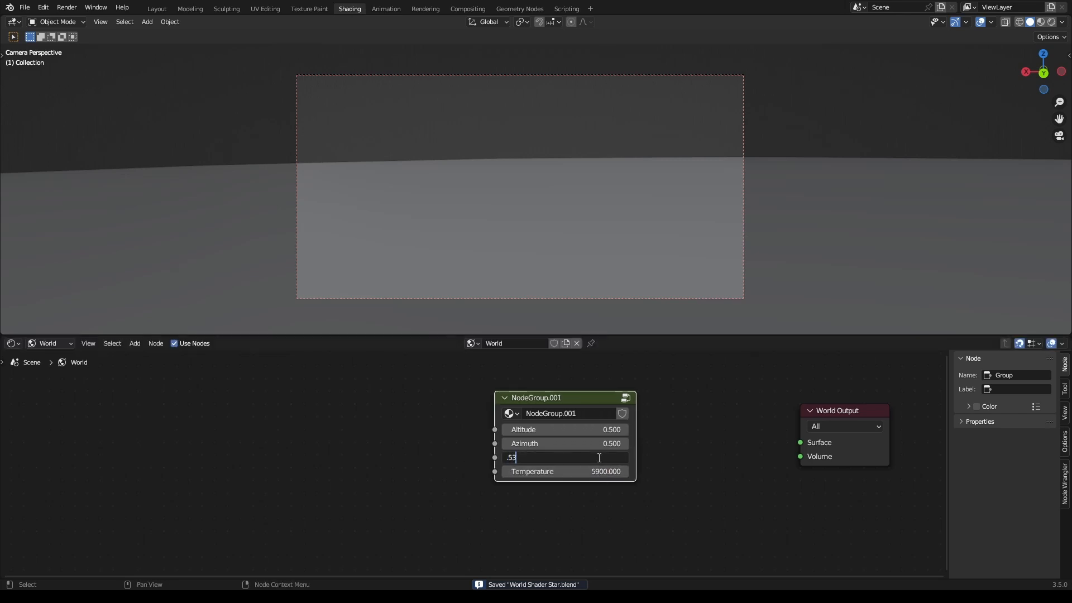
pyautogui.write('6')
pyautogui.press('Return')
# Step: Set the group node's Azimuth to 70
pyautogui.click(608, 447)
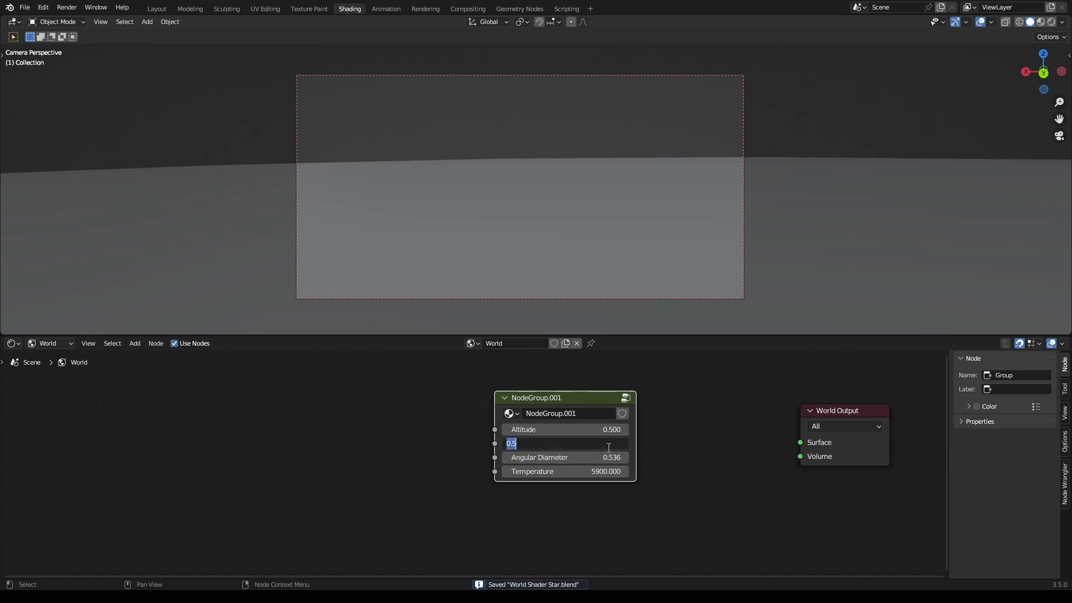
pyautogui.write('70')
pyautogui.press('Return')
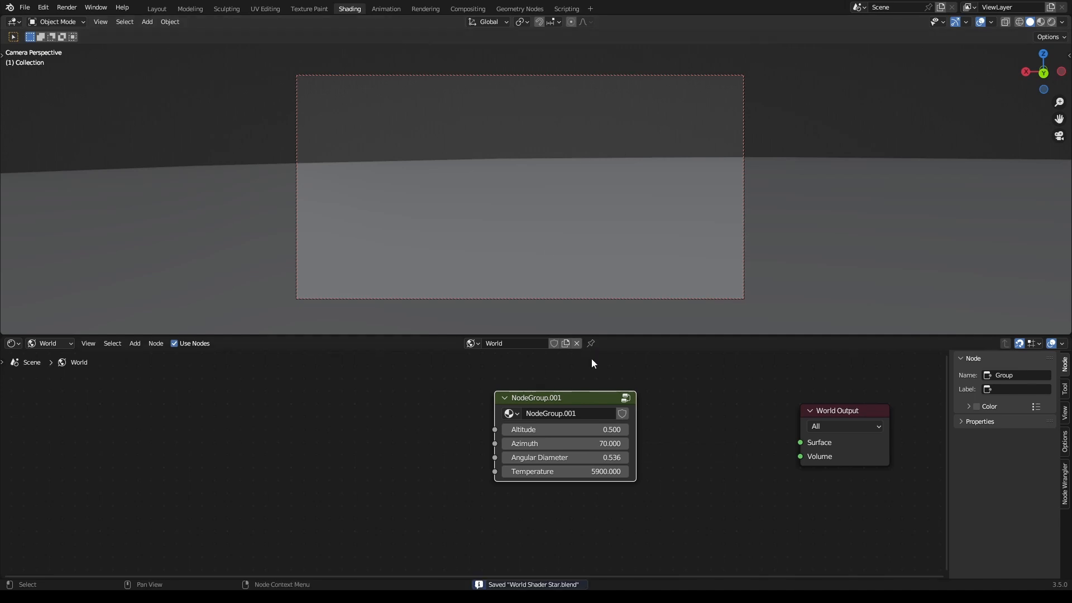
# Step: Set the group node's Altitude to 5
pyautogui.click(674, 383)
pyautogui.scroll(-4, 540, 135)
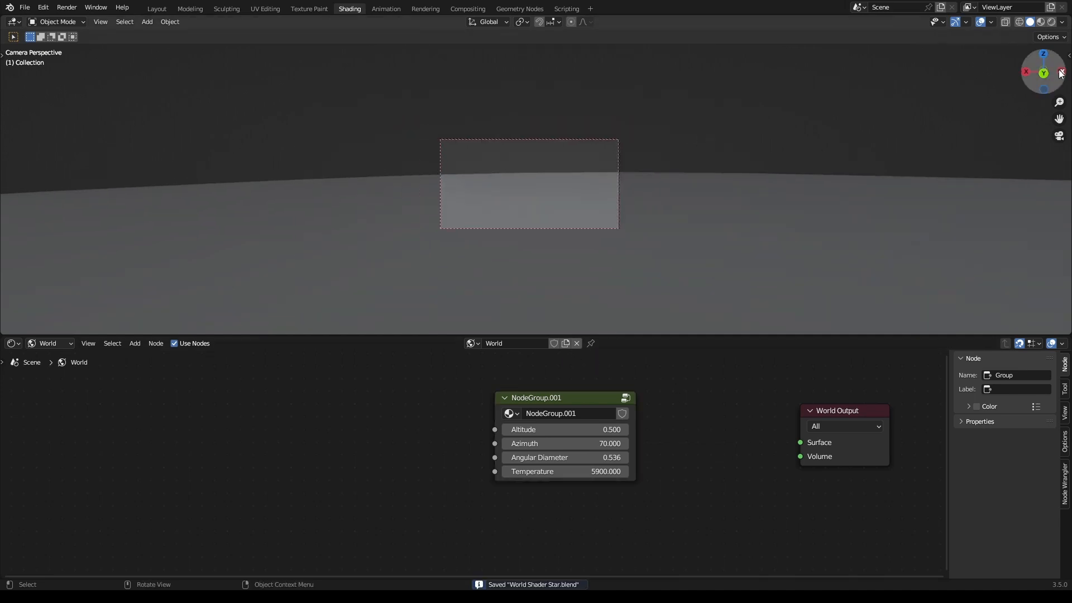
pyautogui.scroll(3, 563, 426)
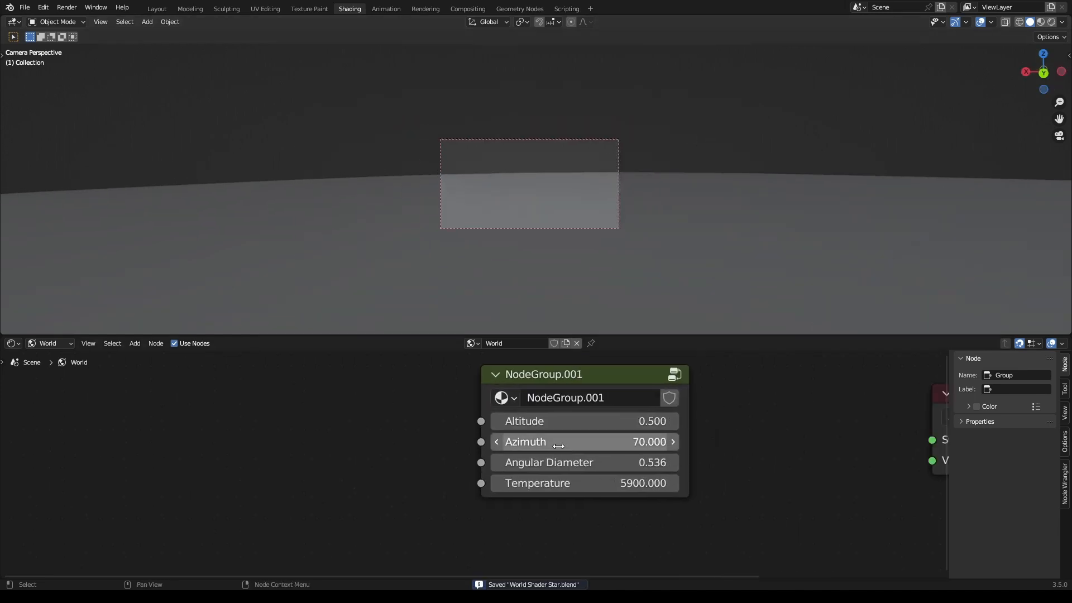
pyautogui.scroll(1, 590, 447)
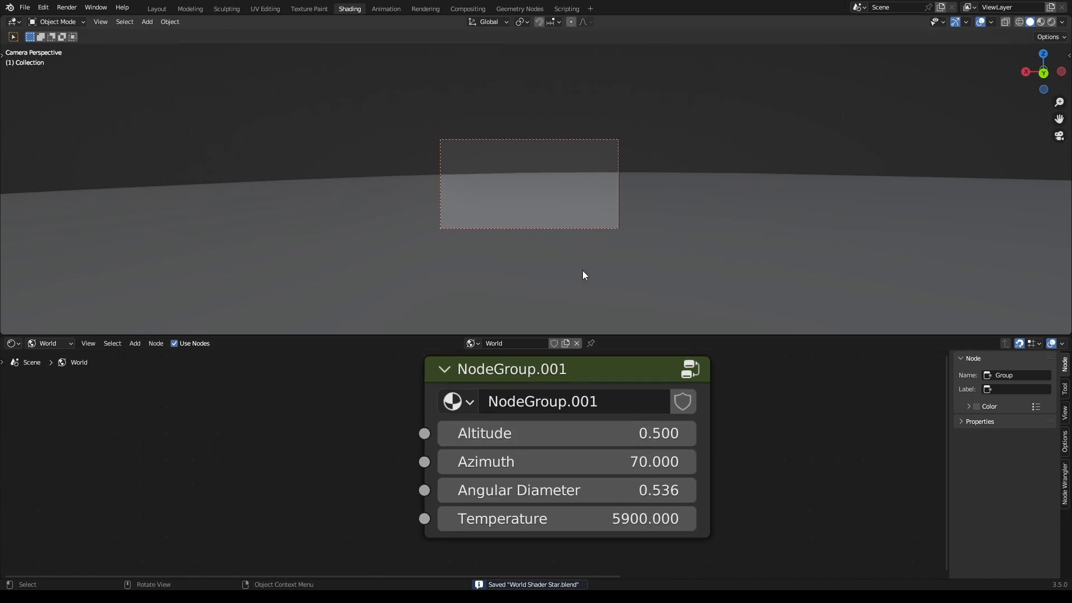
pyautogui.moveTo(576, 435); pyautogui.dragTo(548, 446, button='middle')
pyautogui.click(565, 444)
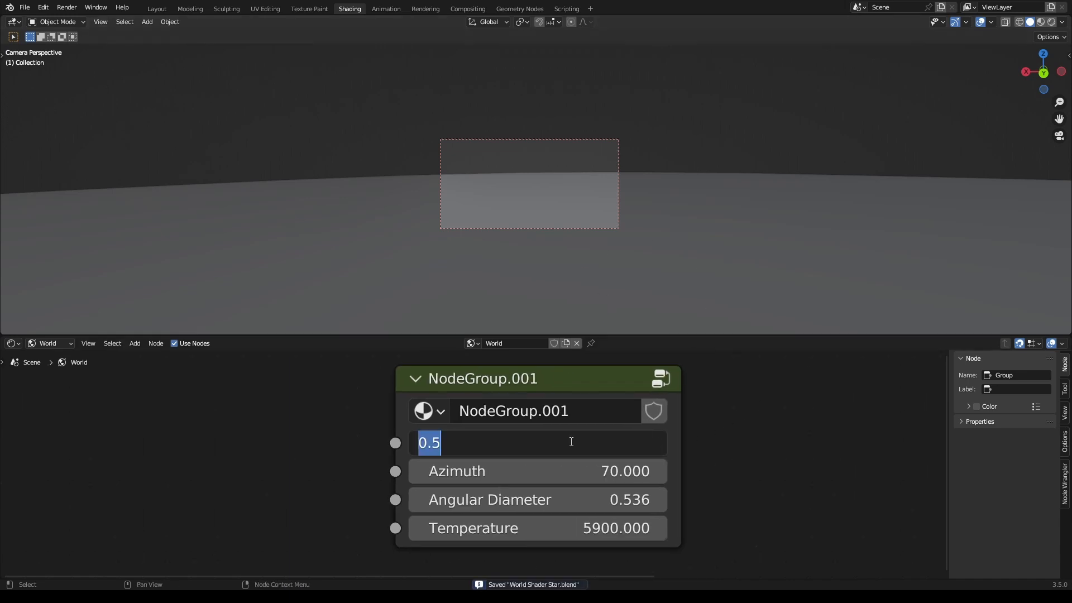
pyautogui.write('5')
pyautogui.press('Return')
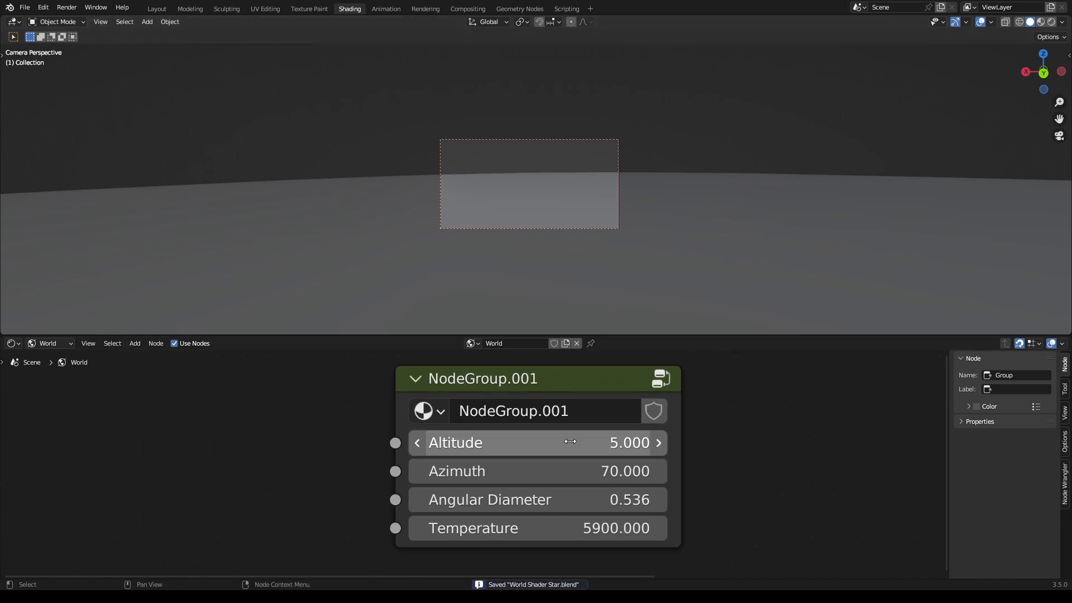
# Step: Switch the 3D viewport to rendered shading and leave the camera view
pyautogui.click(1053, 22)
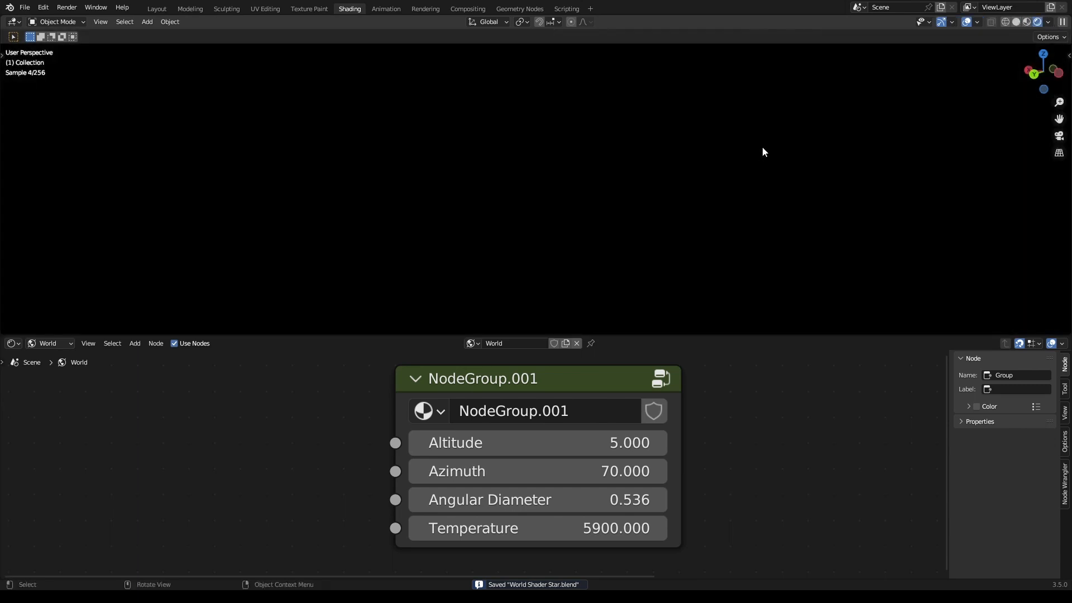
pyautogui.moveTo(762, 146); pyautogui.dragTo(670, 215, button='middle')
pyautogui.scroll(-3, 704, 456)
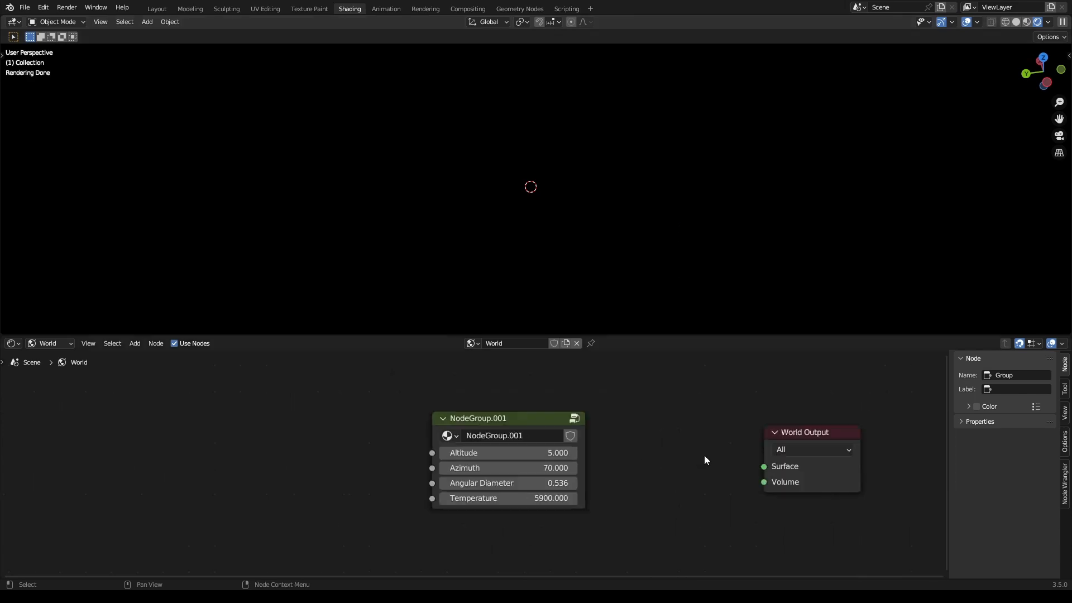
# Step: Open the star node group for editing and save the file
pyautogui.moveTo(703, 456); pyautogui.dragTo(521, 445, button='middle')
pyautogui.scroll(2, 380, 404)
pyautogui.press('Tab')
pyautogui.scroll(-5, 491, 451)
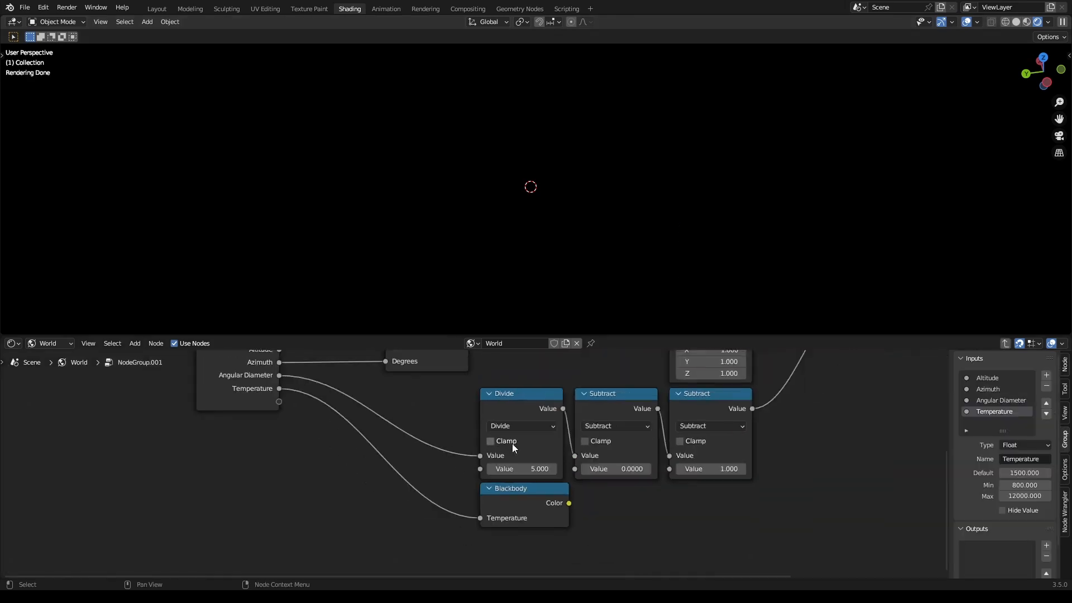
pyautogui.hotkey('ctrl', 's')
# Step: Move the Group Output node farther away from the Less Than node to make room between them
pyautogui.scroll(1, 558, 418)
pyautogui.scroll(2, 532, 423)
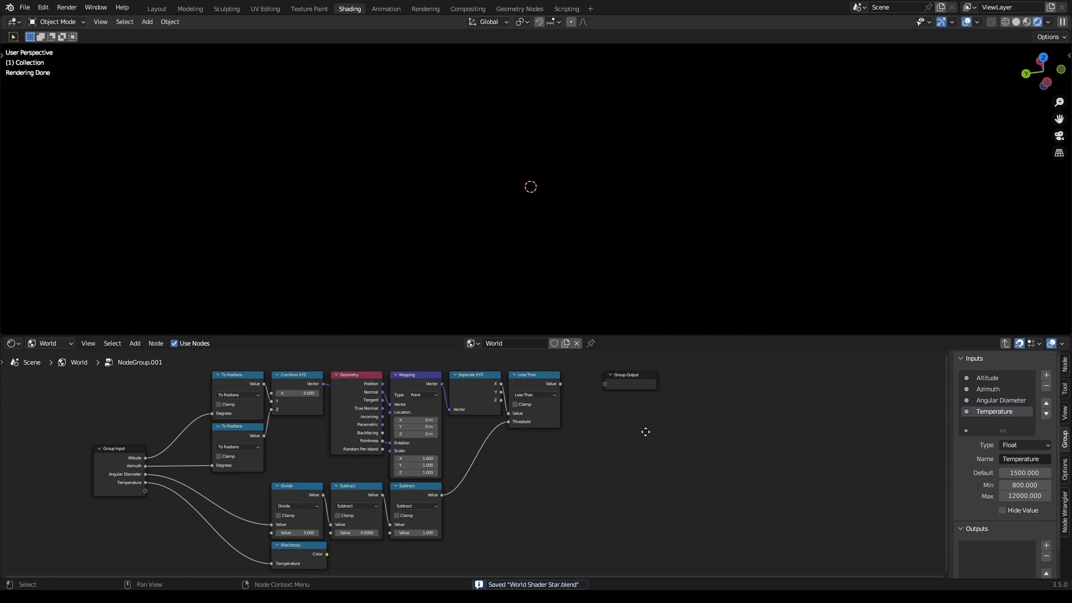
pyautogui.moveTo(645, 431); pyautogui.dragTo(535, 421, button='middle')
pyautogui.scroll(1, 535, 420)
pyautogui.moveTo(531, 423); pyautogui.dragTo(634, 432)
# Step: Duplicate the Less Than node, place the copy right after it and change its operation to Multiply
pyautogui.click(386, 408)
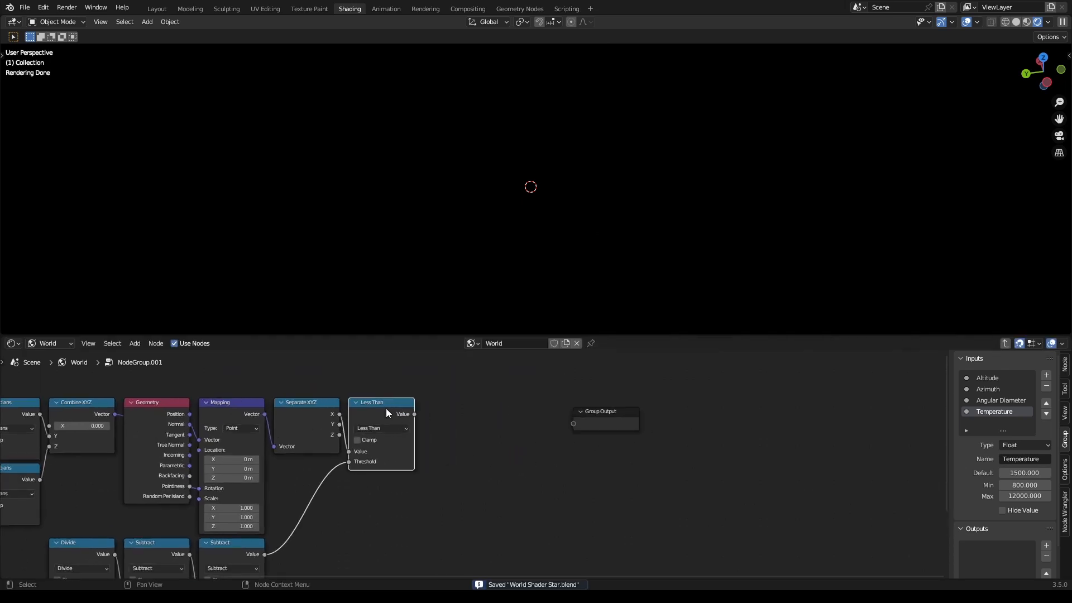
pyautogui.hotkey('shift', 'd')
pyautogui.click(463, 429)
pyautogui.press('m')
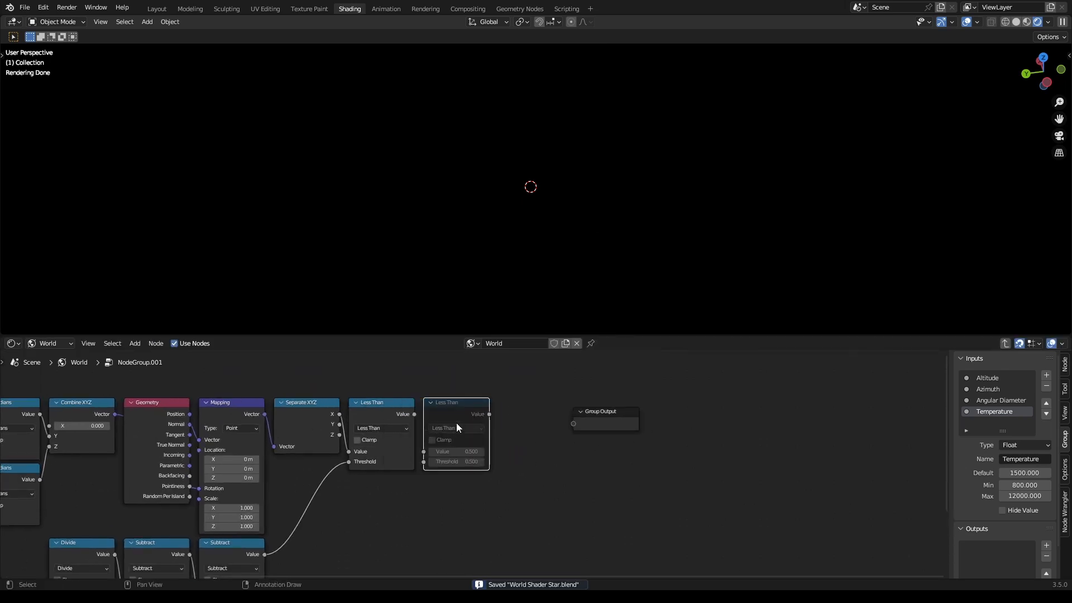
pyautogui.press('m')
pyautogui.click(455, 428)
pyautogui.click(450, 461)
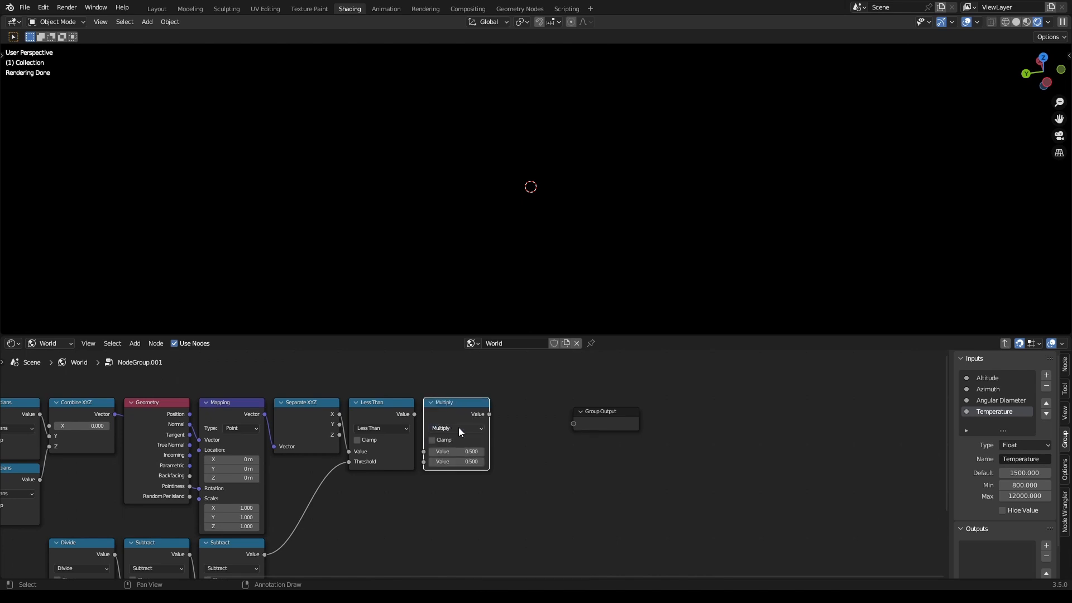
# Step: Connect the Less Than output to the Multiply node's first Value input and save the file
pyautogui.moveTo(414, 414); pyautogui.dragTo(435, 455)
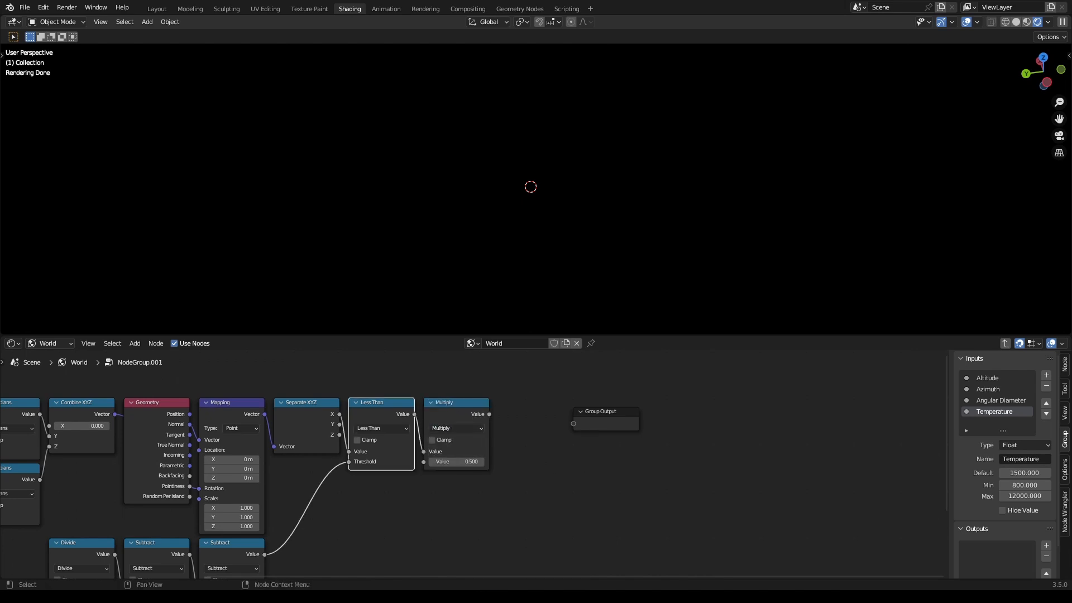
pyautogui.scroll(-2, 491, 493)
pyautogui.hotkey('ctrl', 's')
# Step: Duplicate the Multiply node below Less Than and connect the copy's output to the original Multiply's second Value input
pyautogui.hotkey('shift', 'd')
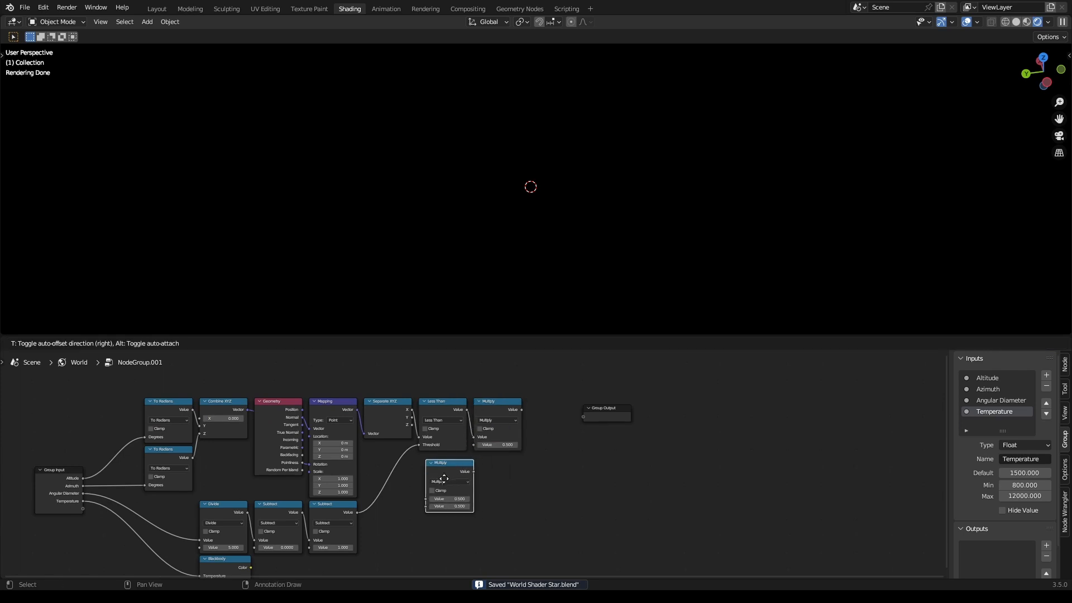
pyautogui.click(447, 479)
pyautogui.click(514, 483)
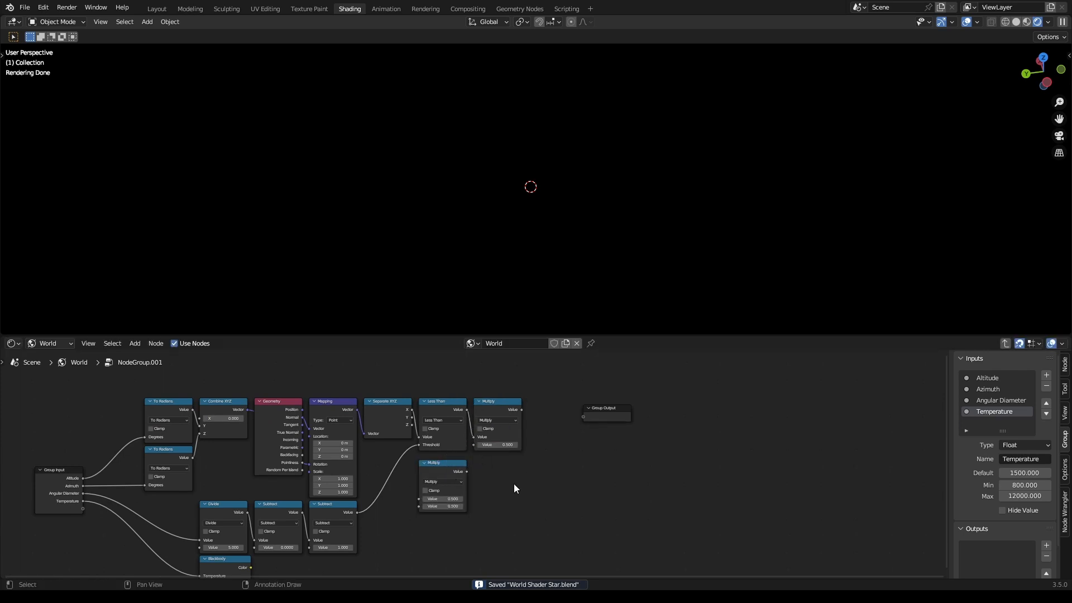
pyautogui.scroll(2, 513, 483)
pyautogui.moveTo(539, 443); pyautogui.dragTo(549, 401)
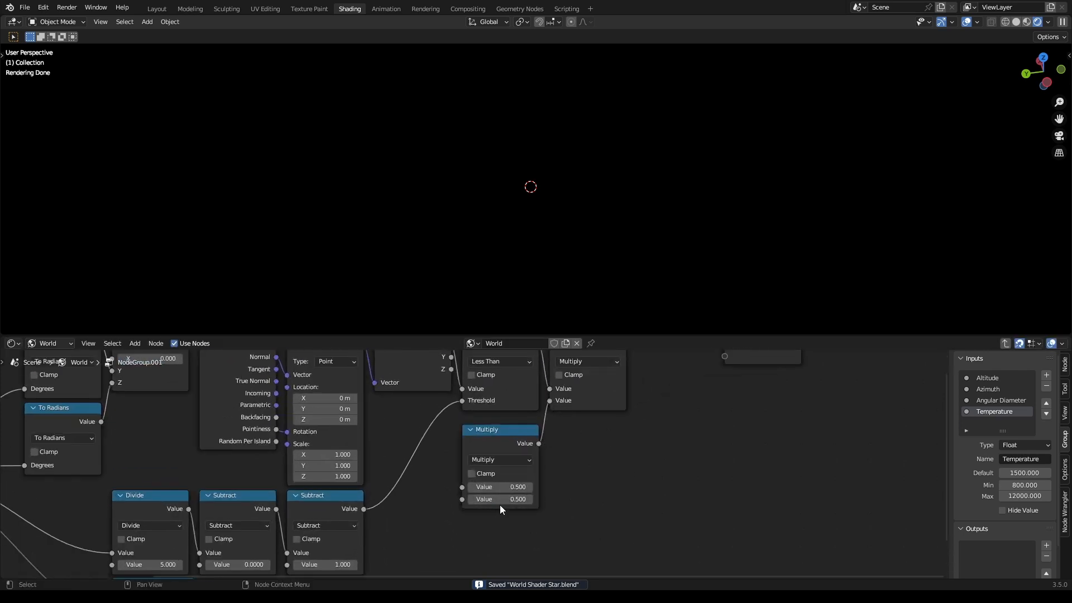
pyautogui.click(507, 486)
pyautogui.write('1')
pyautogui.press('Return')
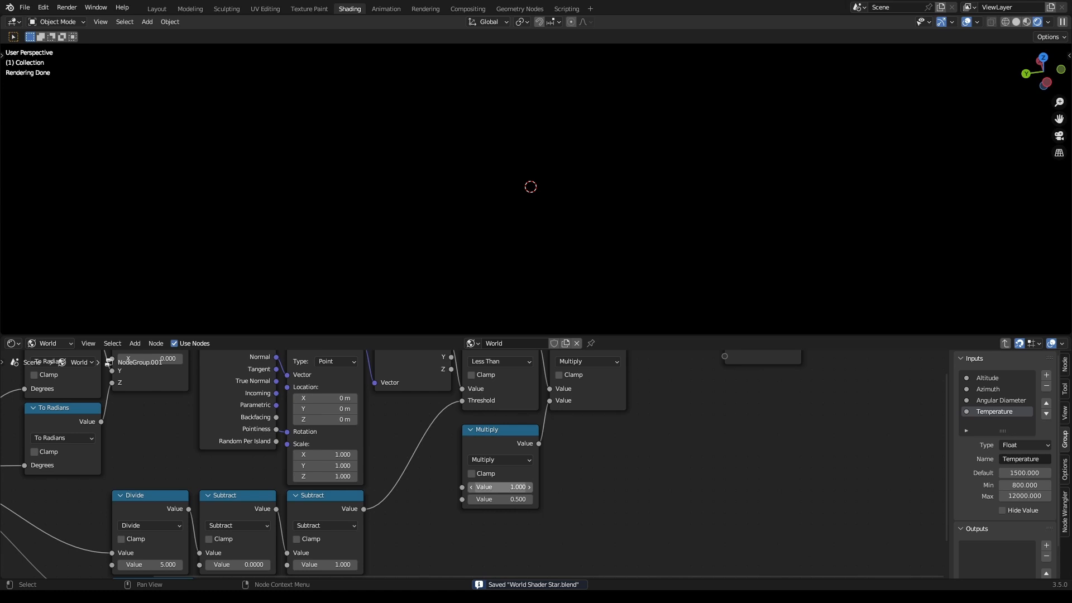
# Step: Set the first value of the lower Multiply node to 2.56
pyautogui.click(517, 489)
pyautogui.write('2')
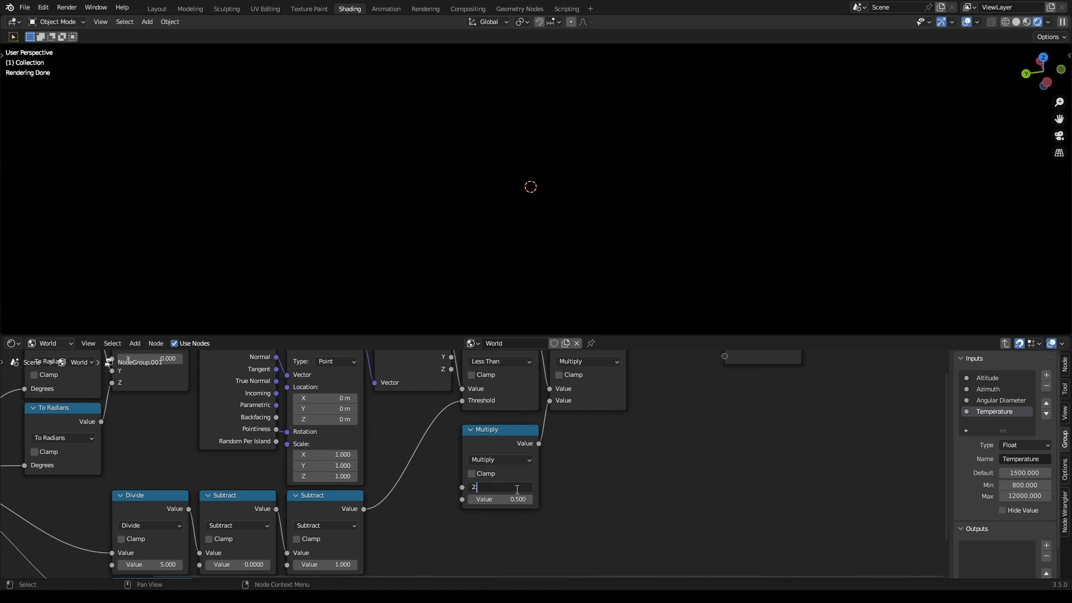
pyautogui.write('.56')
pyautogui.press('Return')
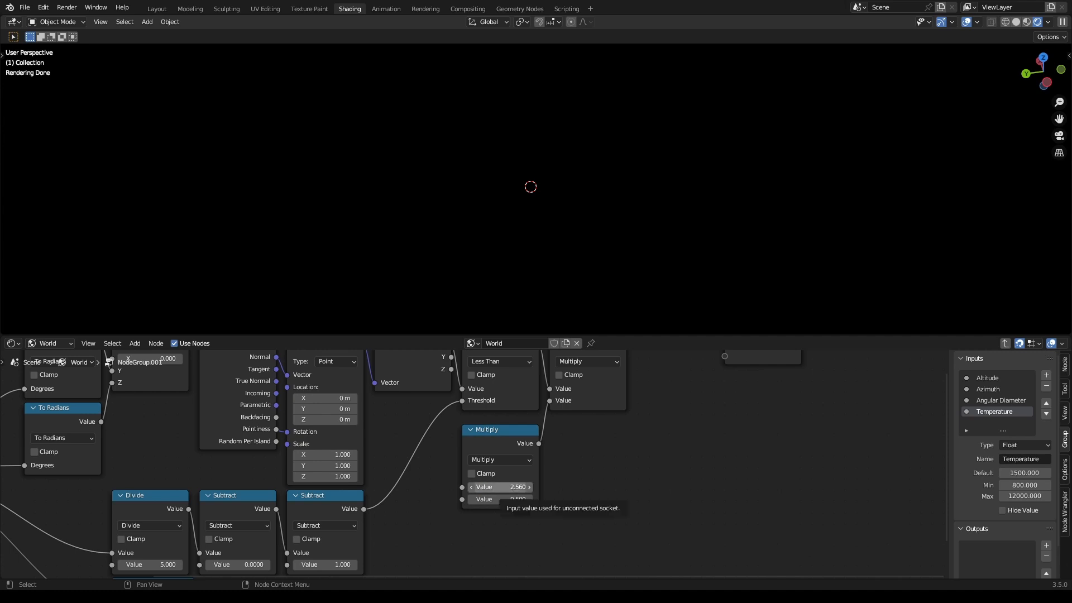
# Step: Set the second value of the lower Multiply node to 1000000 and save the file
pyautogui.click(497, 499)
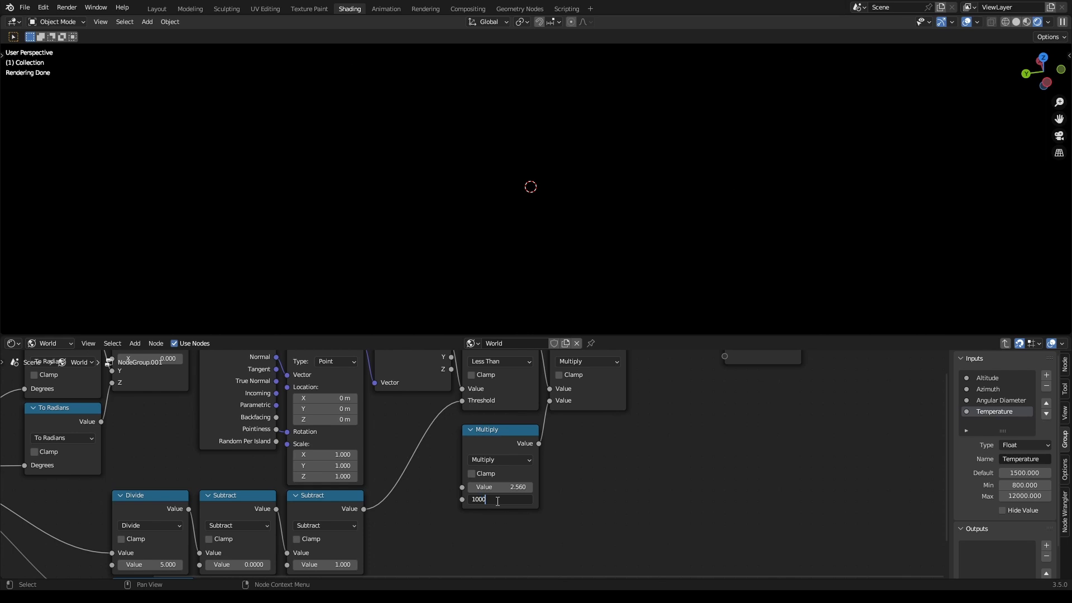
pyautogui.write('1000000')
pyautogui.press('Return')
pyautogui.hotkey('ctrl', 's')
# Step: Connect the Group Input's empty socket to the lower Multiply's first Value input and name the new group input Strength
pyautogui.press('Home')
pyautogui.moveTo(282, 464); pyautogui.dragTo(593, 455)
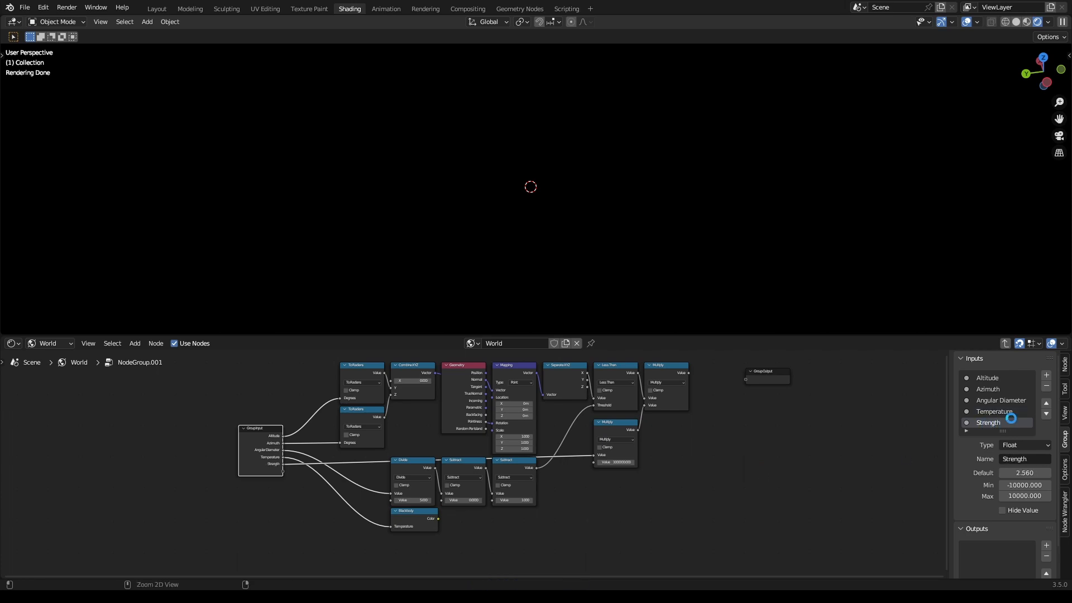
pyautogui.scroll(2, 500, 460)
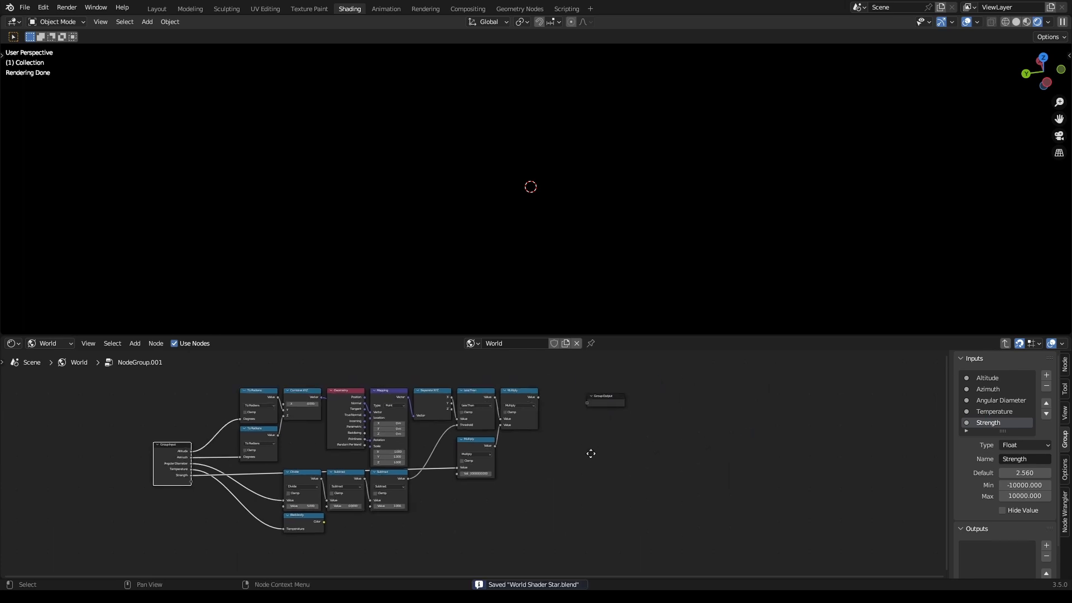
pyautogui.moveTo(167, 561); pyautogui.dragTo(585, 370)
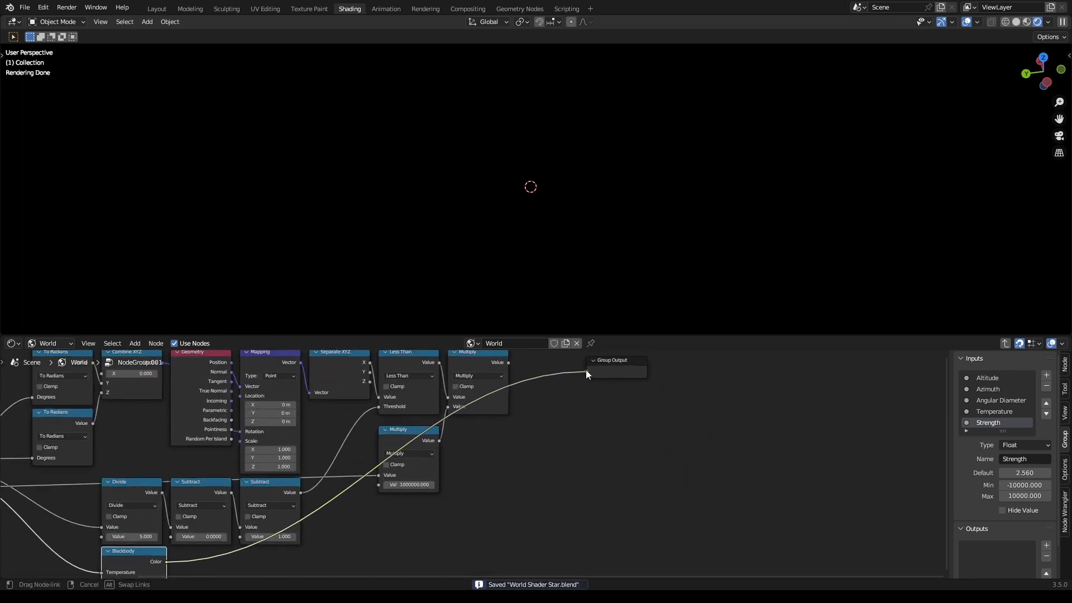
pyautogui.click(576, 426)
pyautogui.hotkey('ctrl', 'z')
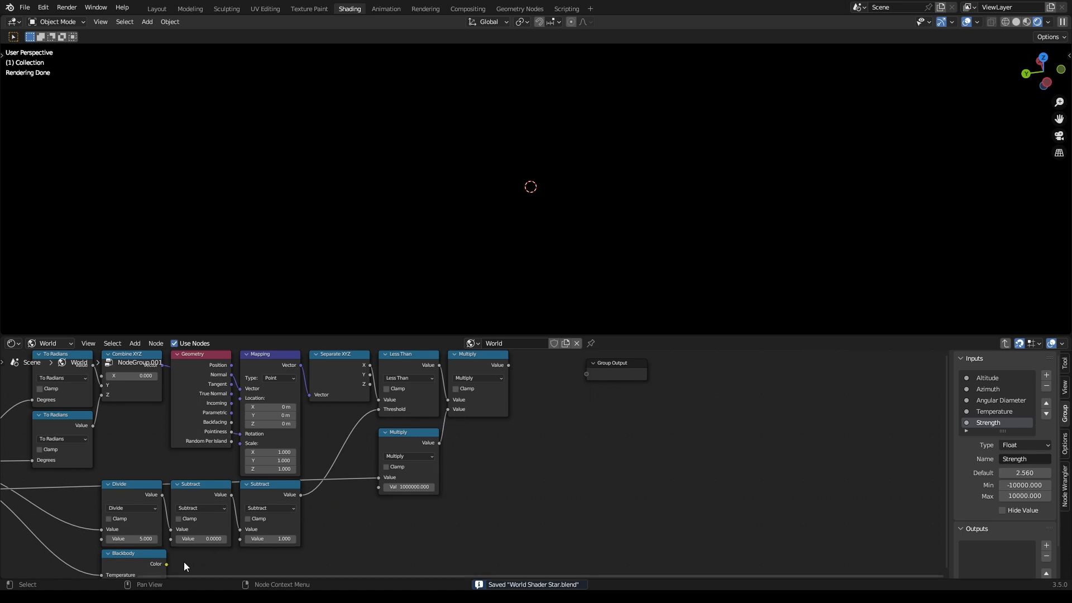
# Step: Connect the Blackbody node's Color output to the Group Output node's empty socket
pyautogui.moveTo(166, 564); pyautogui.dragTo(587, 380)
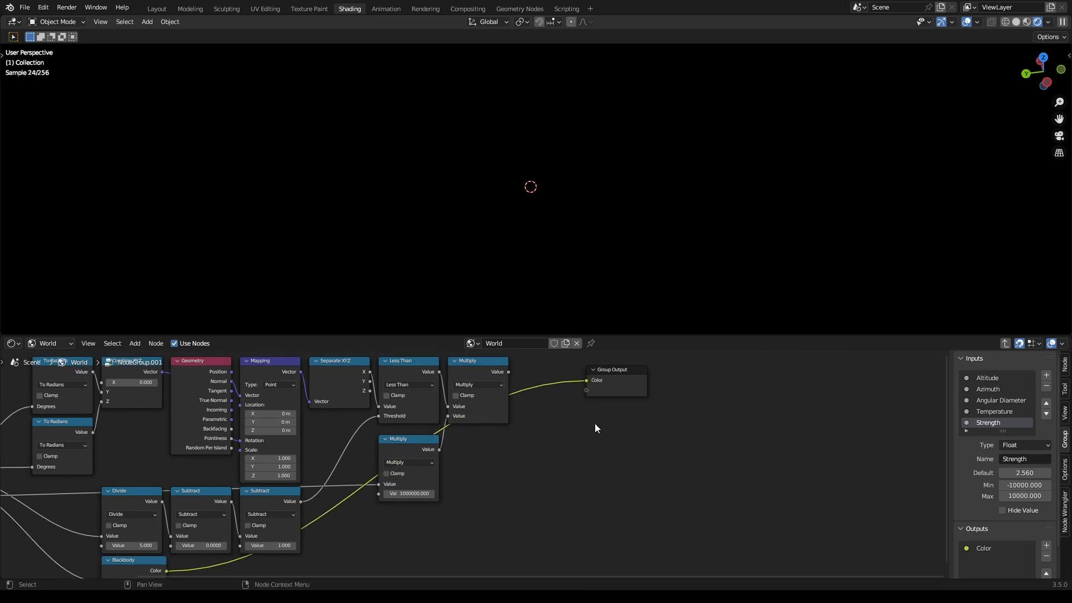
# Step: Connect the upper Multiply node's Value to the Group Output's empty socket and name that output Sun Mask
pyautogui.hotkey('ctrl', 's')
pyautogui.scroll(2, 595, 423)
pyautogui.moveTo(482, 393); pyautogui.dragTo(614, 430)
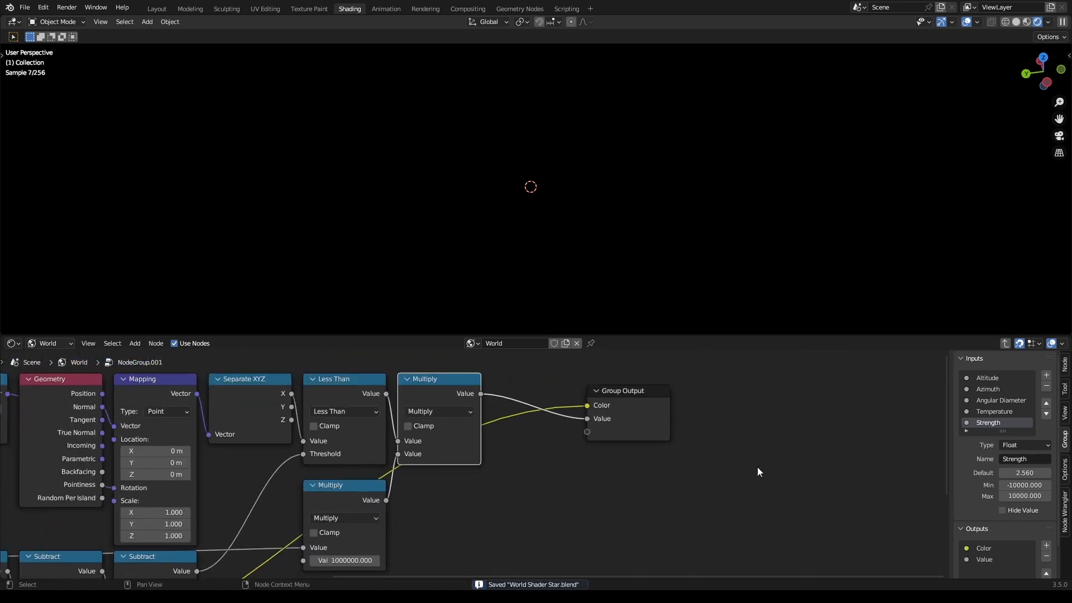
pyautogui.scroll(-2, 999, 502)
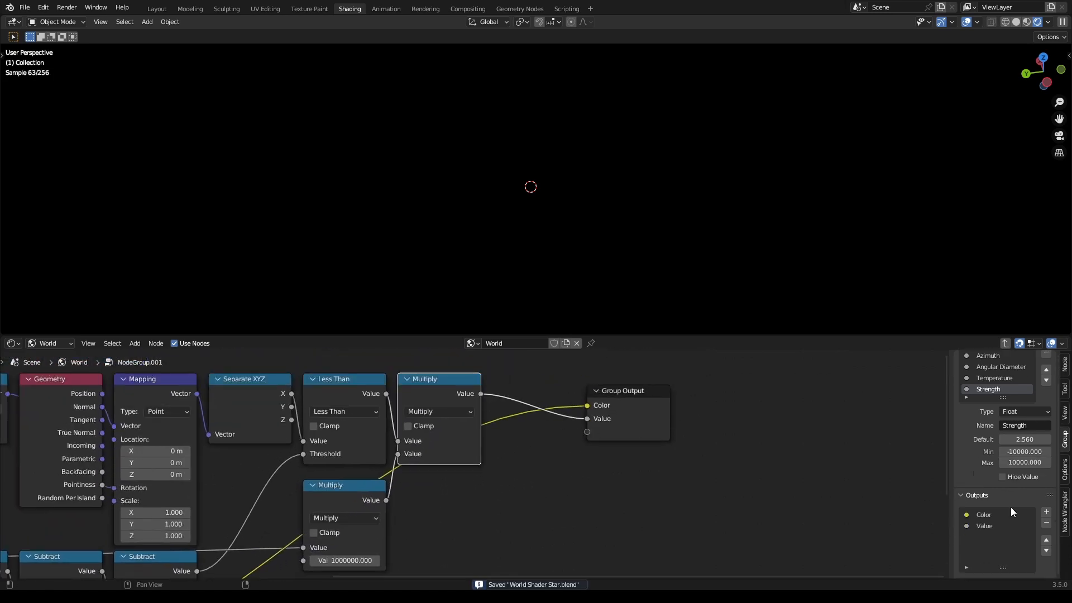
pyautogui.click(975, 523)
pyautogui.write('Sun Mask')
pyautogui.press('Return')
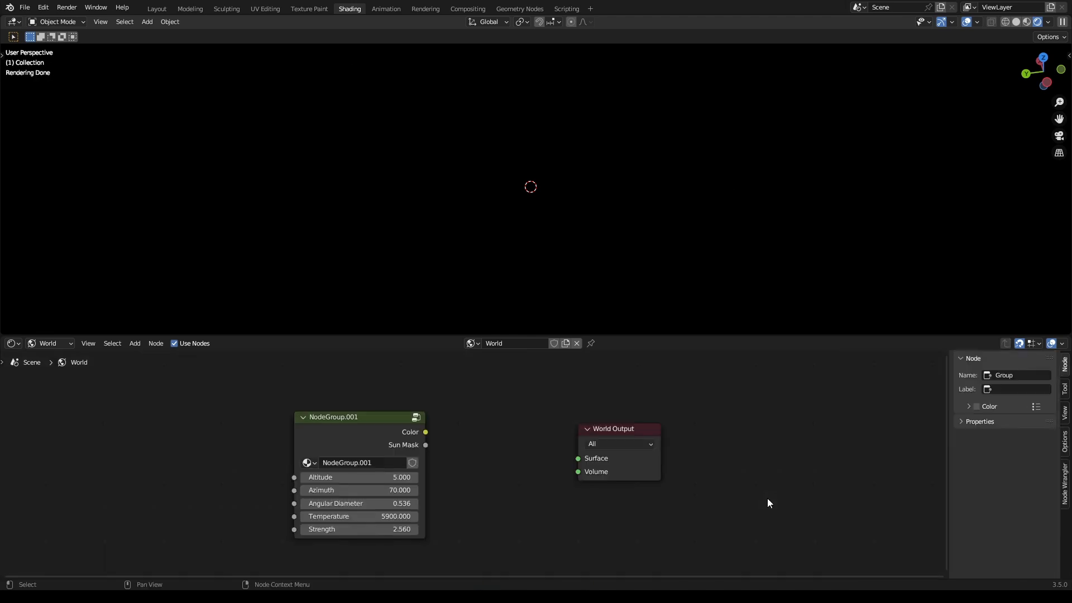
# Step: Leave the node group and add an Emission node between the group node and World Output
pyautogui.press('Tab')
pyautogui.hotkey('shift', 'a')
pyautogui.write('emis')
pyautogui.press('Return')
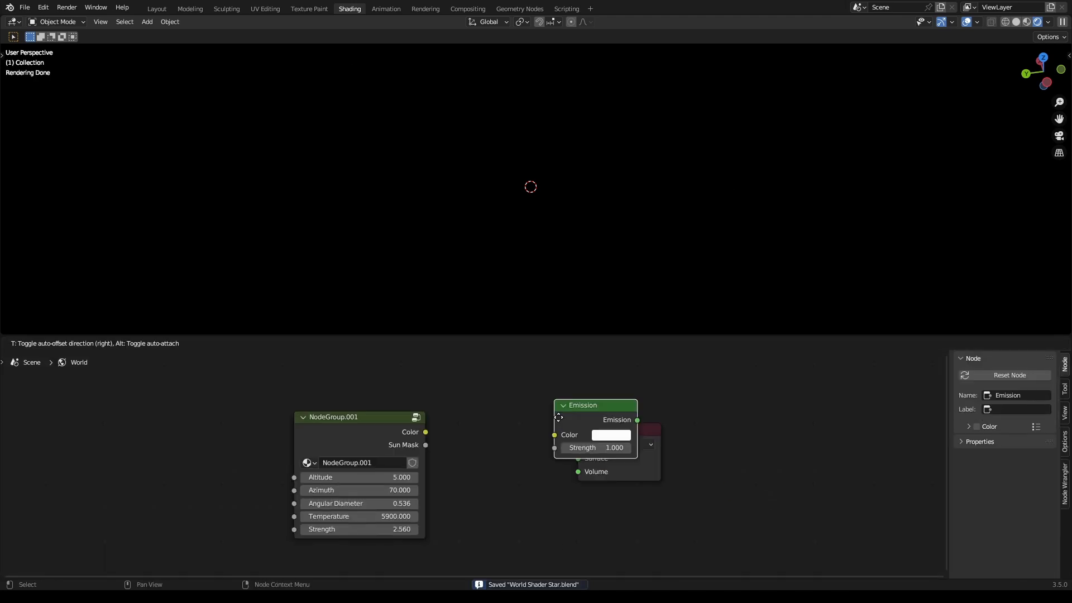
pyautogui.click(480, 443)
pyautogui.click(451, 439)
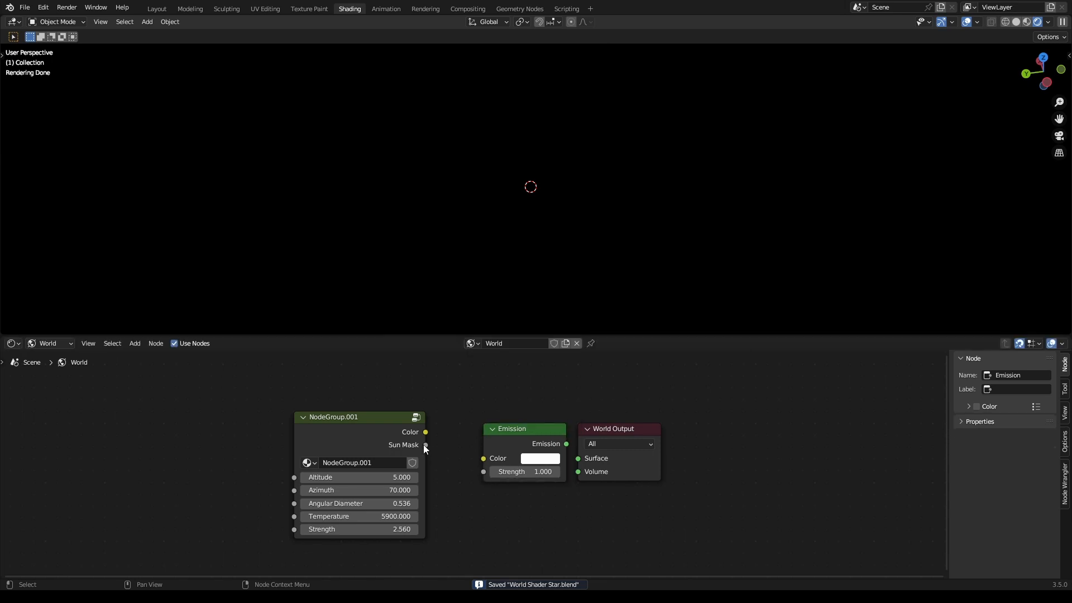
# Step: Connect the group's Sun Mask to Emission Strength, its Color to Emission Color, and Emission to World Output Surface; save the file
pyautogui.moveTo(425, 445); pyautogui.dragTo(483, 472)
pyautogui.moveTo(425, 432); pyautogui.dragTo(483, 458)
pyautogui.moveTo(566, 444); pyautogui.dragTo(580, 458)
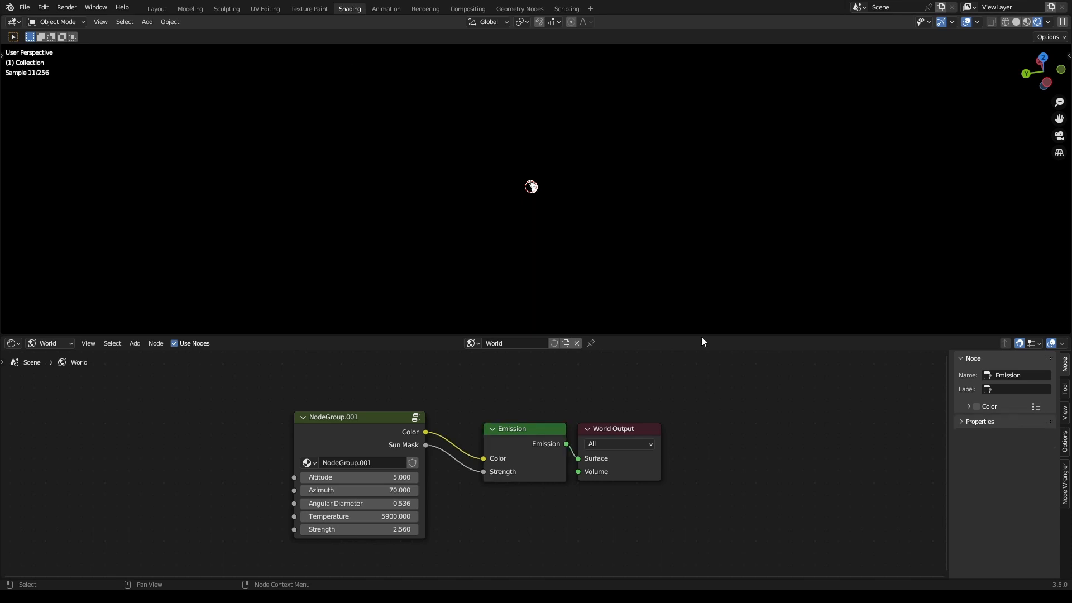
pyautogui.moveTo(654, 233); pyautogui.dragTo(682, 230, button='middle')
pyautogui.hotkey('ctrl', 's')
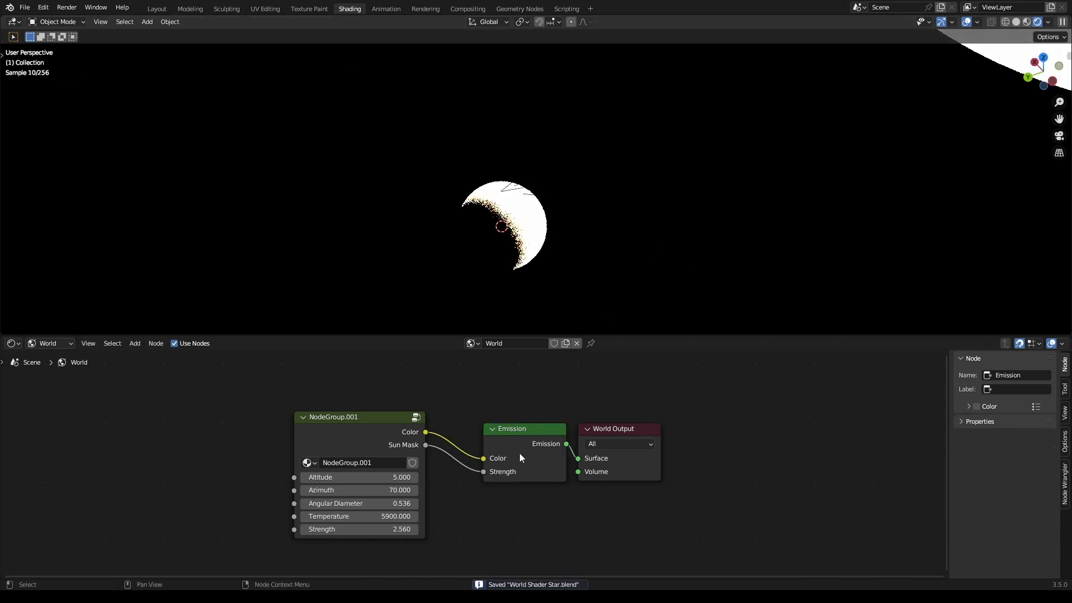
pyautogui.moveTo(558, 311); pyautogui.dragTo(646, 248, button='middle')
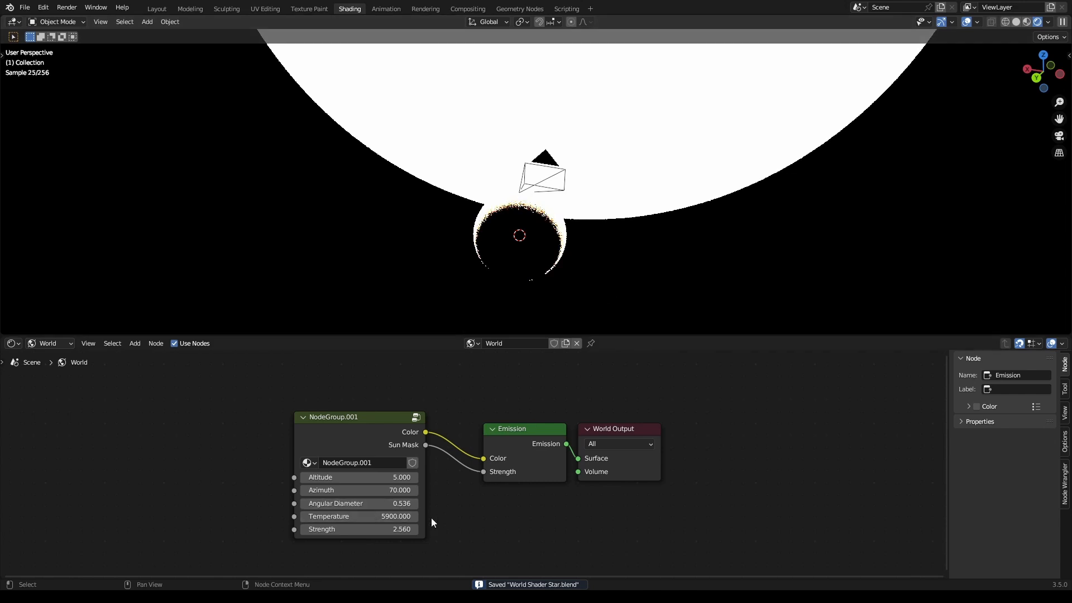
# Step: Inside the node group, change the Subtract node fed by Divide to Multiply and save the file
pyautogui.click(386, 440)
pyautogui.press('Tab')
pyautogui.scroll(-4, 450, 518)
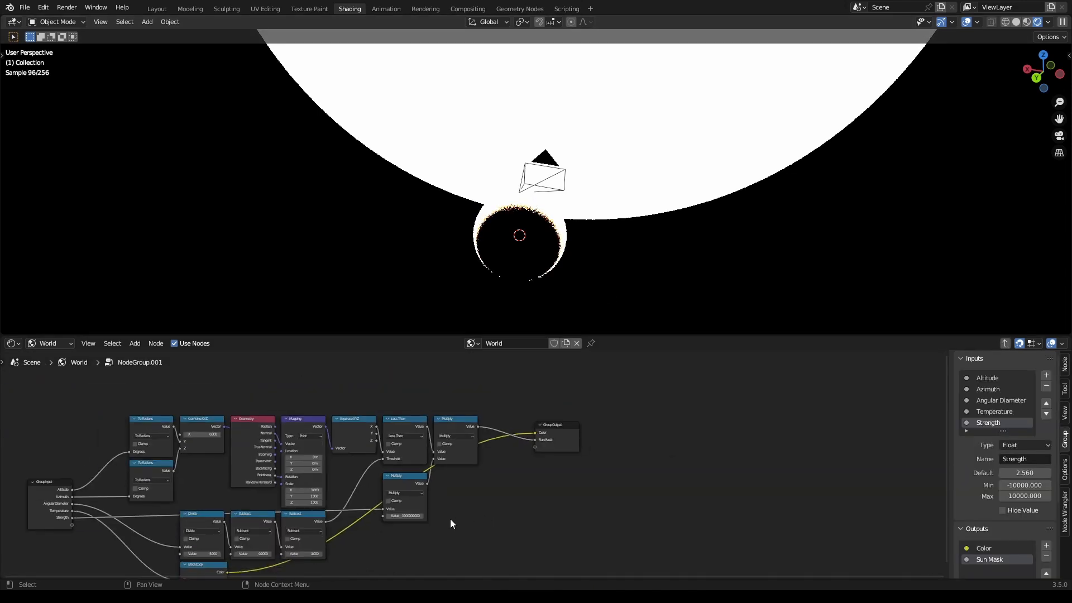
pyautogui.scroll(3, 568, 448)
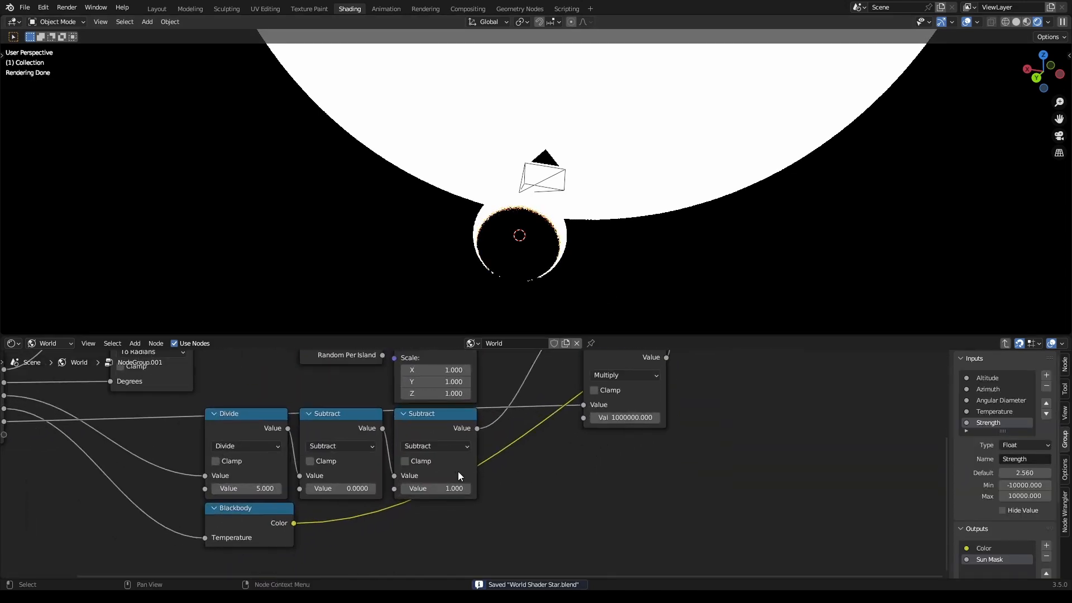
pyautogui.click(360, 442)
pyautogui.click(359, 453)
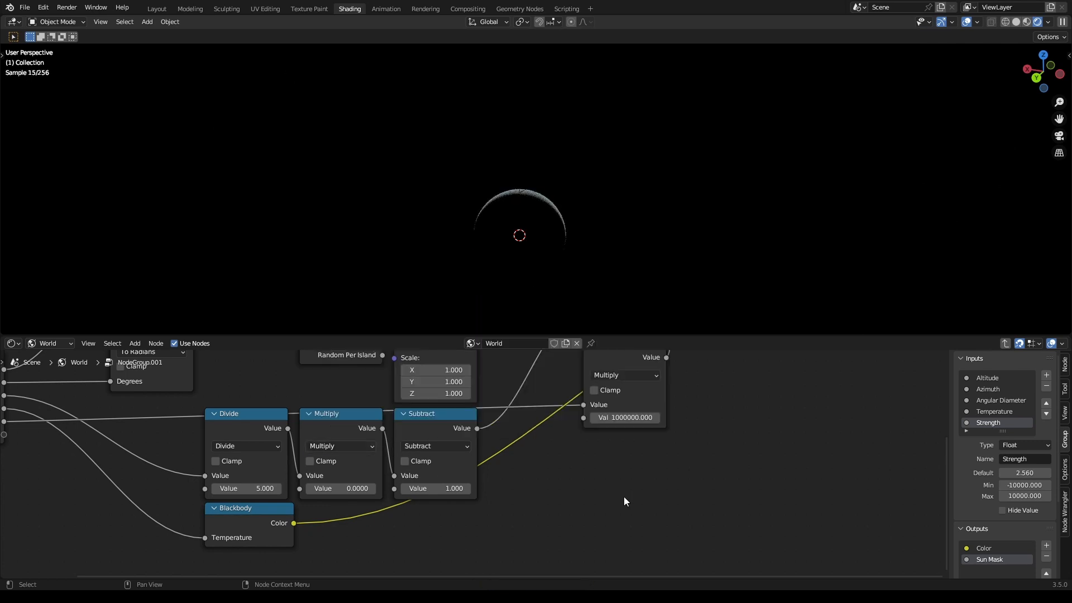
pyautogui.hotkey('ctrl', 's')
pyautogui.moveTo(569, 324); pyautogui.dragTo(489, 264, button='middle')
pyautogui.press('KP_0')
pyautogui.scroll(-5, 489, 264)
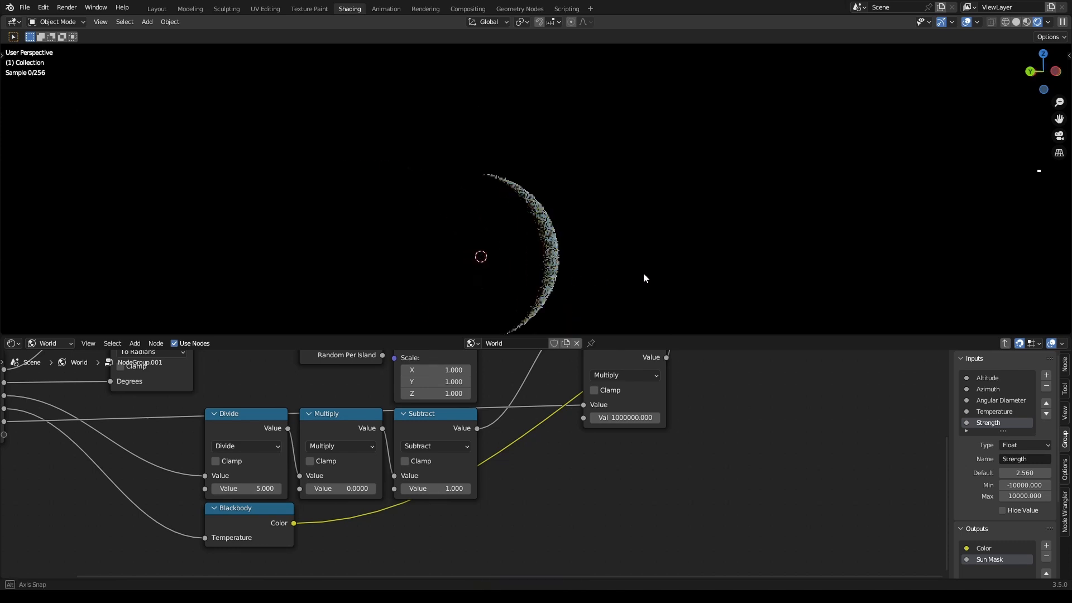
pyautogui.moveTo(944, 153); pyautogui.dragTo(888, 214, button='middle')
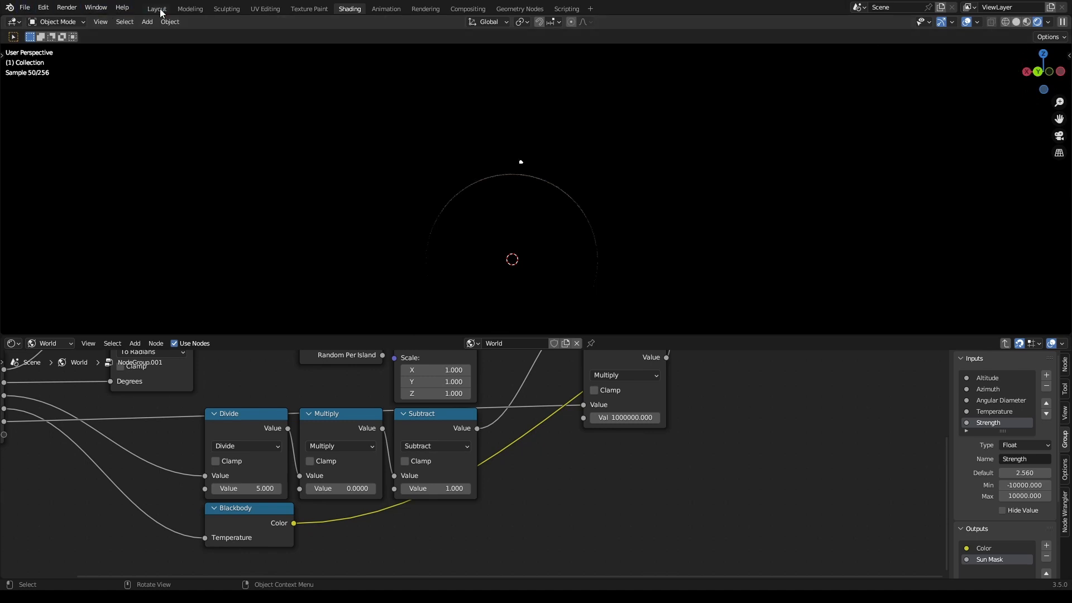
# Step: Leave the node group for the top-level World node tree and save the file
pyautogui.press('Home')
pyautogui.press('Tab')
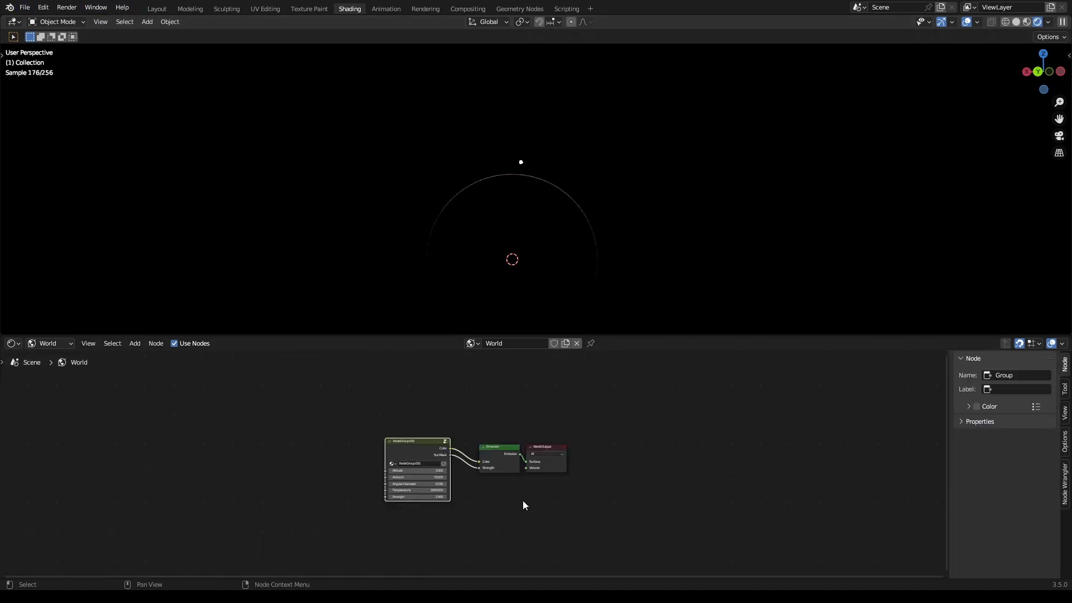
pyautogui.hotkey('ctrl', 's')
# Step: Try an Add Shader node between Emission and World Output, remove it while keeping the link, and reposition Emission
pyautogui.scroll(1, 510, 472)
pyautogui.moveTo(510, 472); pyautogui.dragTo(491, 461)
pyautogui.hotkey('shift', 'a')
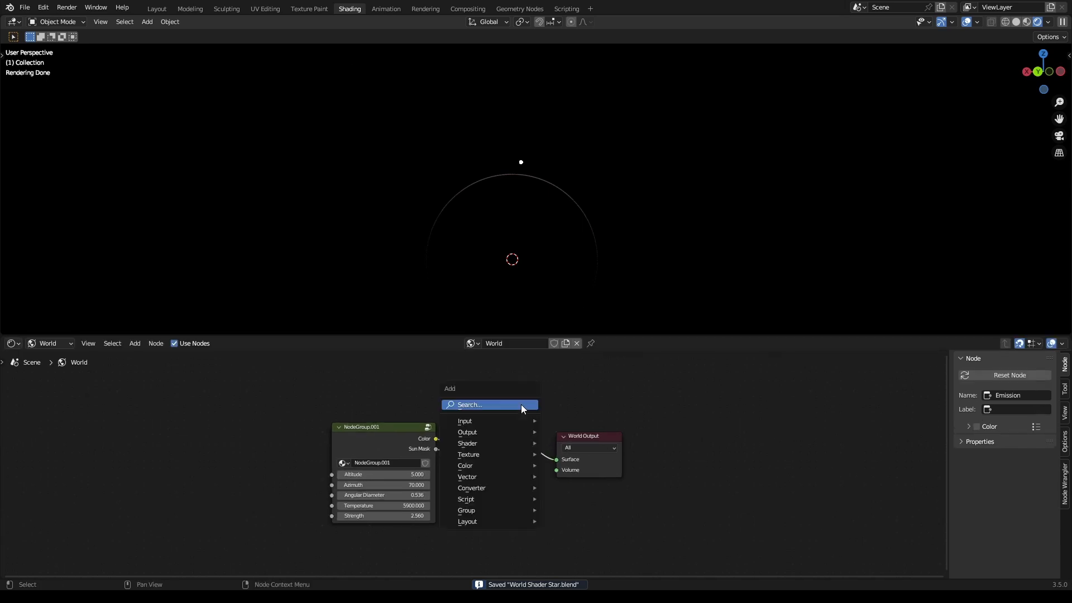
pyautogui.write('add')
pyautogui.press('Return')
pyautogui.click(556, 432)
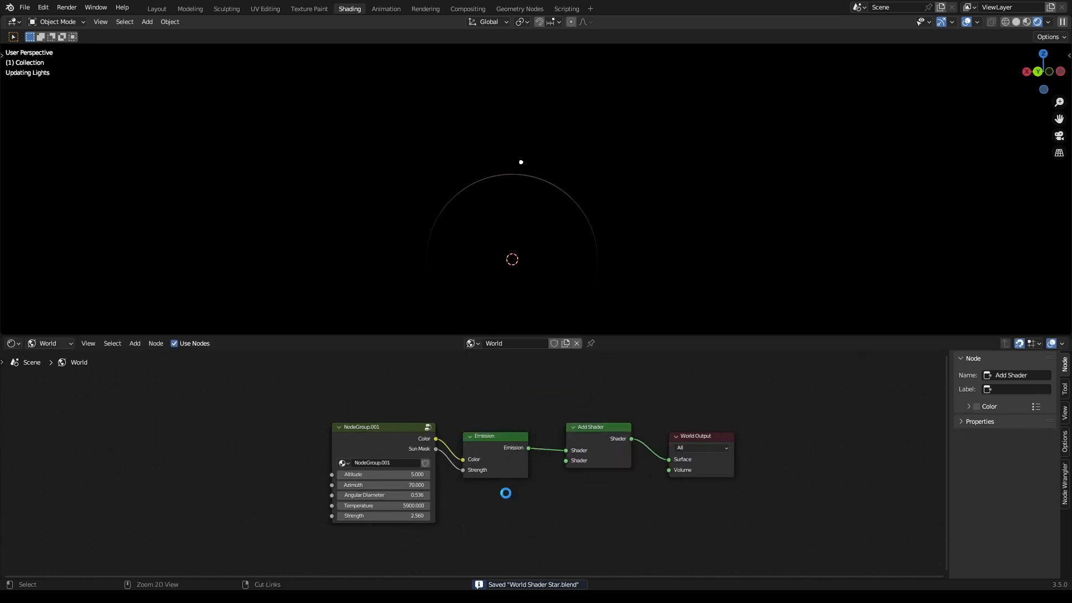
pyautogui.moveTo(569, 506); pyautogui.dragTo(584, 477, button='middle')
pyautogui.hotkey('shift', 'a')
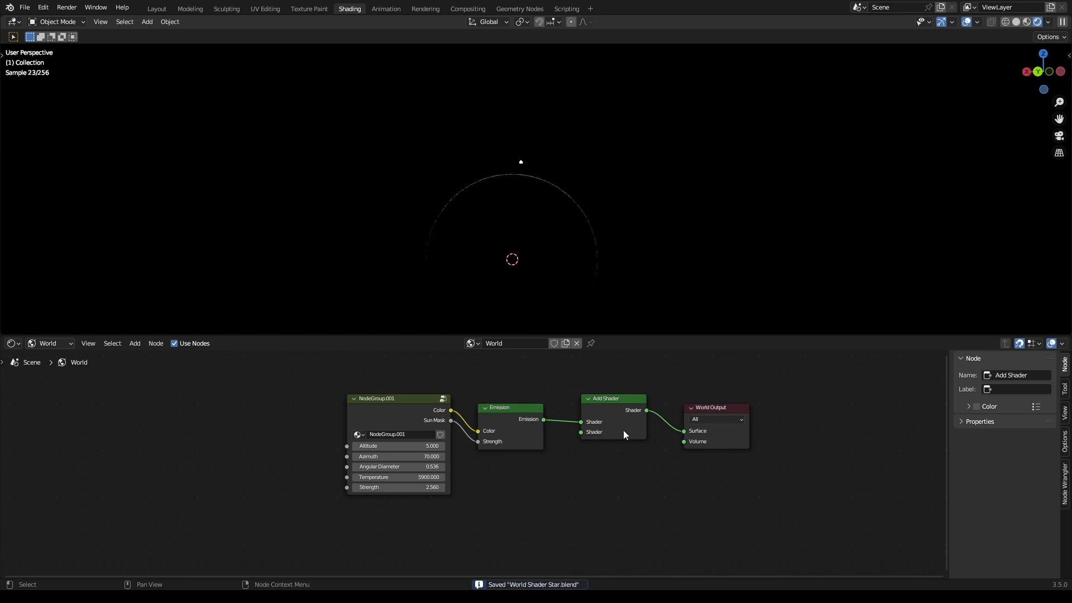
pyautogui.hotkey('ctrl', 'x')
pyautogui.moveTo(520, 434); pyautogui.dragTo(586, 425)
pyautogui.click(564, 378)
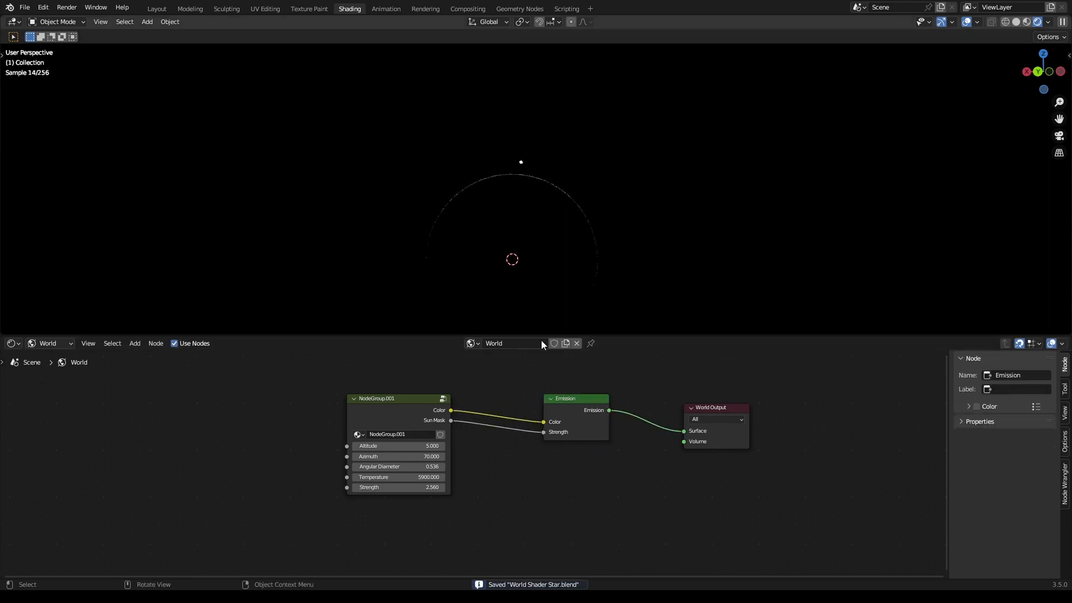
# Step: Switch to the Layout workspace and display the scene in Rendered shading
pyautogui.click(157, 8)
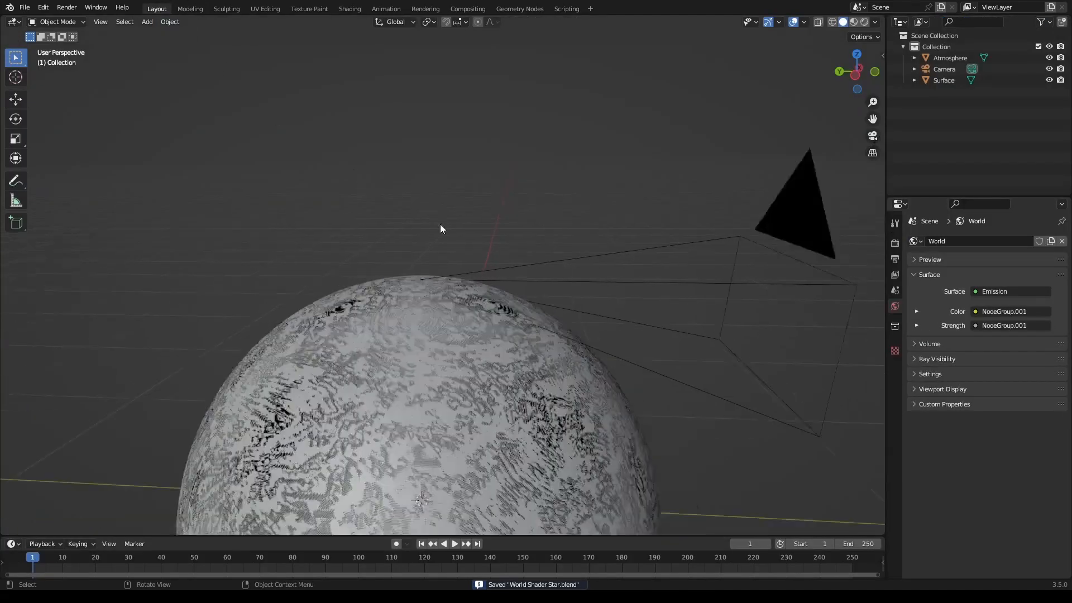
pyautogui.moveTo(491, 240); pyautogui.dragTo(613, 228, button='middle')
pyautogui.click(864, 22)
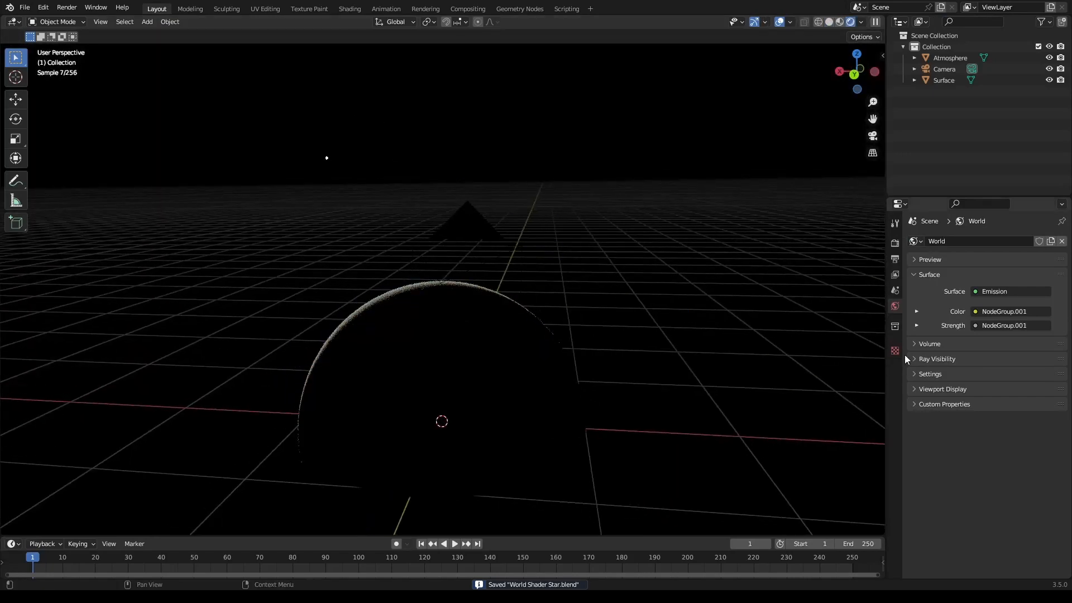
# Step: Expand the world's Strength inputs, set Azimuth to about 87.9, save the file and look through the camera
pyautogui.click(918, 325)
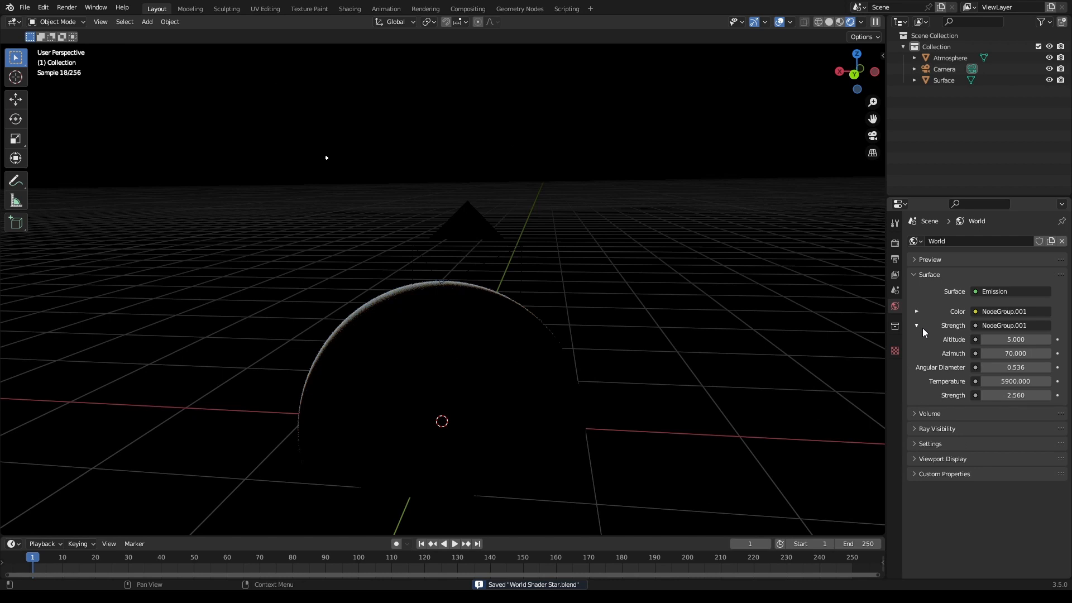
pyautogui.moveTo(999, 353); pyautogui.dragTo(1042, 353)
pyautogui.hotkey('ctrl', 's')
pyautogui.press('KP_0')
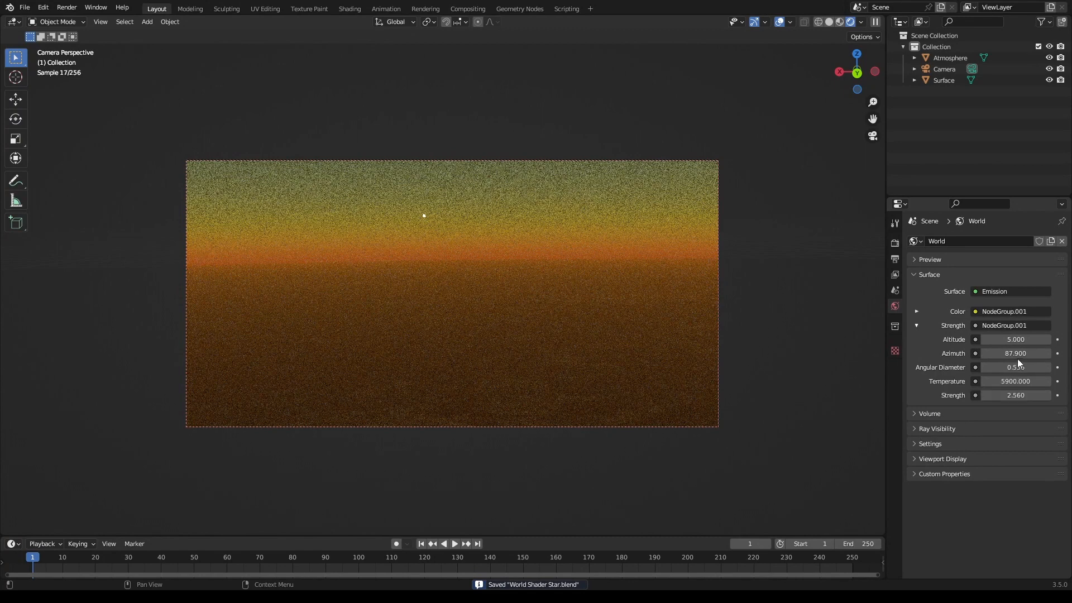
# Step: Try Azimuth values of 85.44 and 70 for the star in the camera view
pyautogui.moveTo(1019, 354); pyautogui.dragTo(962, 353)
pyautogui.hotkey('ctrl', 's')
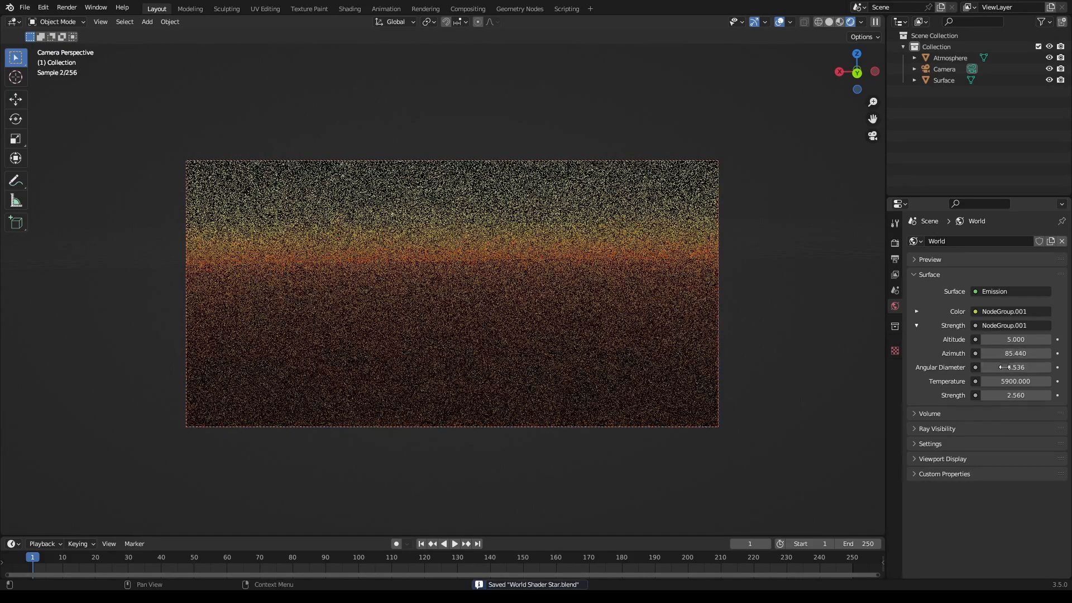
pyautogui.click(1015, 353)
pyautogui.write('70')
pyautogui.press('Return')
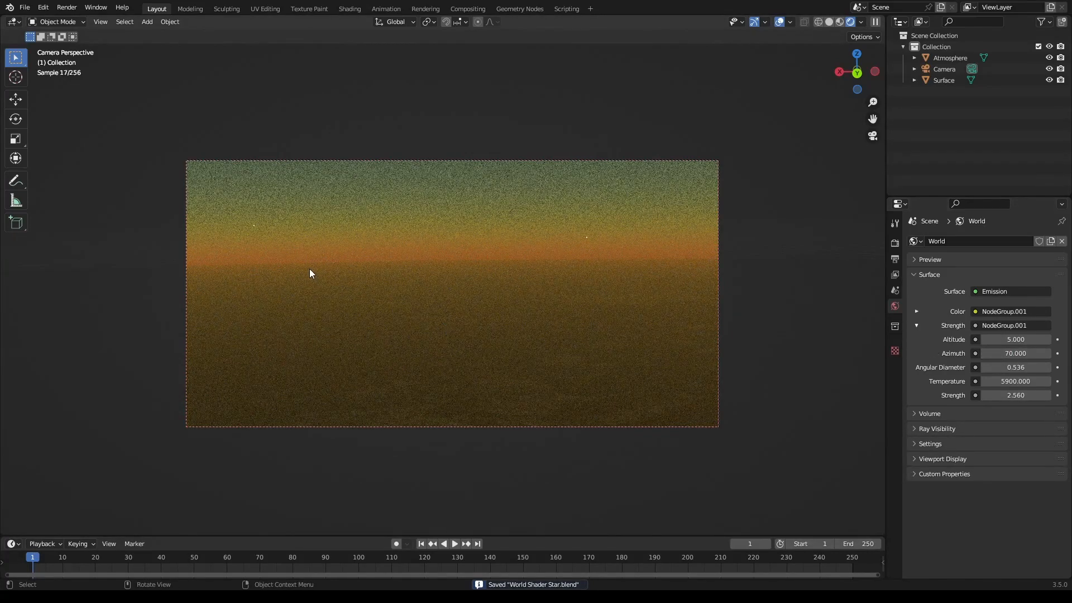
pyautogui.moveTo(1015, 353); pyautogui.dragTo(1049, 354)
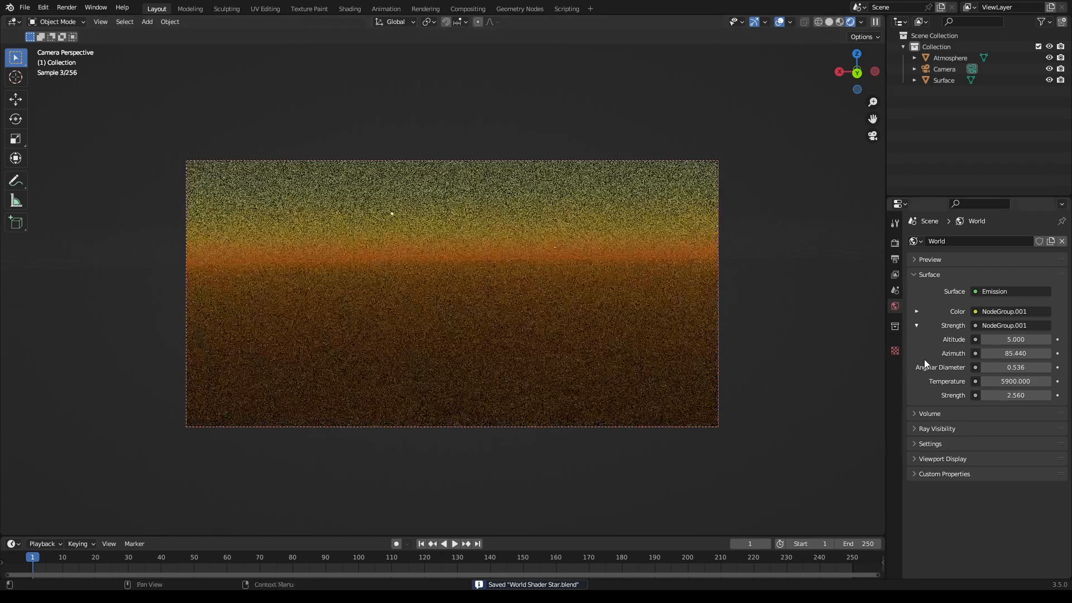
# Step: Set the star's Azimuth to 85
pyautogui.click(1025, 355)
pyautogui.write('8')
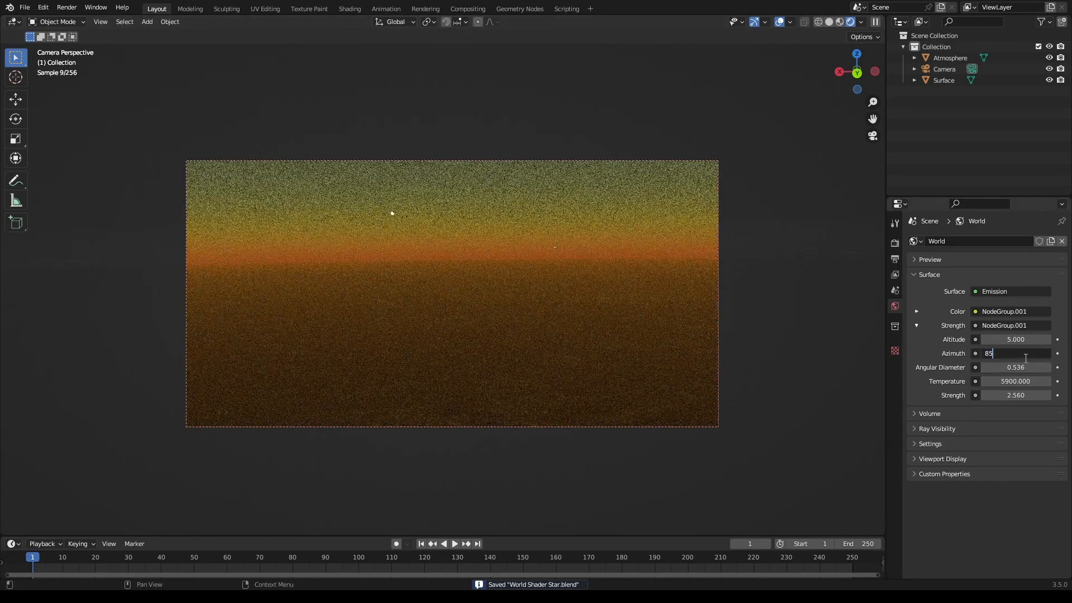
pyautogui.write('5')
pyautogui.press('Return')
# Step: Raise the star's Altitude to 90 and save the file along the way
pyautogui.moveTo(1021, 341)
pyautogui.mouseDown()
pyautogui.moveTo(1061, 341)
pyautogui.moveTo(1024, 340)
pyautogui.mouseUp()
pyautogui.hotkey('ctrl', 's')
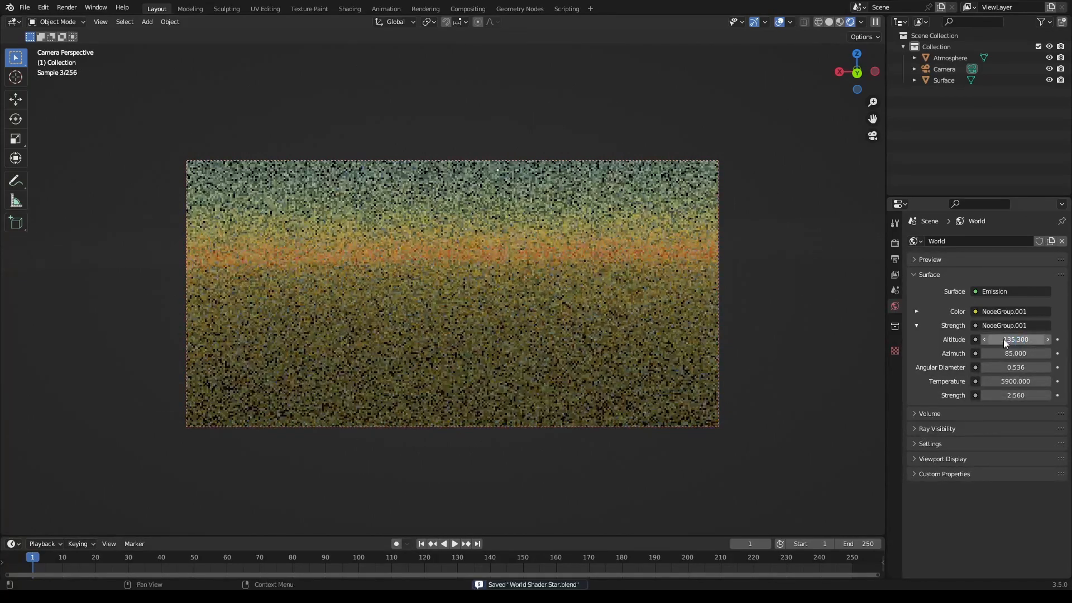
pyautogui.click(1006, 339)
pyautogui.write('150')
pyautogui.press('Return')
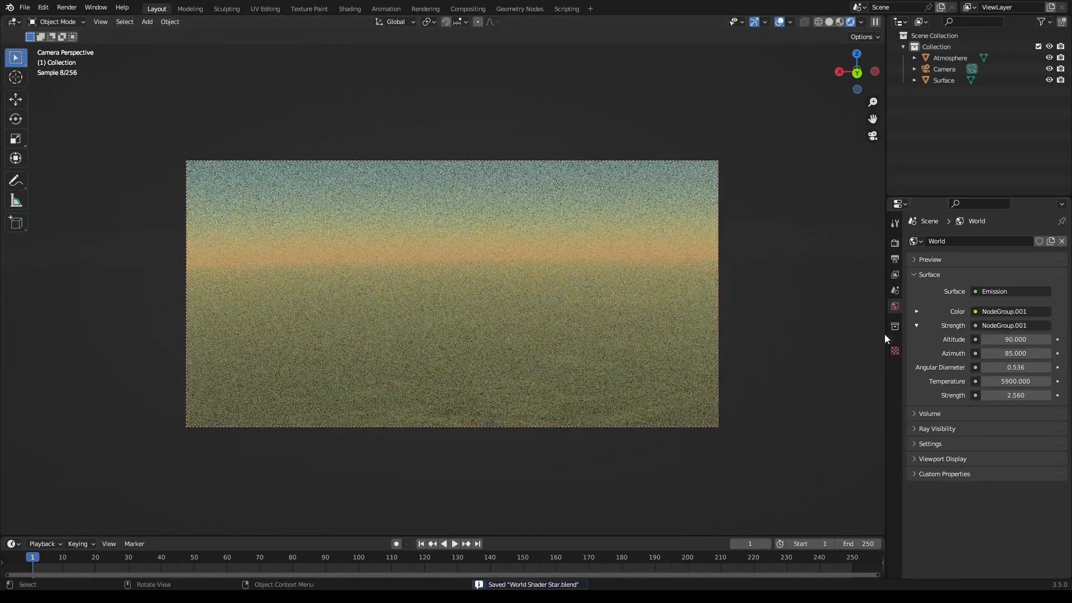
# Step: Switch the viewport to Solid shading and set all Light Paths max bounces in the render settings to 32
pyautogui.click(895, 242)
pyautogui.scroll(-4, 973, 379)
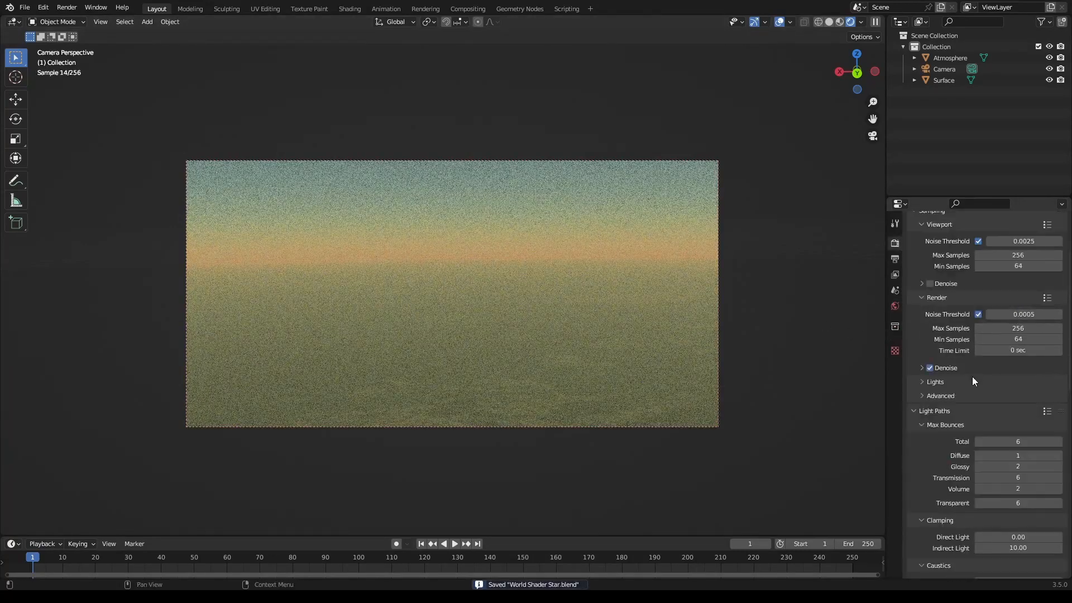
pyautogui.click(830, 22)
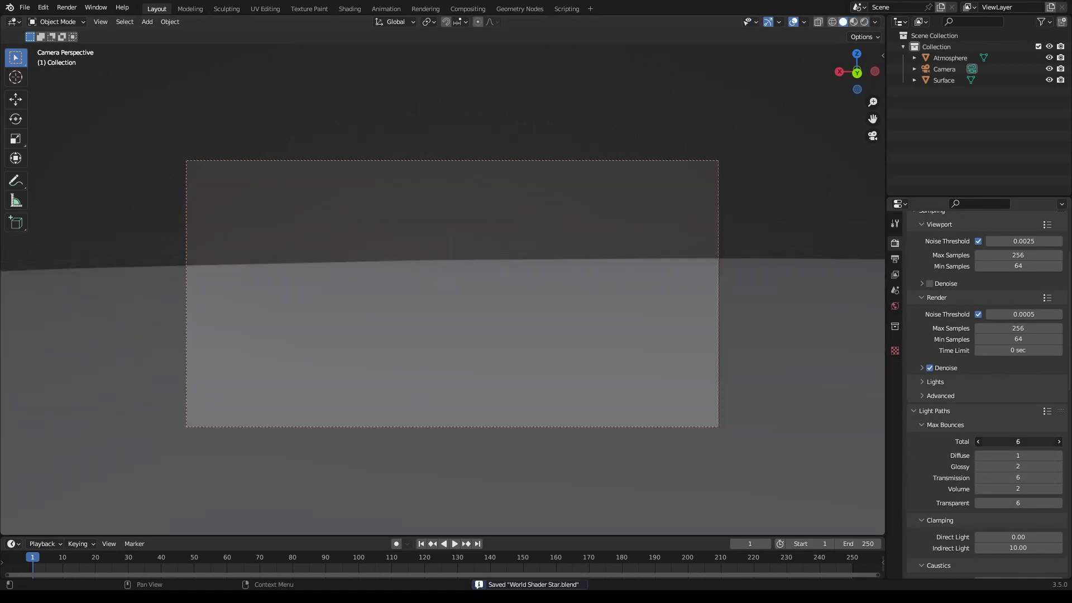
pyautogui.moveTo(1017, 441); pyautogui.dragTo(1017, 502)
pyautogui.write('32')
pyautogui.press('Return')
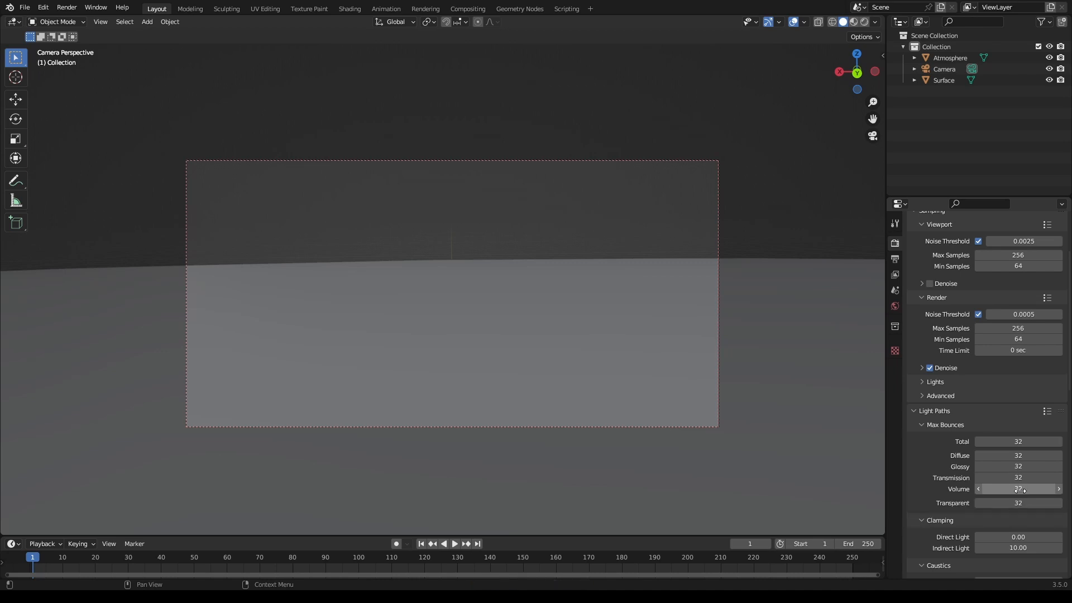
# Step: Set the Diffuse max bounces to 16
pyautogui.click(1023, 456)
pyautogui.write('16')
pyautogui.press('Return')
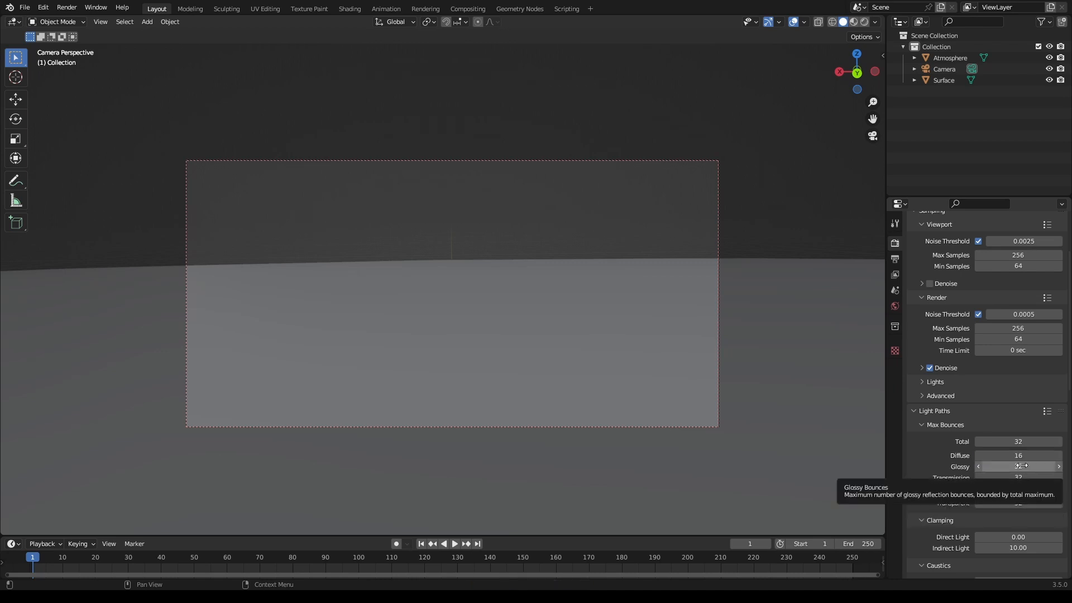
# Step: Set the Diffuse max bounces to 8 and the Glossy max bounces to 16, and save the file
pyautogui.click(1022, 458)
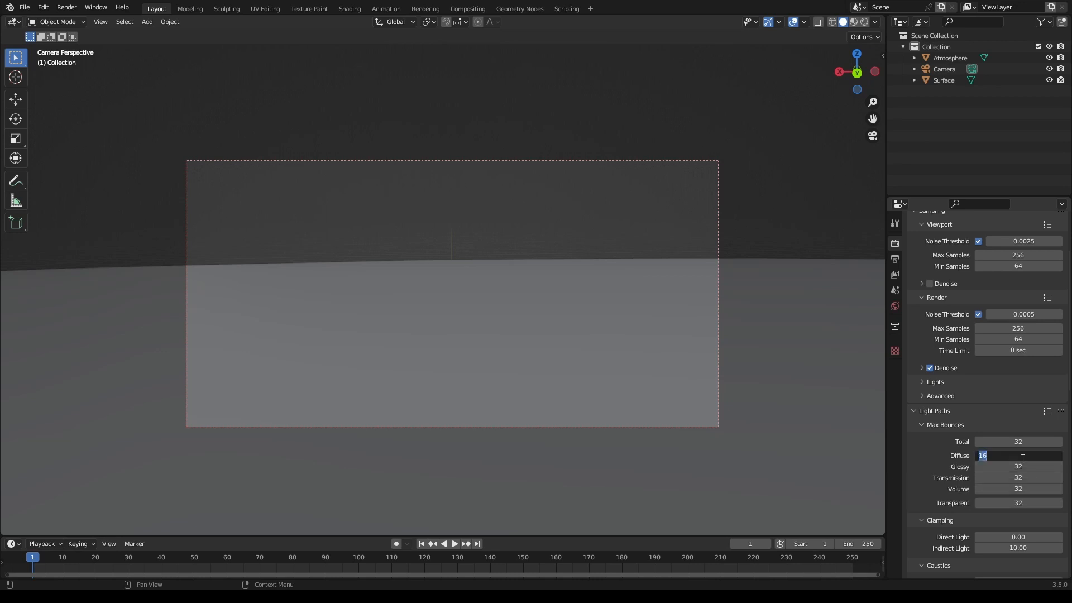
pyautogui.write('8')
pyautogui.press('Return')
pyautogui.click(1021, 467)
pyautogui.write('16')
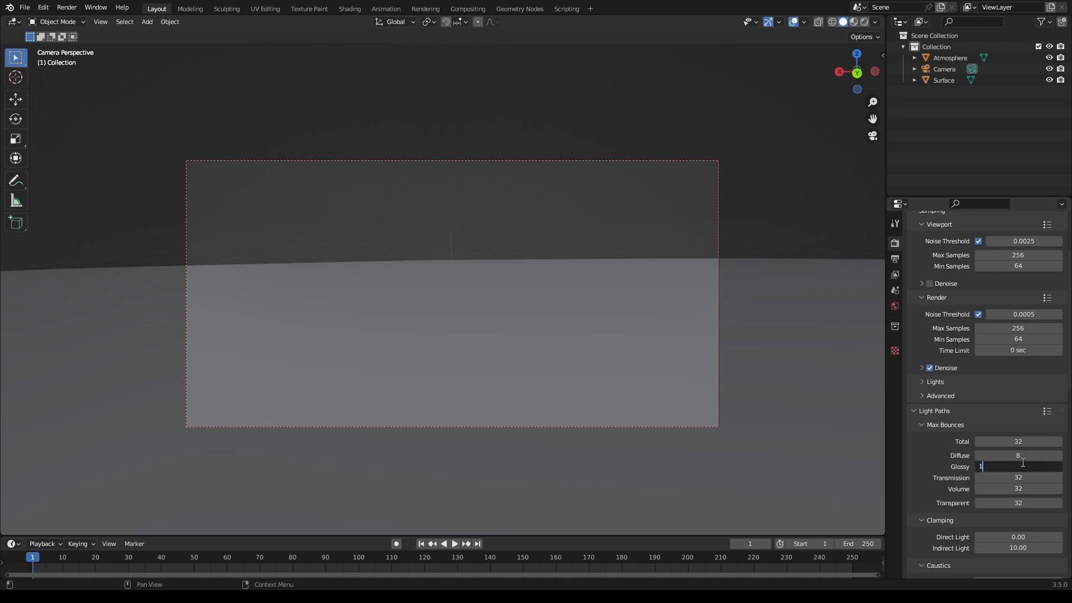
pyautogui.press('Return')
pyautogui.scroll(-6, 1022, 462)
pyautogui.hotkey('ctrl', 's')
pyautogui.scroll(-10, 1004, 452)
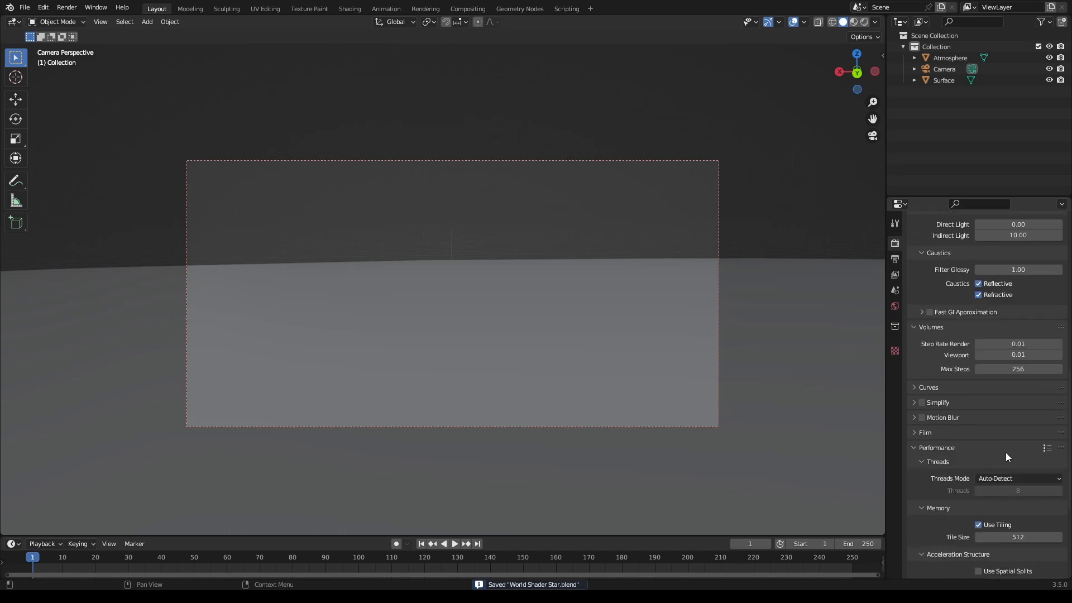
# Step: Switch the viewport to Rendered shading and inspect the planet from outside before returning to the camera view
pyautogui.click(954, 570)
pyautogui.scroll(-5, 1009, 497)
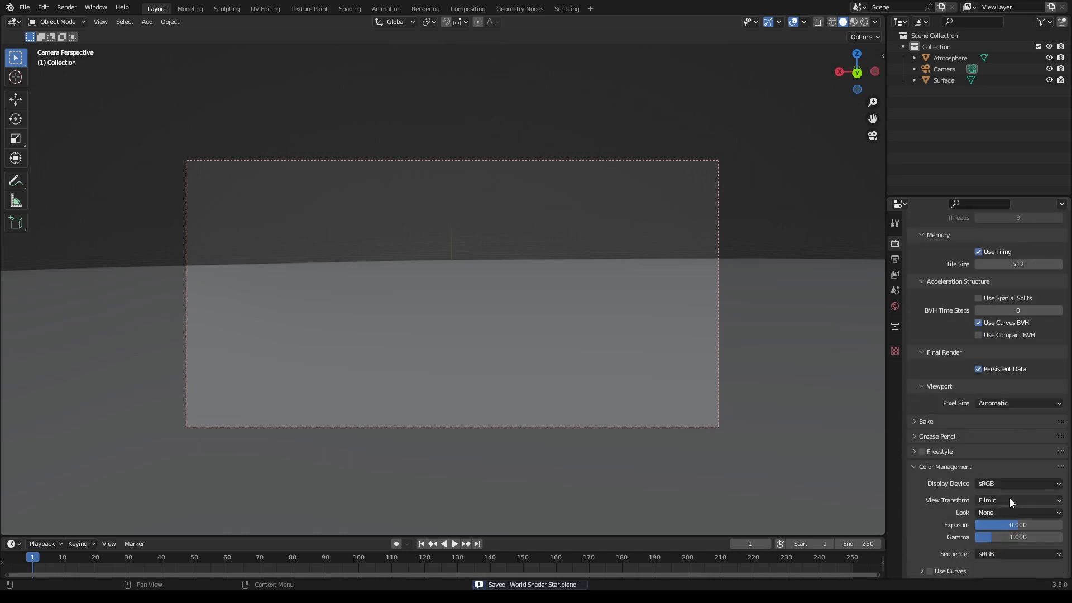
pyautogui.click(864, 22)
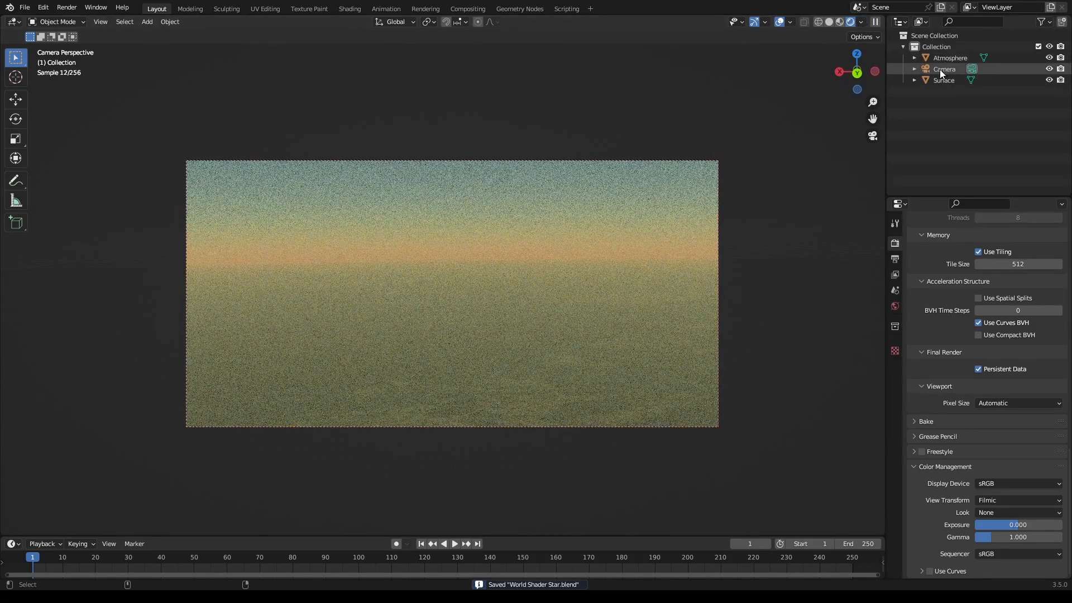
pyautogui.moveTo(839, 184); pyautogui.dragTo(623, 243, button='middle')
pyautogui.press('KP_0')
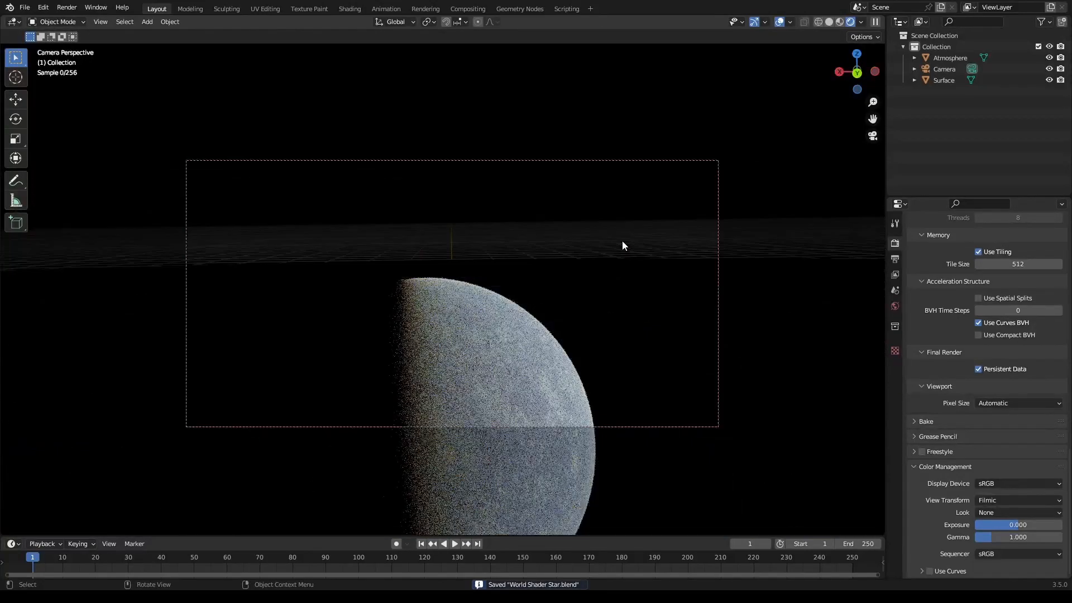
# Step: Set the star's Altitude to 0 in the world settings and save the file
pyautogui.click(894, 306)
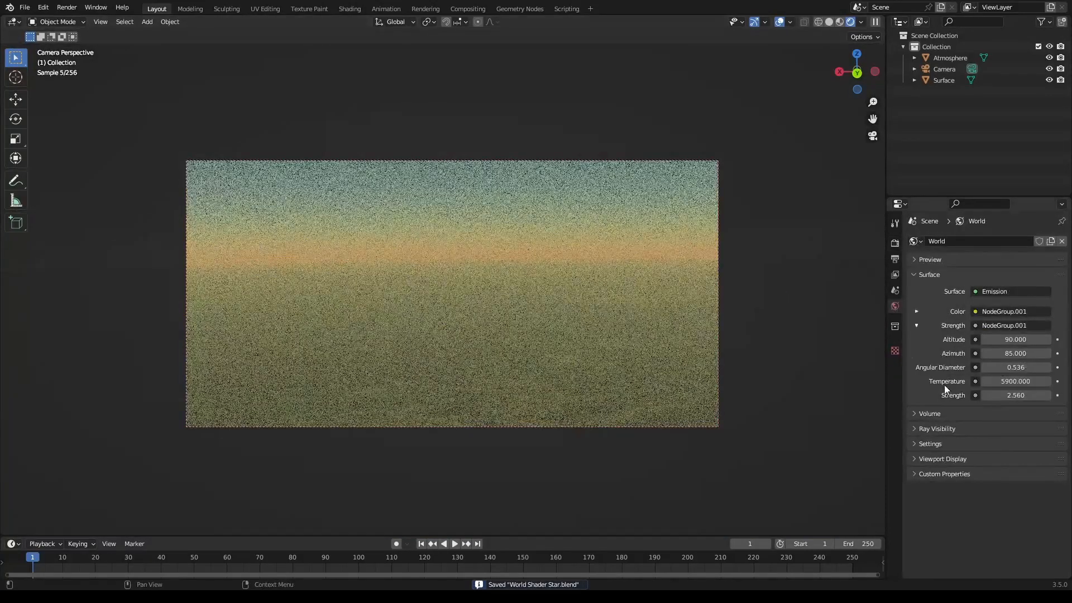
pyautogui.click(1014, 339)
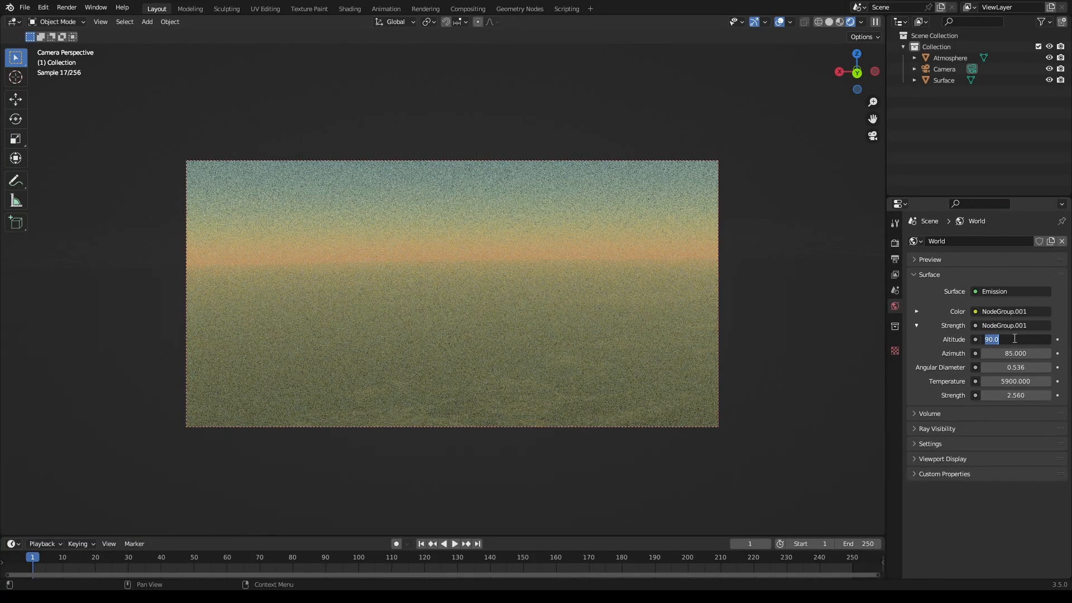
pyautogui.write('0')
pyautogui.press('Return')
pyautogui.hotkey('ctrl', 's')
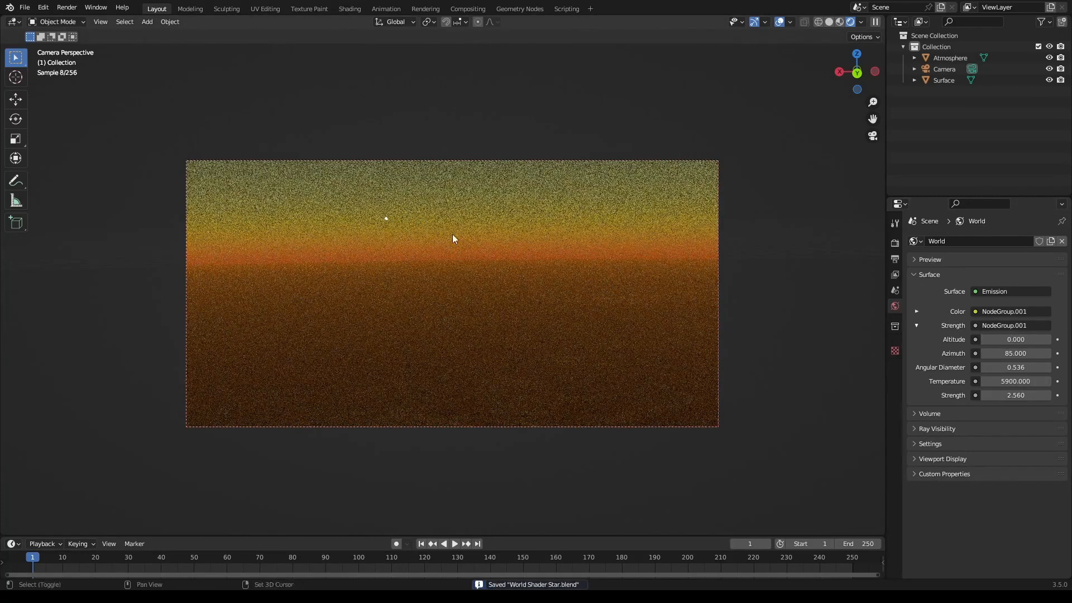
# Step: Set the star's Altitude to -25 and turn off the viewport overlays
pyautogui.keyDown('shift'); pyautogui.moveTo(435, 236); pyautogui.dragTo(439, 239, button='middle'); pyautogui.keyUp('shift')
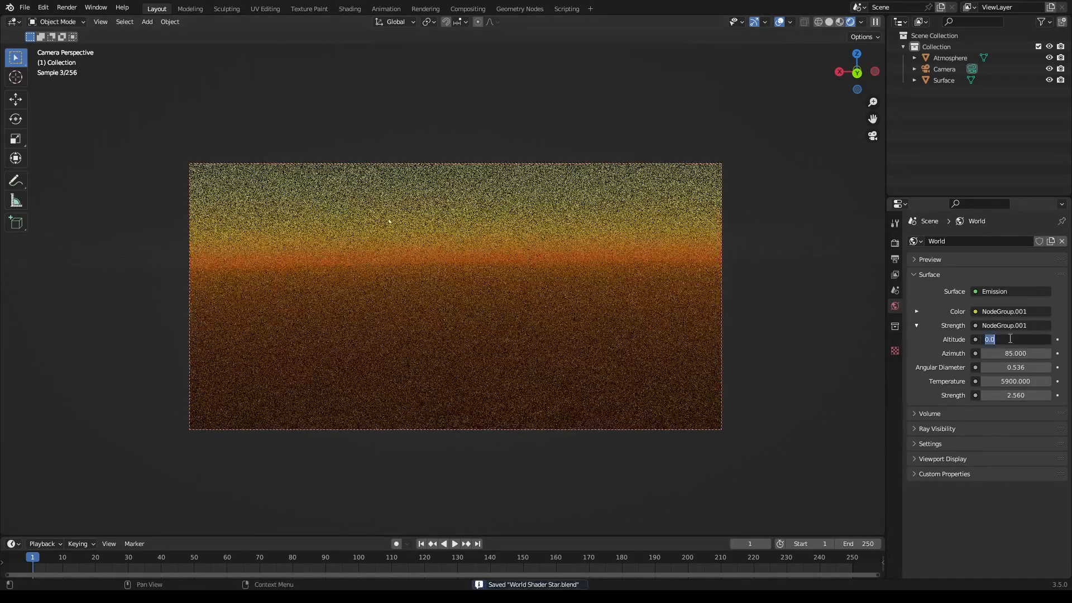
pyautogui.moveTo(1008, 339); pyautogui.dragTo(1010, 339)
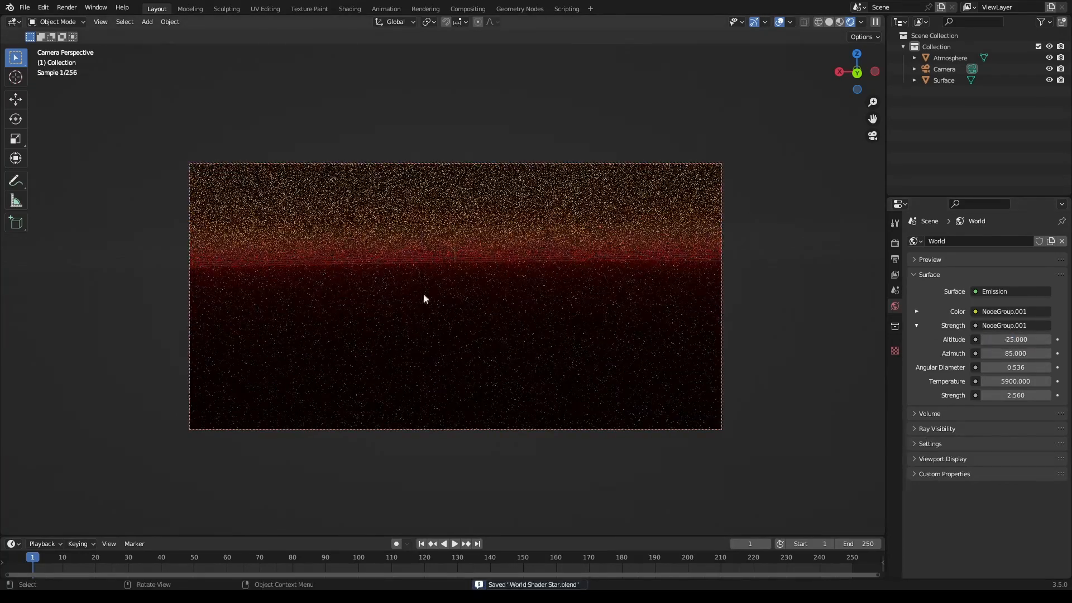
pyautogui.click(779, 21)
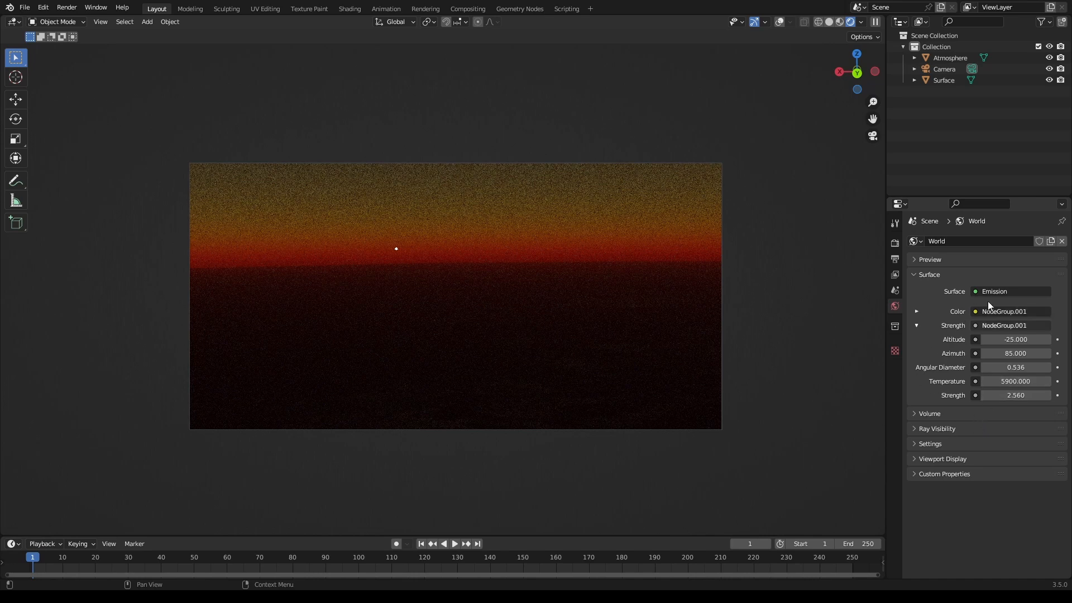
# Step: Try the star's Altitude at 10 and at 75, saving the file in between
pyautogui.click(1015, 342)
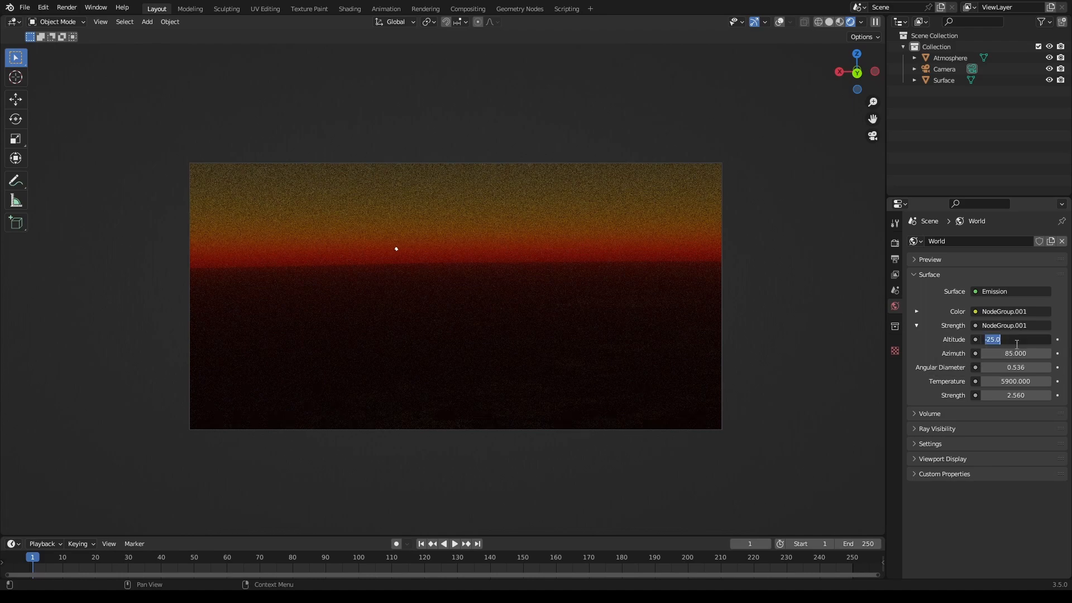
pyautogui.write('10')
pyautogui.press('Return')
pyautogui.hotkey('ctrl', 's')
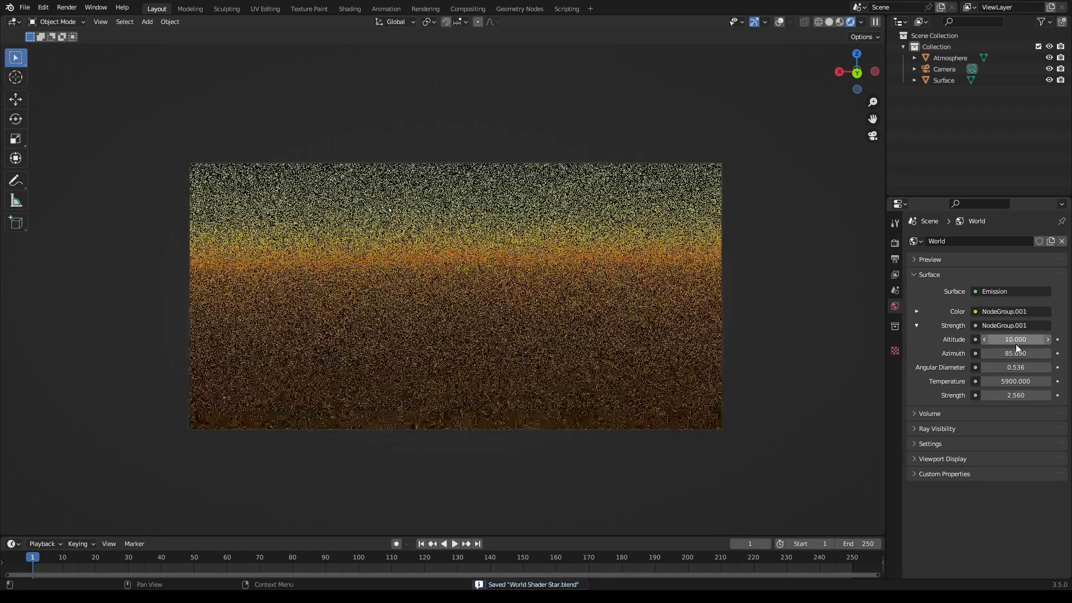
pyautogui.click(1016, 344)
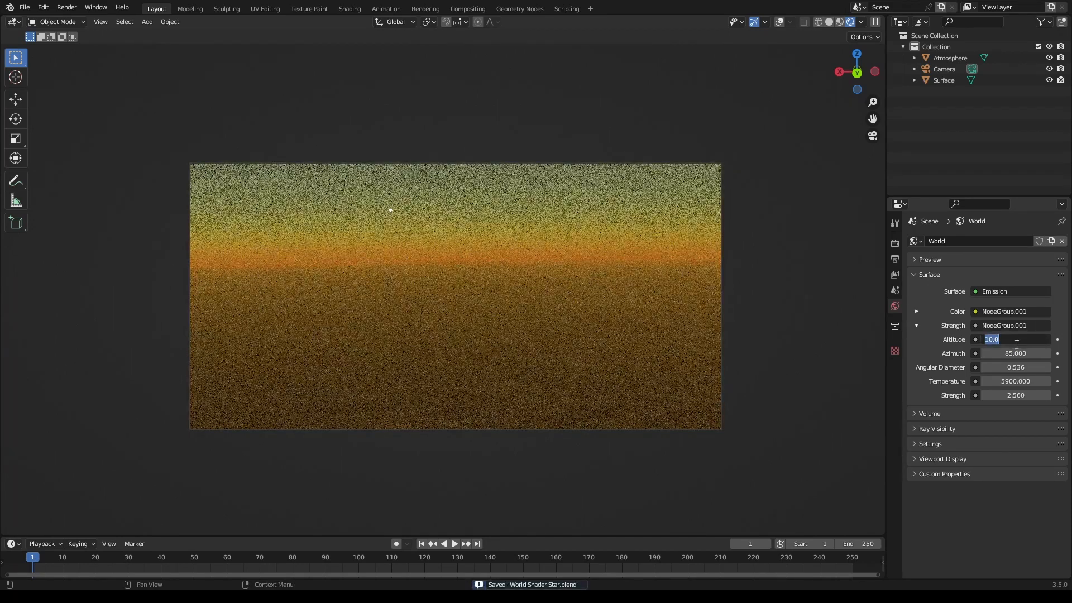
pyautogui.write('75')
pyautogui.press('Return')
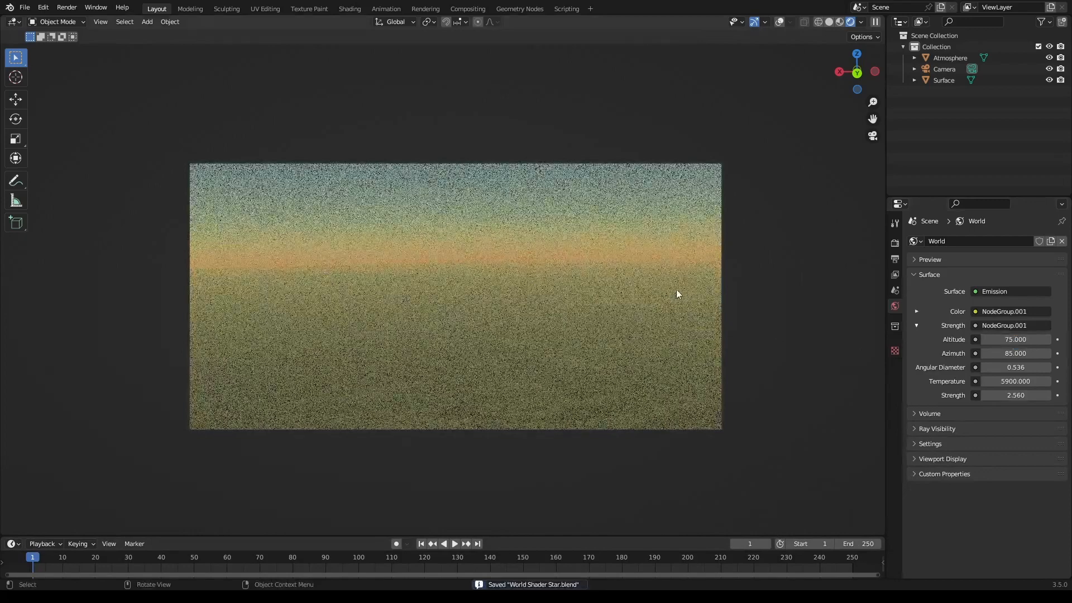
# Step: Move the camera about 0.005 m so that more of the upper sky is in frame, and save the file
pyautogui.click(944, 69)
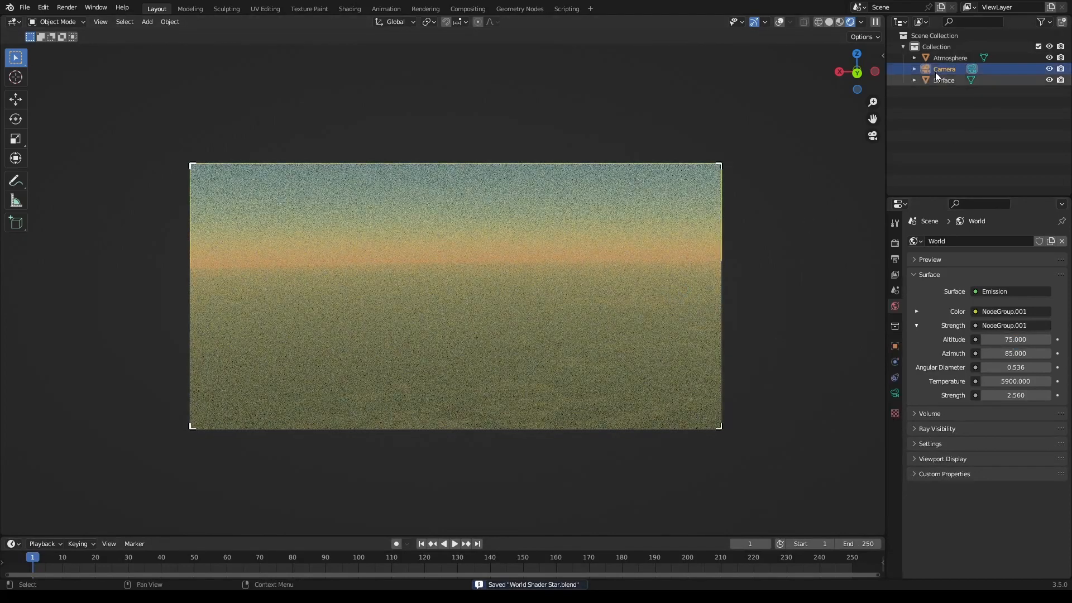
pyautogui.press('g')
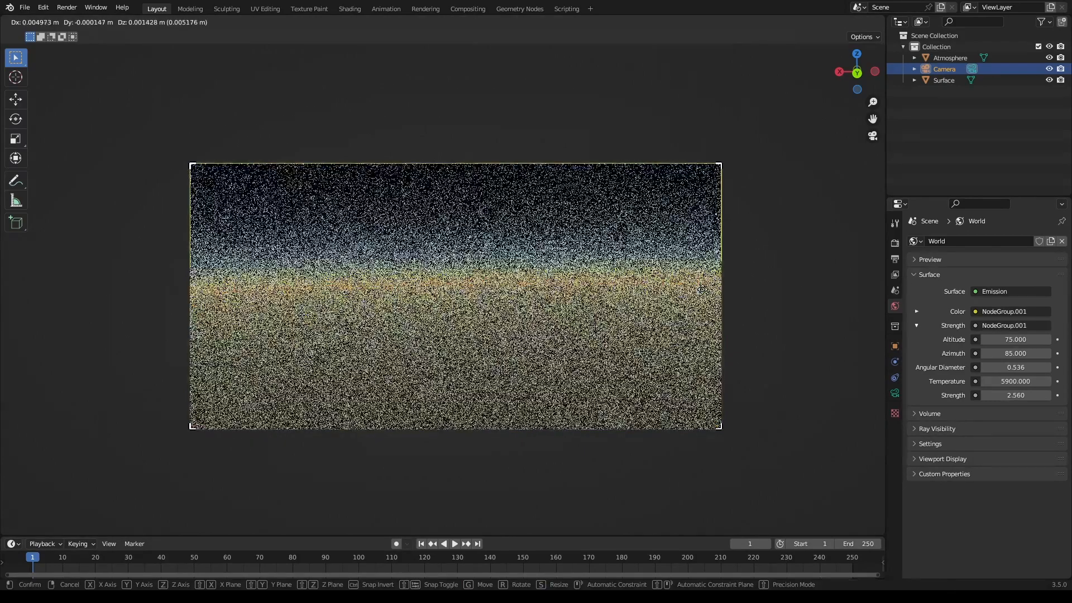
pyautogui.click(702, 289)
pyautogui.hotkey('ctrl', 's')
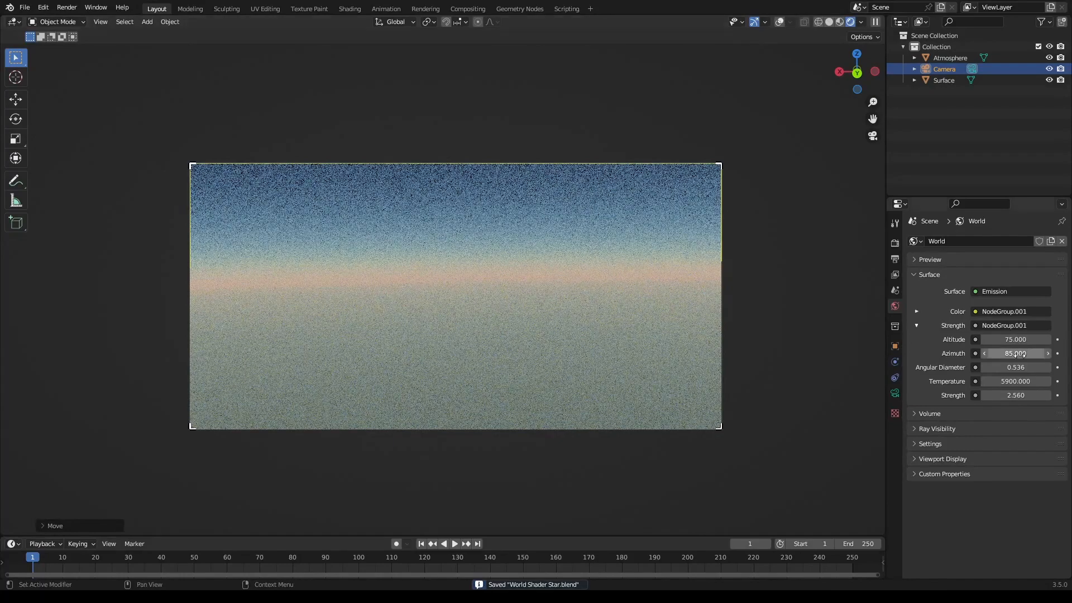
# Step: Try the star's Altitude at 0 and set it to -25
pyautogui.click(1016, 340)
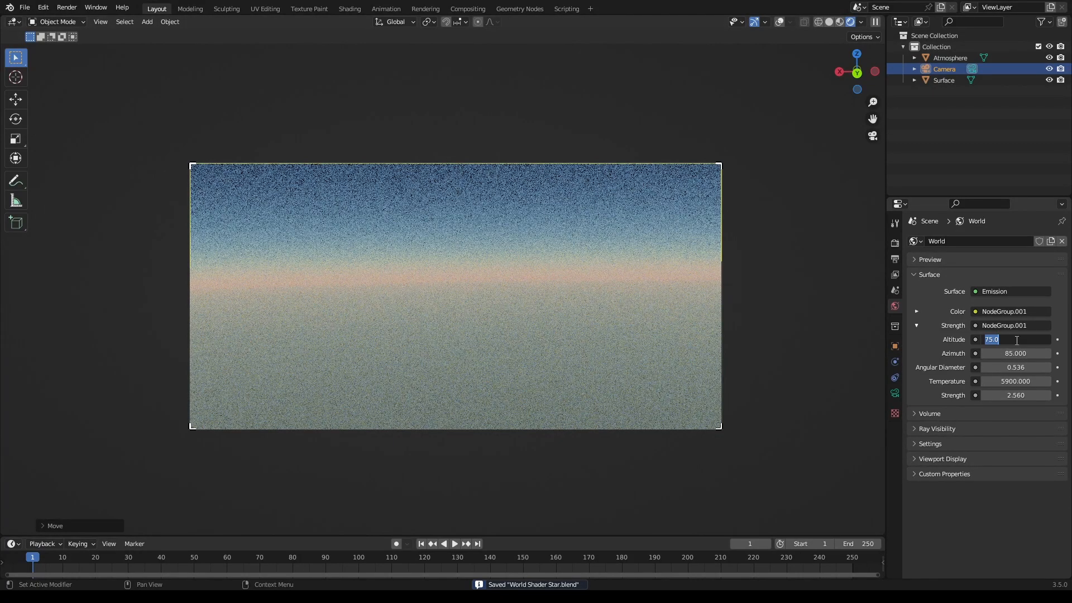
pyautogui.write('0')
pyautogui.press('Return')
pyautogui.click(1016, 340)
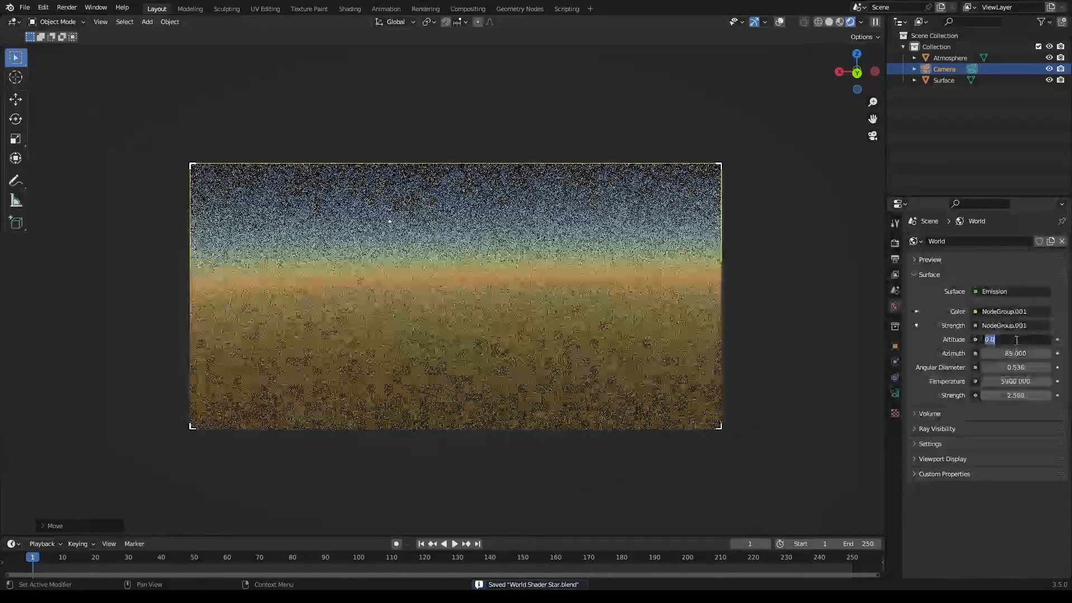
pyautogui.write('-25')
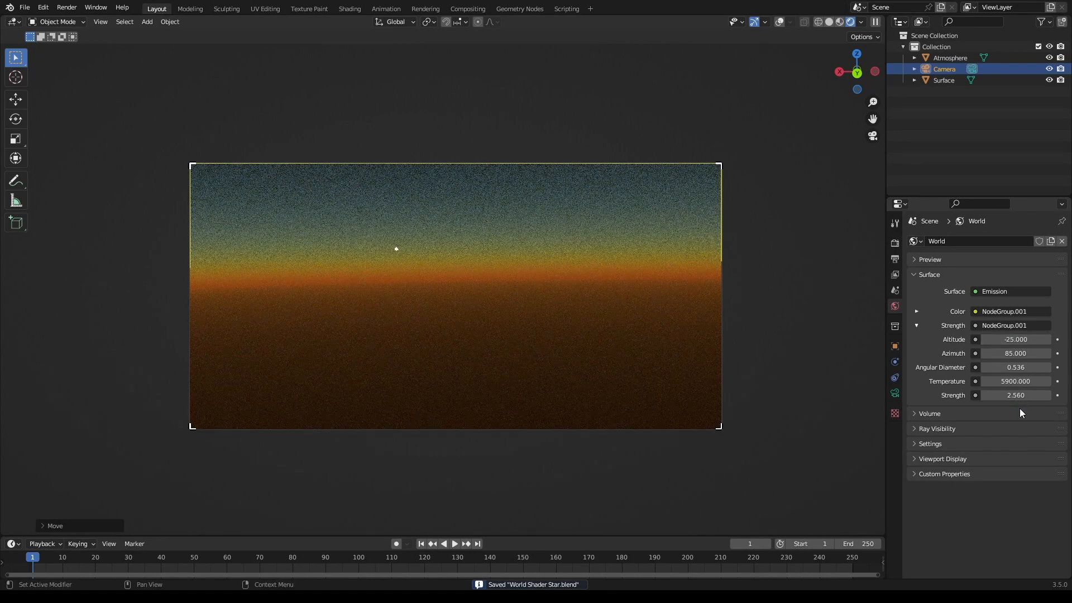
# Step: Set the star's Temperature to 35000 and save the file
pyautogui.click(1013, 383)
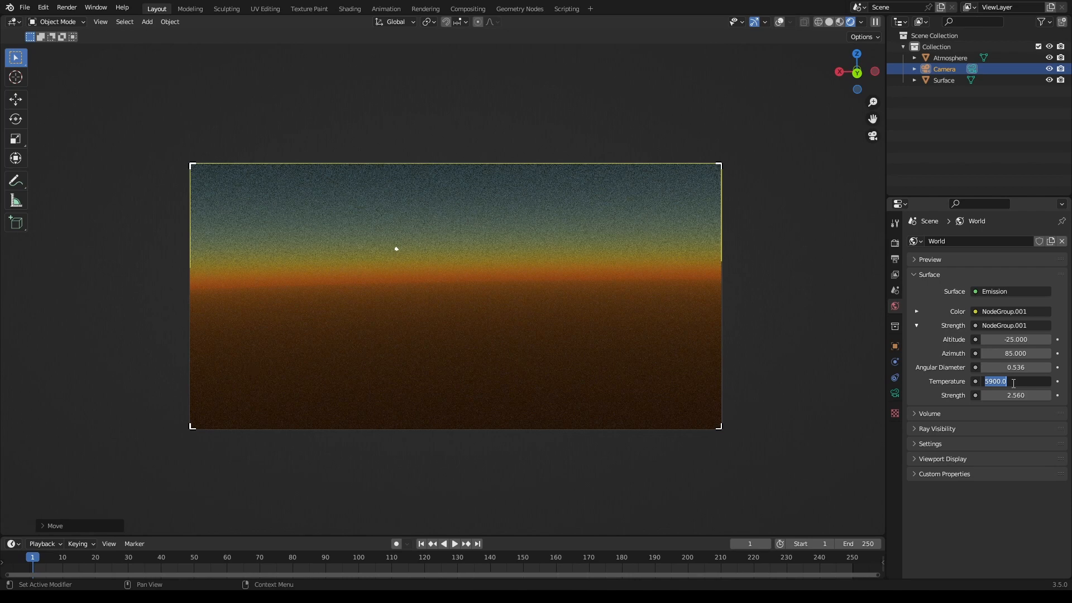
pyautogui.write('35000')
pyautogui.press('Return')
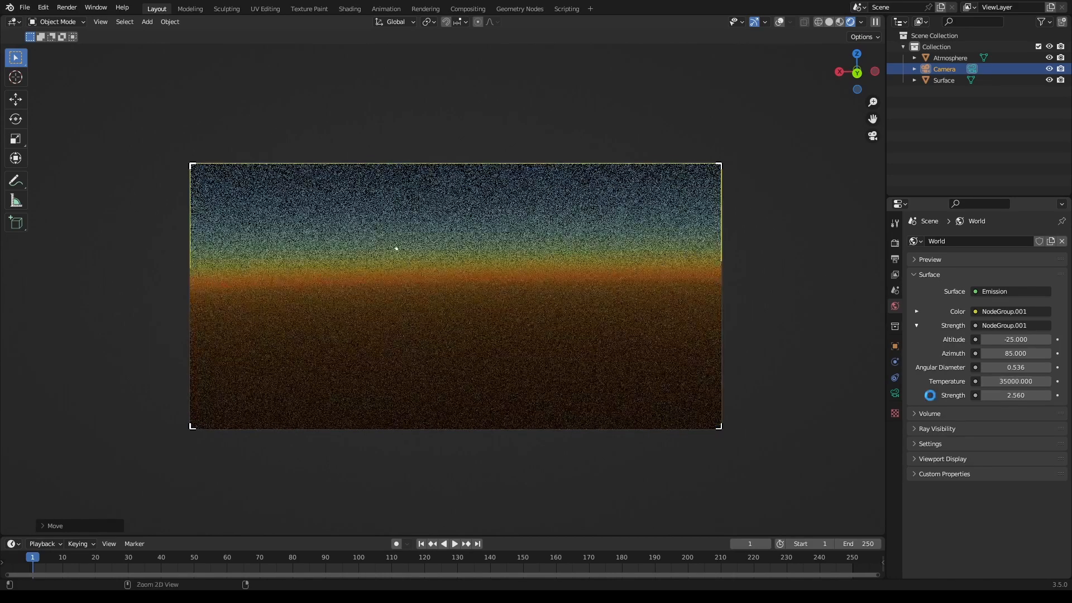
pyautogui.hotkey('ctrl', 's')
# Step: Hide the Atmosphere and Surface objects and add a cube mesh for checking the star's lighting
pyautogui.moveTo(669, 350); pyautogui.dragTo(518, 375, button='middle')
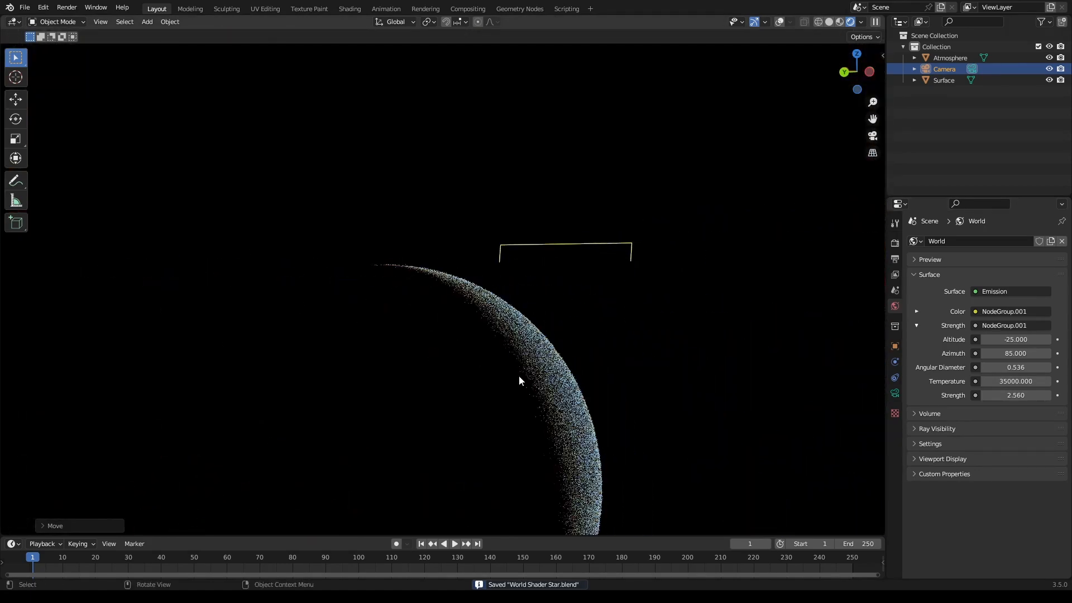
pyautogui.click(519, 377)
pyautogui.press('h')
pyautogui.hotkey('shift', 'a')
pyautogui.moveTo(589, 266)
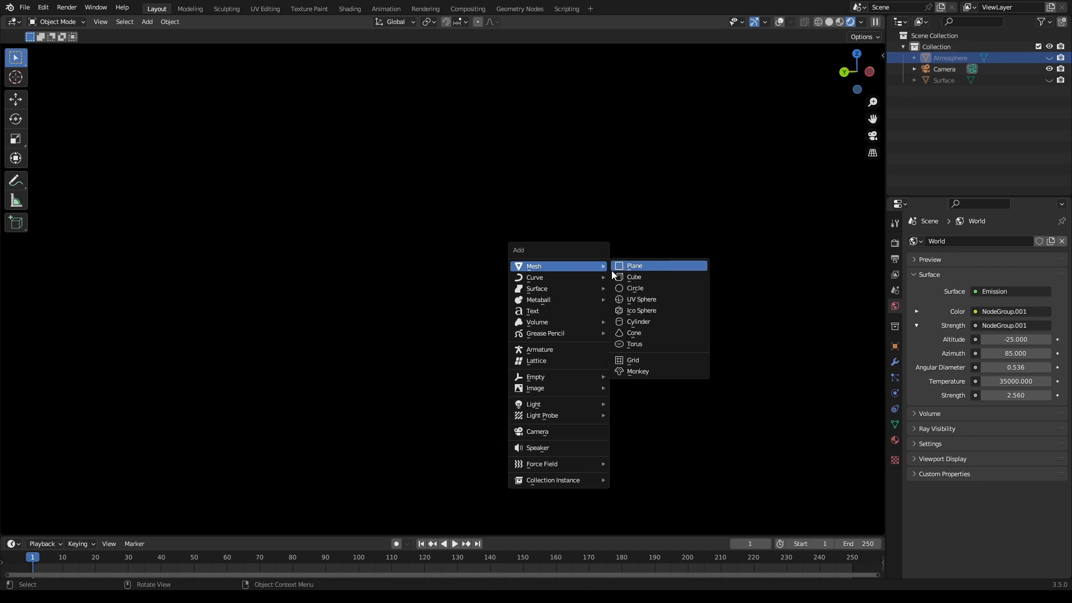
pyautogui.click(632, 277)
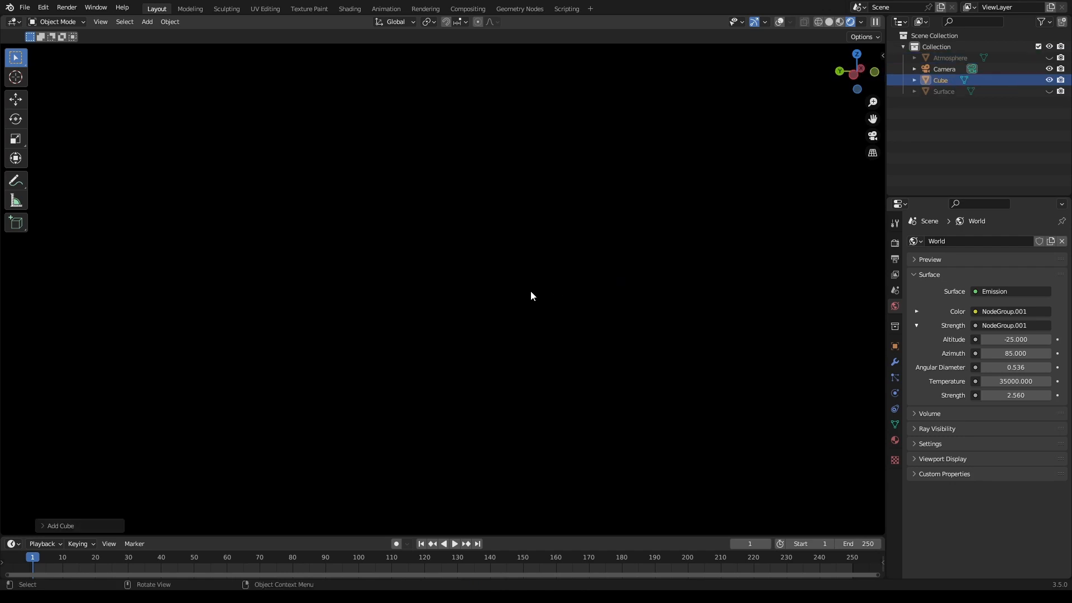
pyautogui.moveTo(761, 208); pyautogui.dragTo(624, 301, button='middle')
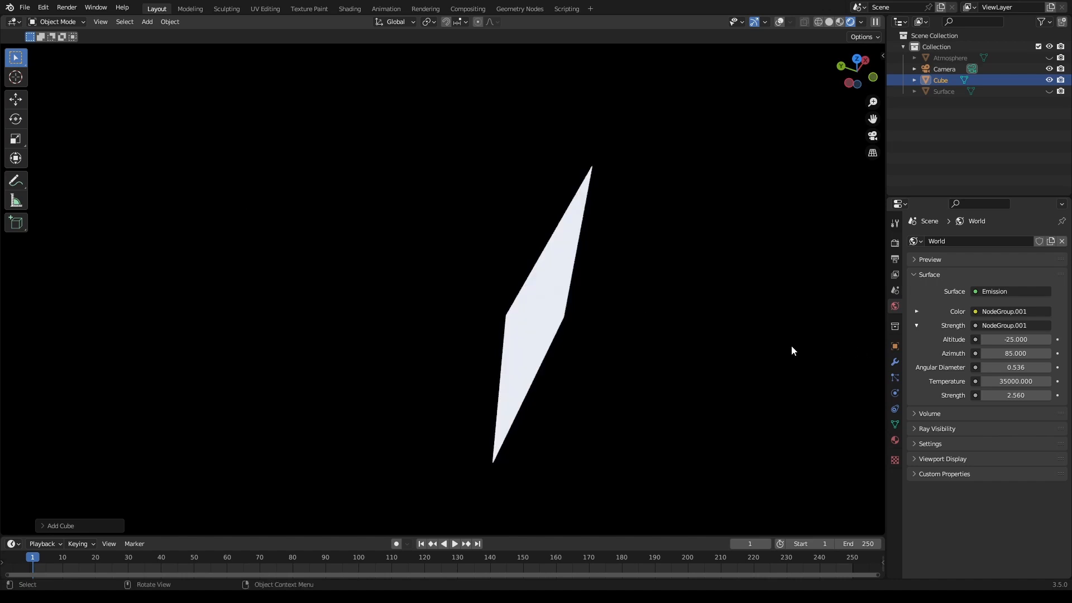
pyautogui.moveTo(792, 345); pyautogui.dragTo(767, 351, button='middle')
# Step: Set the star's Azimuth to 95 and inspect the cube's lit and shaded sides, saving the file along the way
pyautogui.moveTo(1014, 353); pyautogui.dragTo(1038, 353)
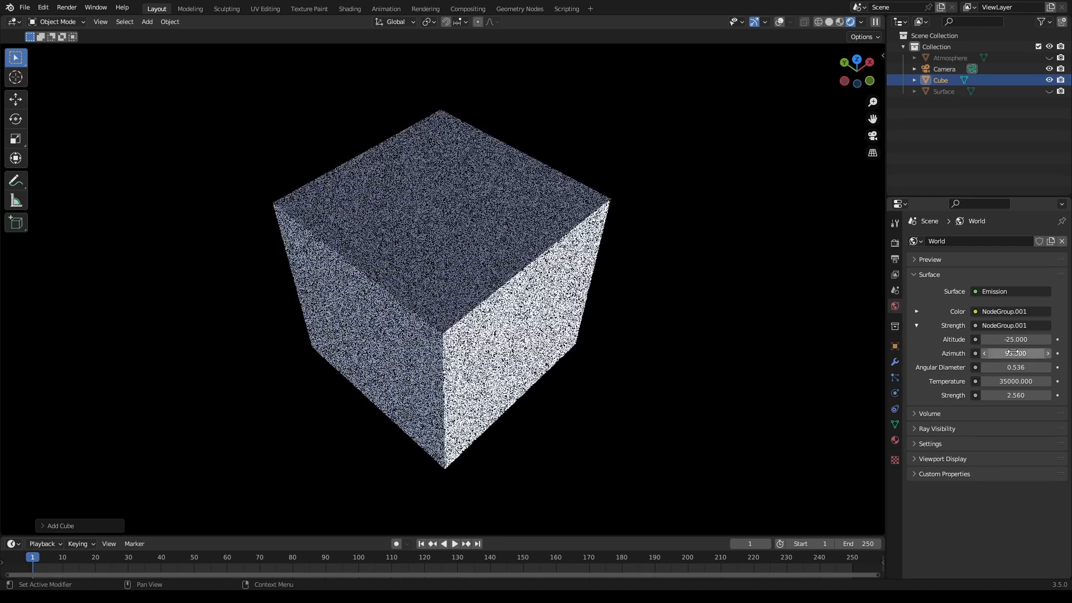
pyautogui.moveTo(488, 377); pyautogui.dragTo(949, 354, button='middle')
pyautogui.hotkey('ctrl', 's')
pyautogui.click(1001, 353)
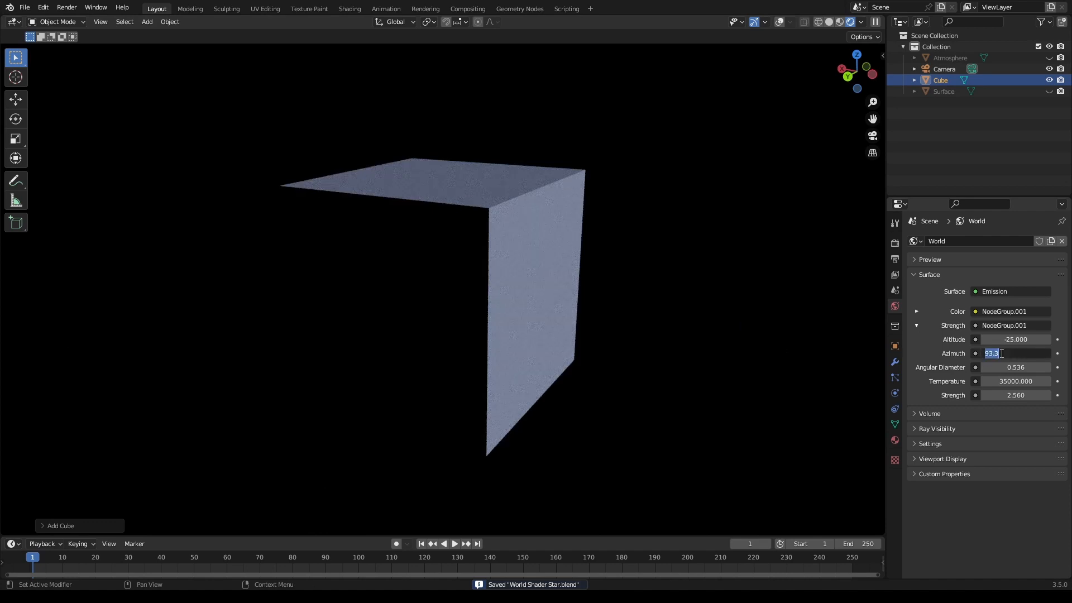
pyautogui.write('95')
pyautogui.press('Return')
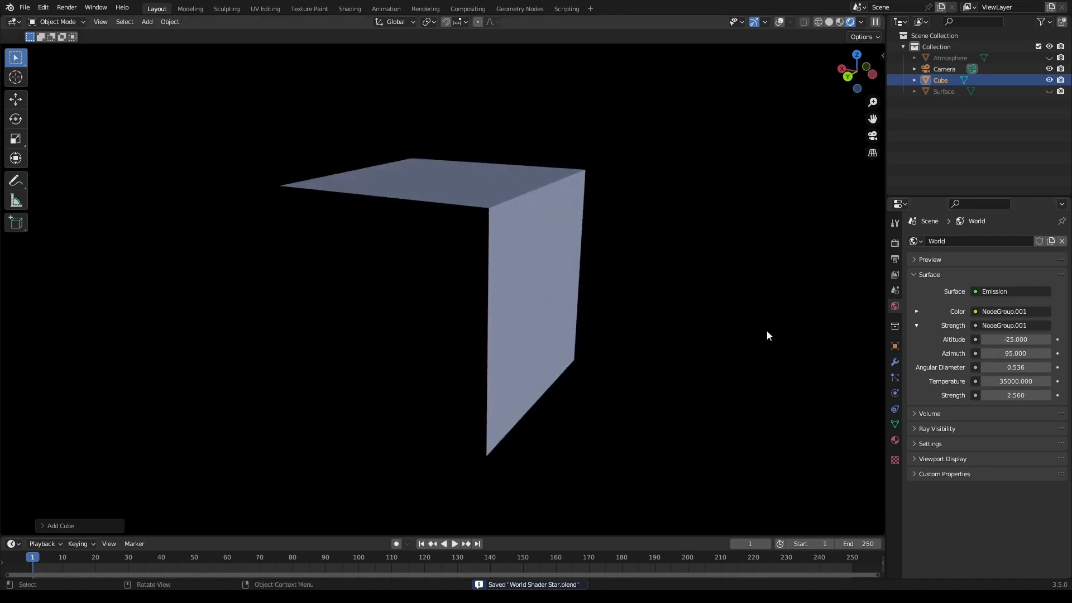
pyautogui.moveTo(766, 330); pyautogui.dragTo(574, 339, button='middle')
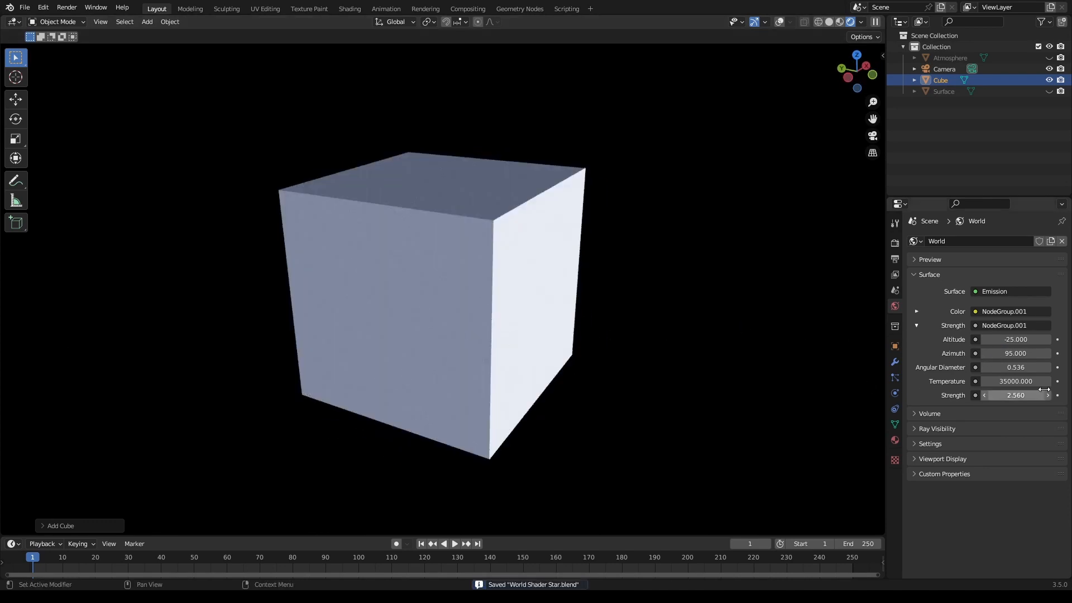
# Step: Set the star's Temperature to 750, save the file and check the light colour on the cube
pyautogui.click(1015, 381)
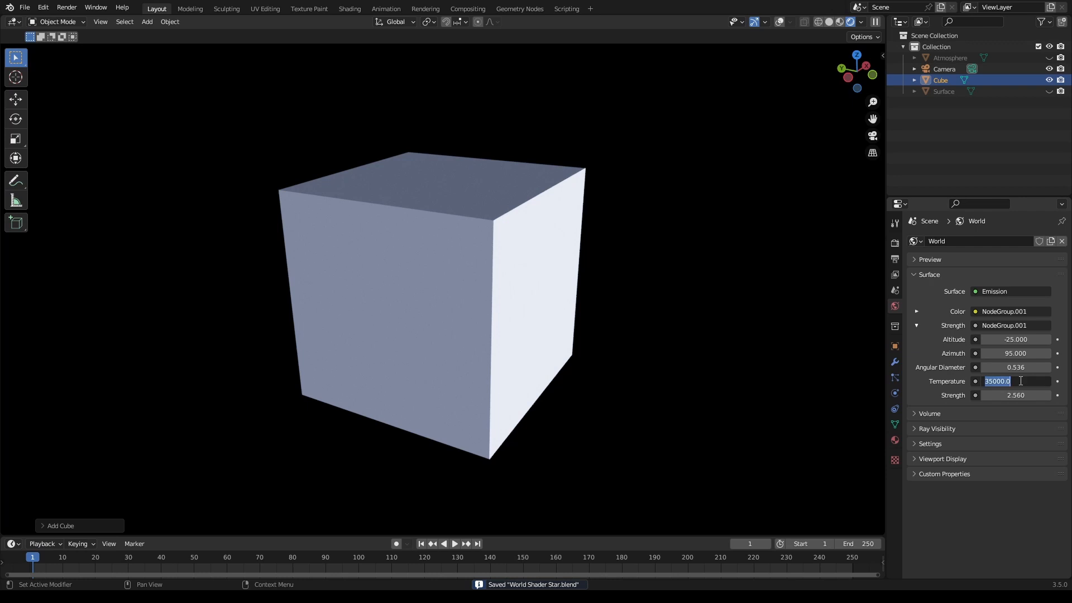
pyautogui.write('1750')
pyautogui.press('Return')
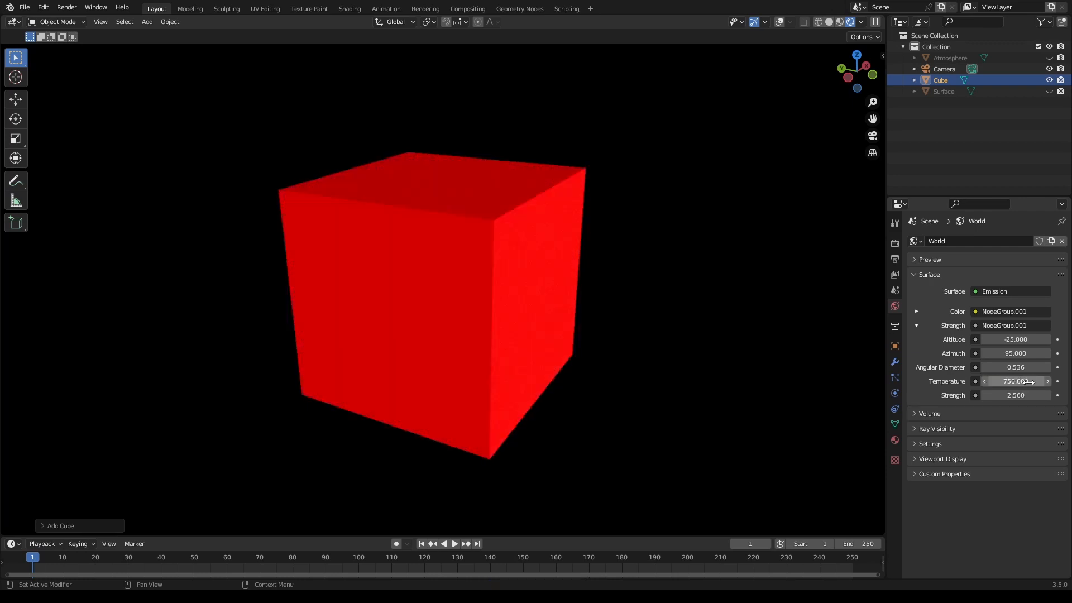
pyautogui.hotkey('ctrl', 's')
pyautogui.moveTo(605, 315); pyautogui.dragTo(565, 315, button='middle')
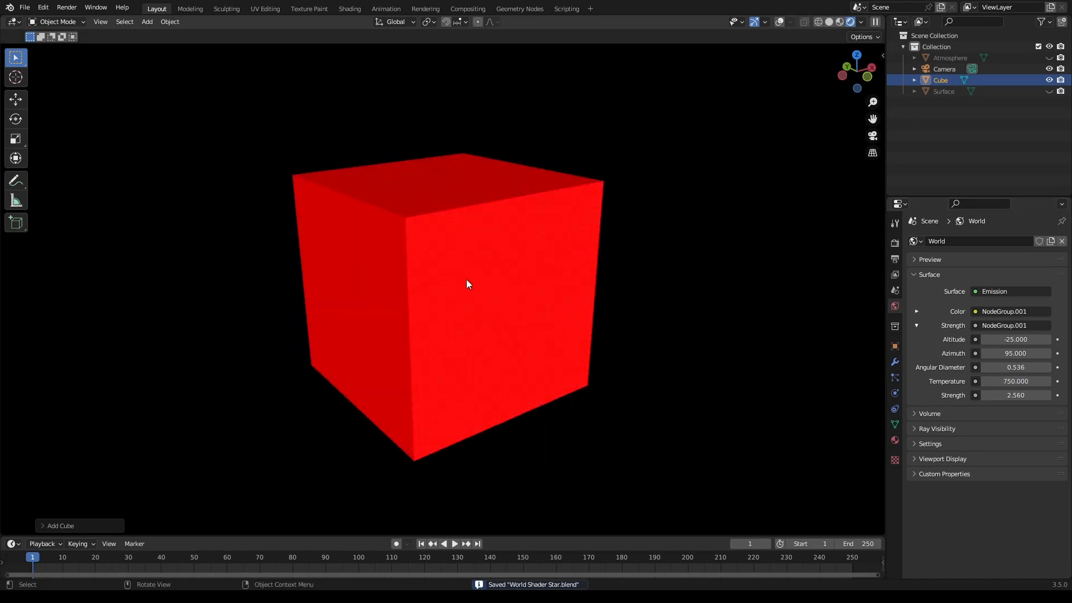
# Step: Delete the cube and unhide the Surface object, viewing it through the camera
pyautogui.press('Delete')
pyautogui.click(1048, 80)
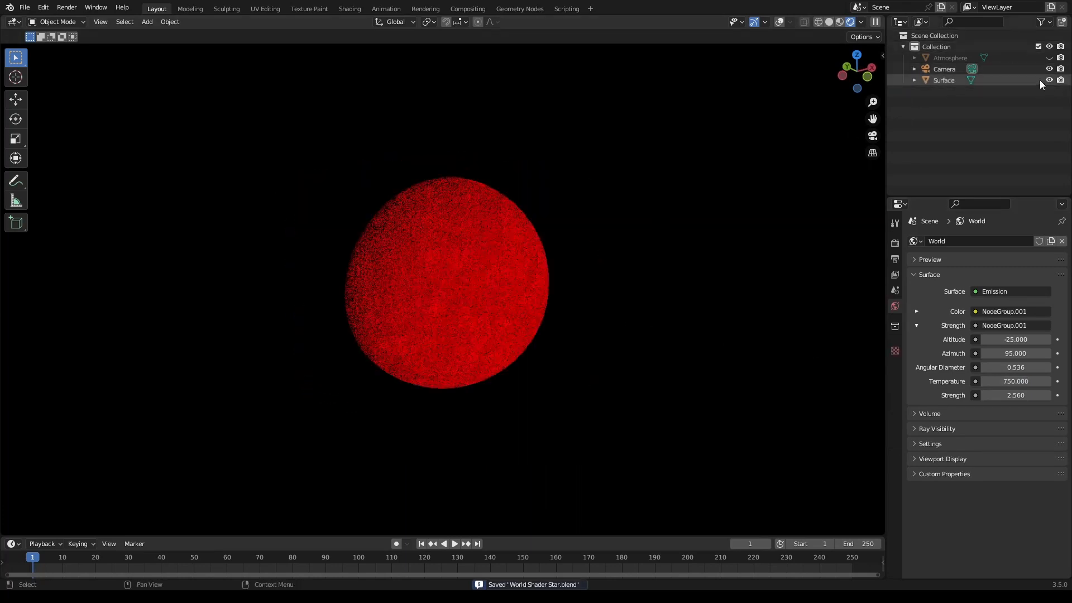
pyautogui.press('KP_0')
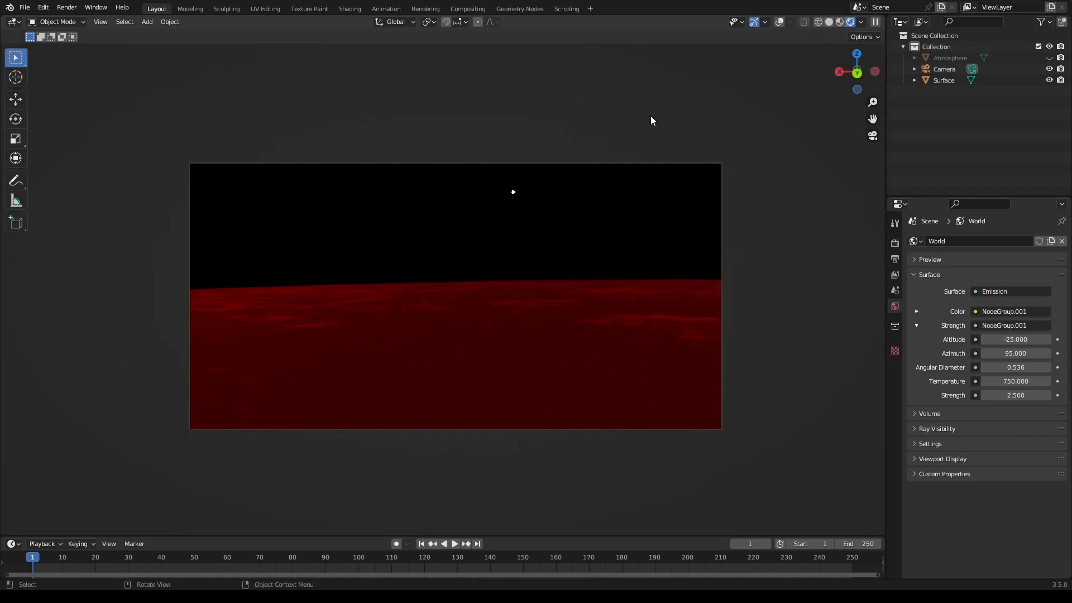
# Step: Save the file and switch the viewport to Solid shading
pyautogui.hotkey('ctrl', 's')
pyautogui.click(828, 22)
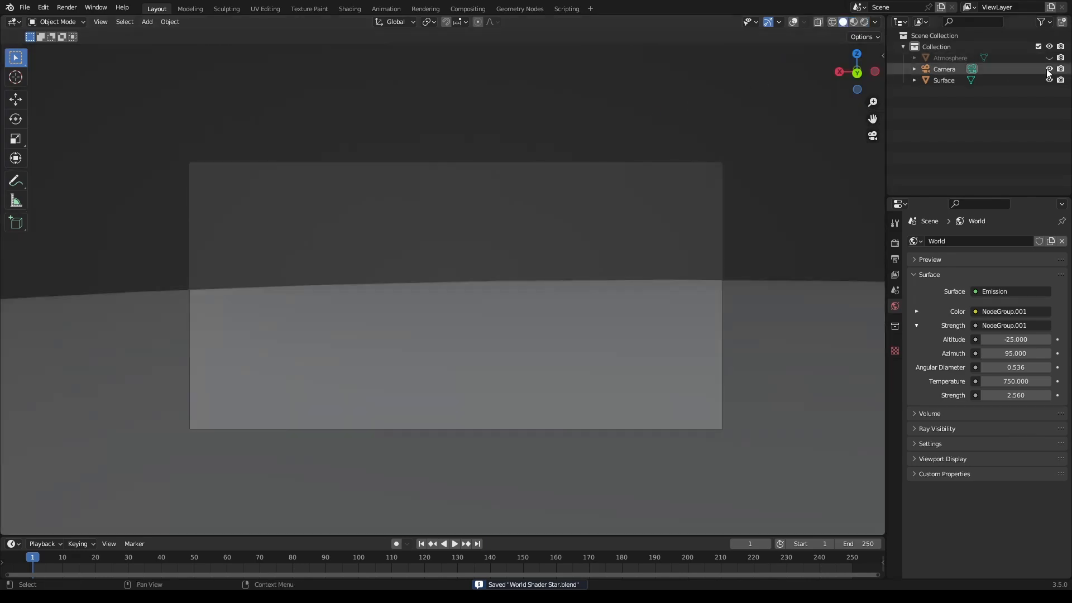
# Step: Unhide the Atmosphere object and preview the scene through the camera in Rendered shading
pyautogui.click(1049, 57)
pyautogui.click(850, 22)
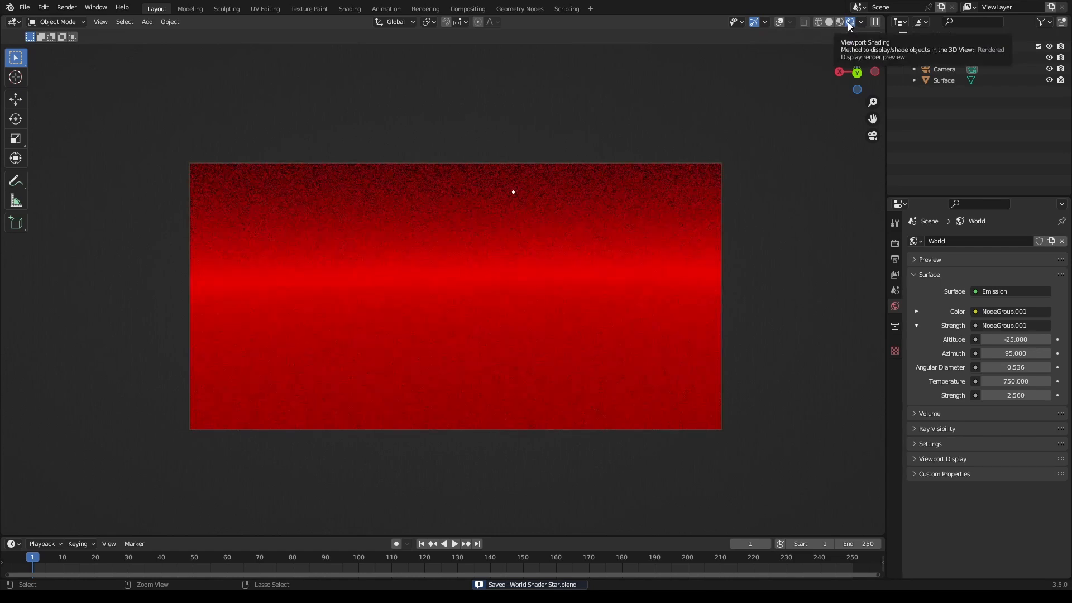
# Step: Set the star's Temperature to 17000 in the World surface settings and save the file
pyautogui.click(1011, 384)
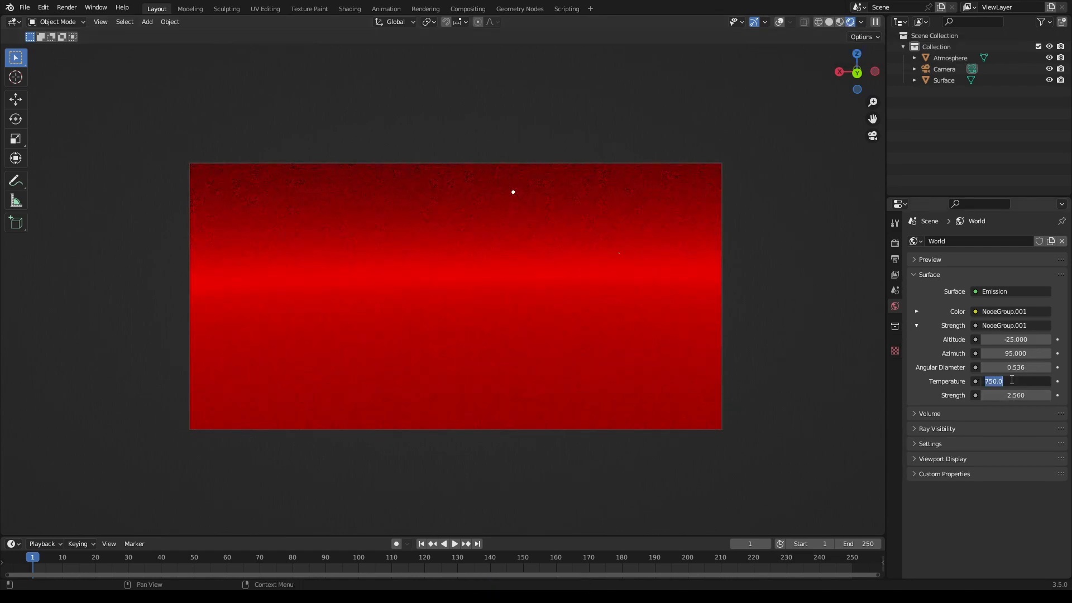
pyautogui.write('1')
pyautogui.press('Return')
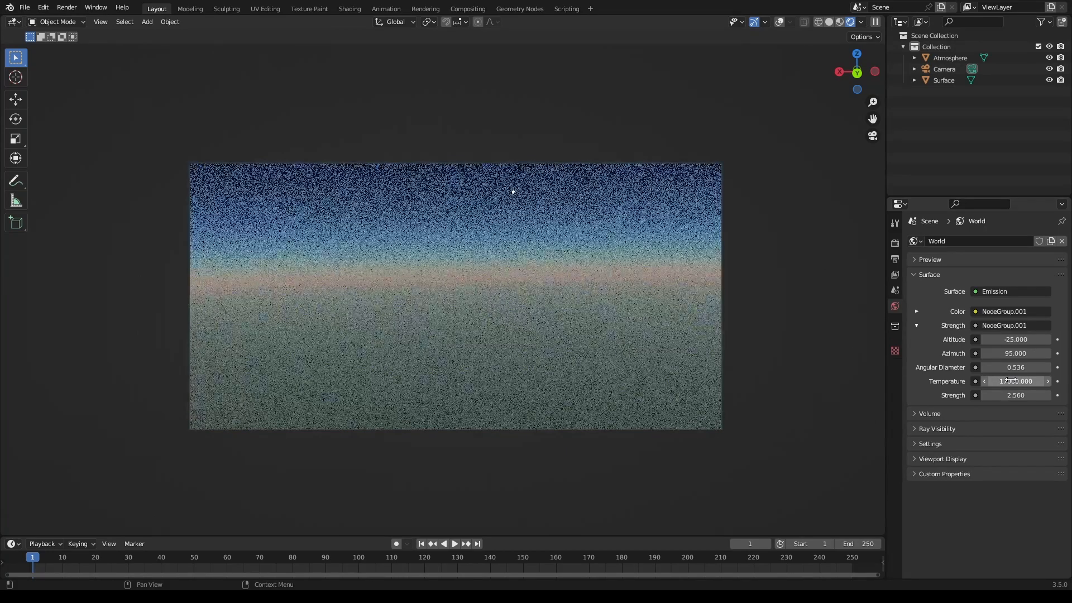
pyautogui.hotkey('ctrl', 's')
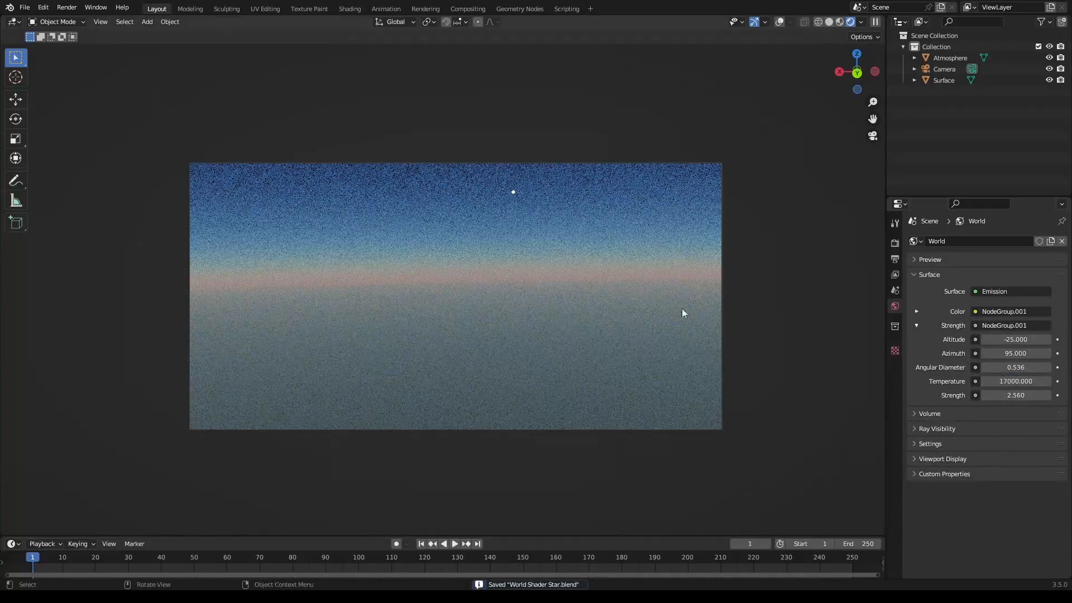
# Step: Set the star's Temperature to 5900, save the file and inspect the lit planet from outside the camera view
pyautogui.doubleClick(1031, 383)
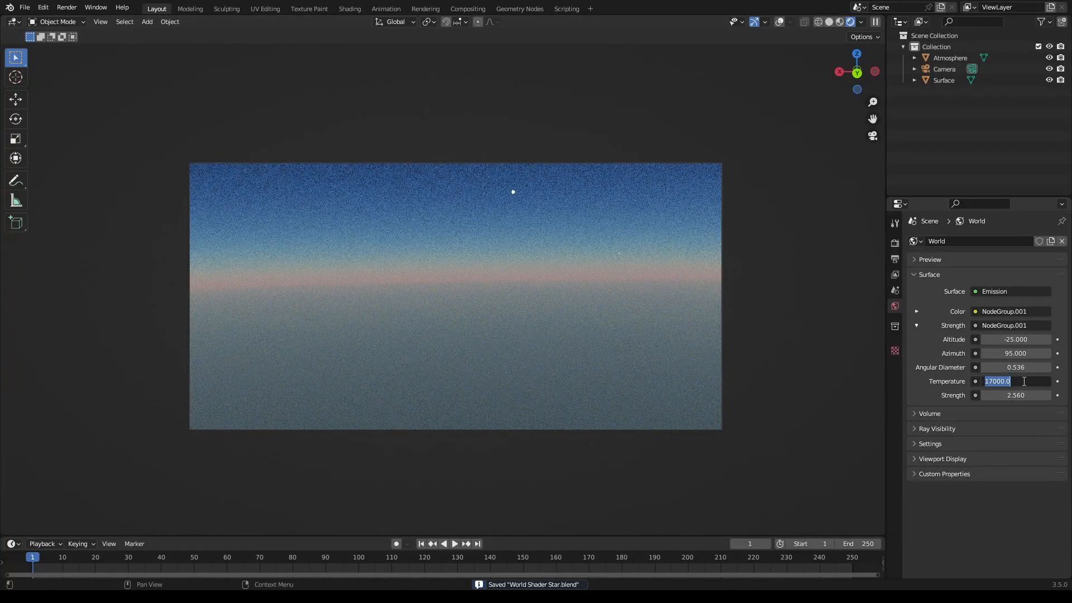
pyautogui.write('5900')
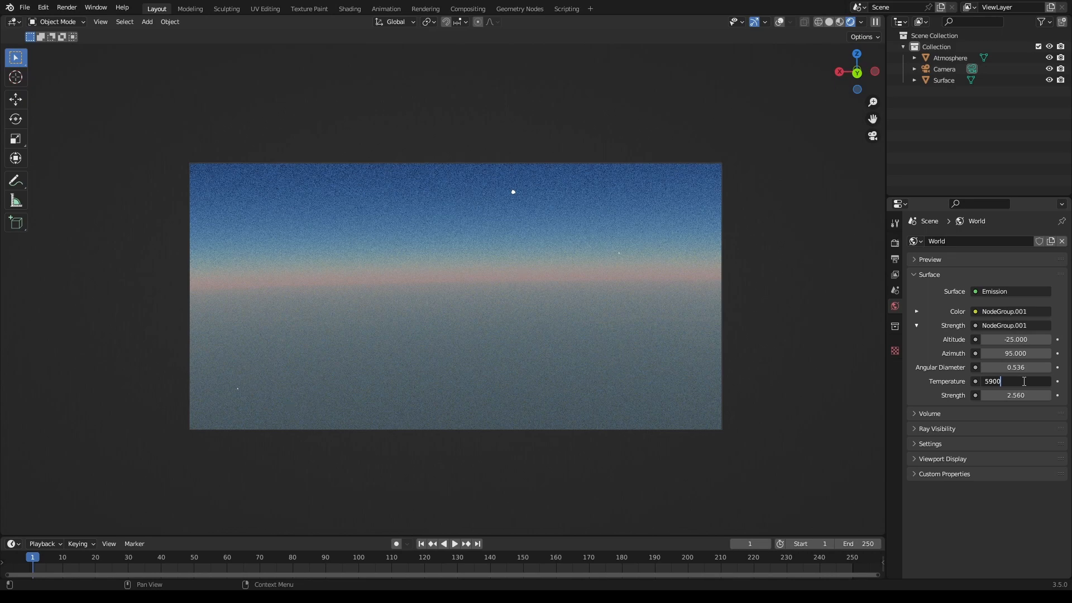
pyautogui.press('Return')
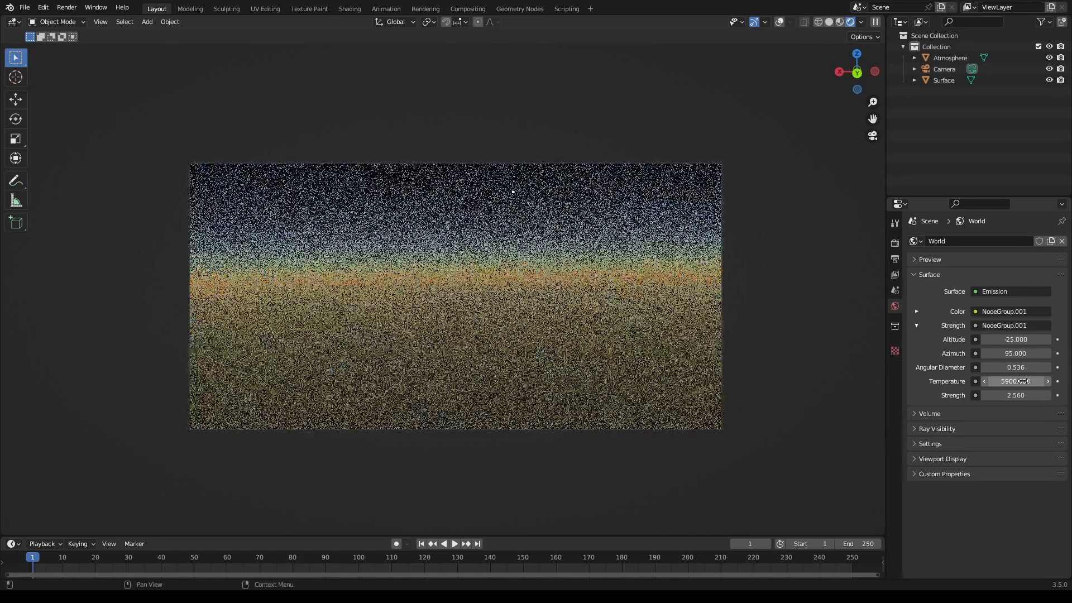
pyautogui.hotkey('ctrl', 's')
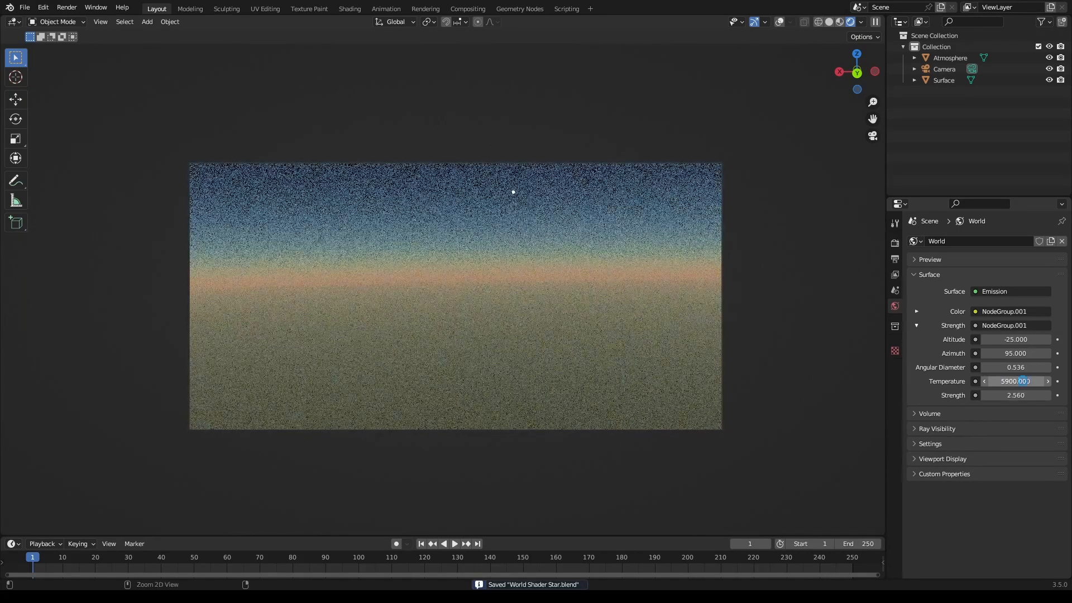
pyautogui.moveTo(562, 357); pyautogui.dragTo(619, 416, button='middle')
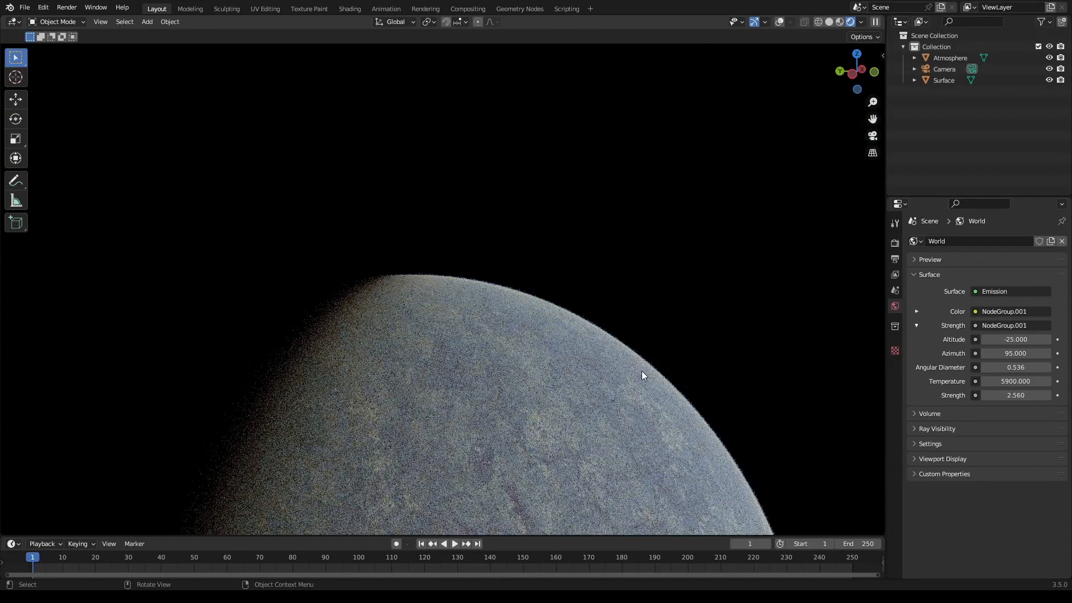